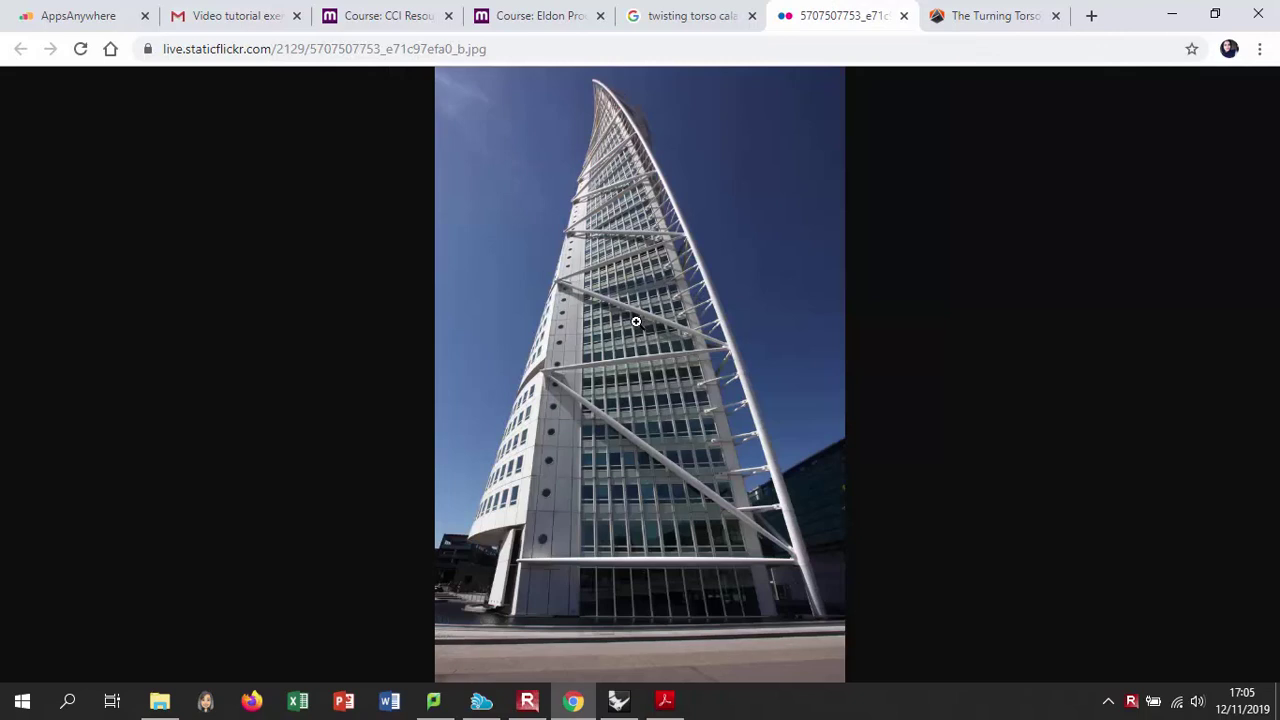
- Examine the Turning Torso photos on the archute.com article as a reference for the tower's shape
left_click(1000, 17)
scroll(523, 308, "down", 1)
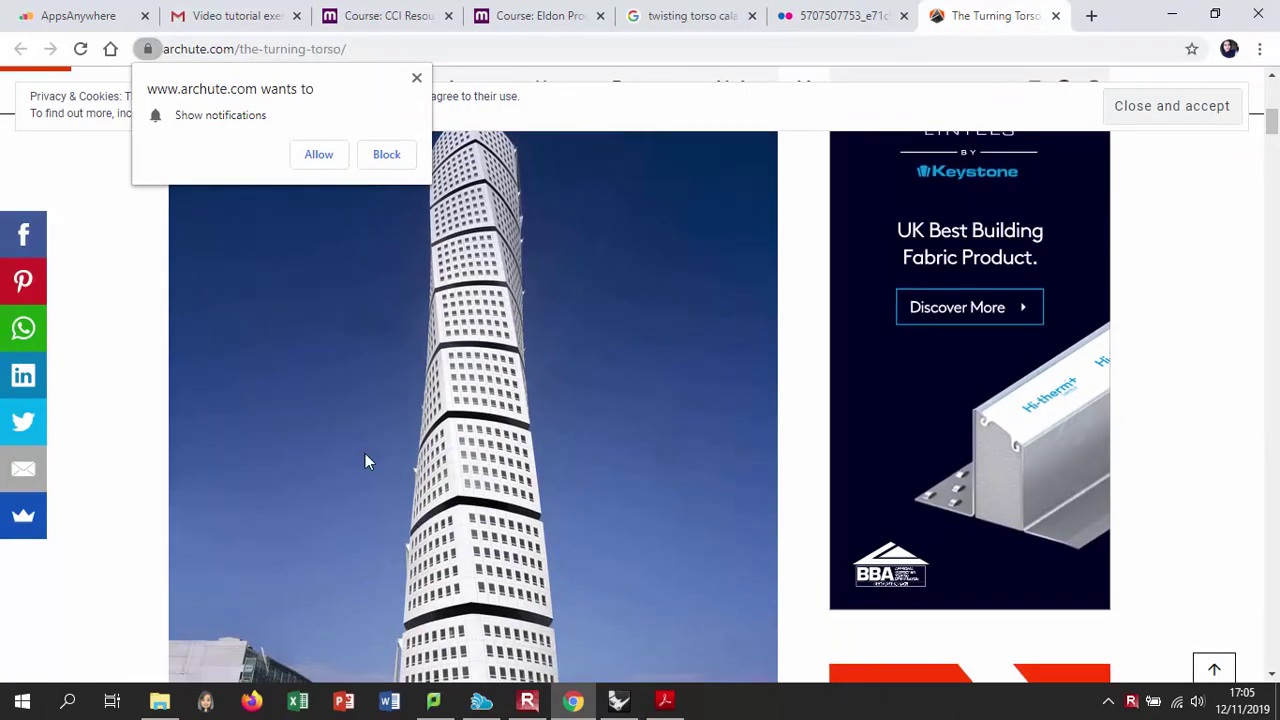
scroll(391, 340, "down", 2)
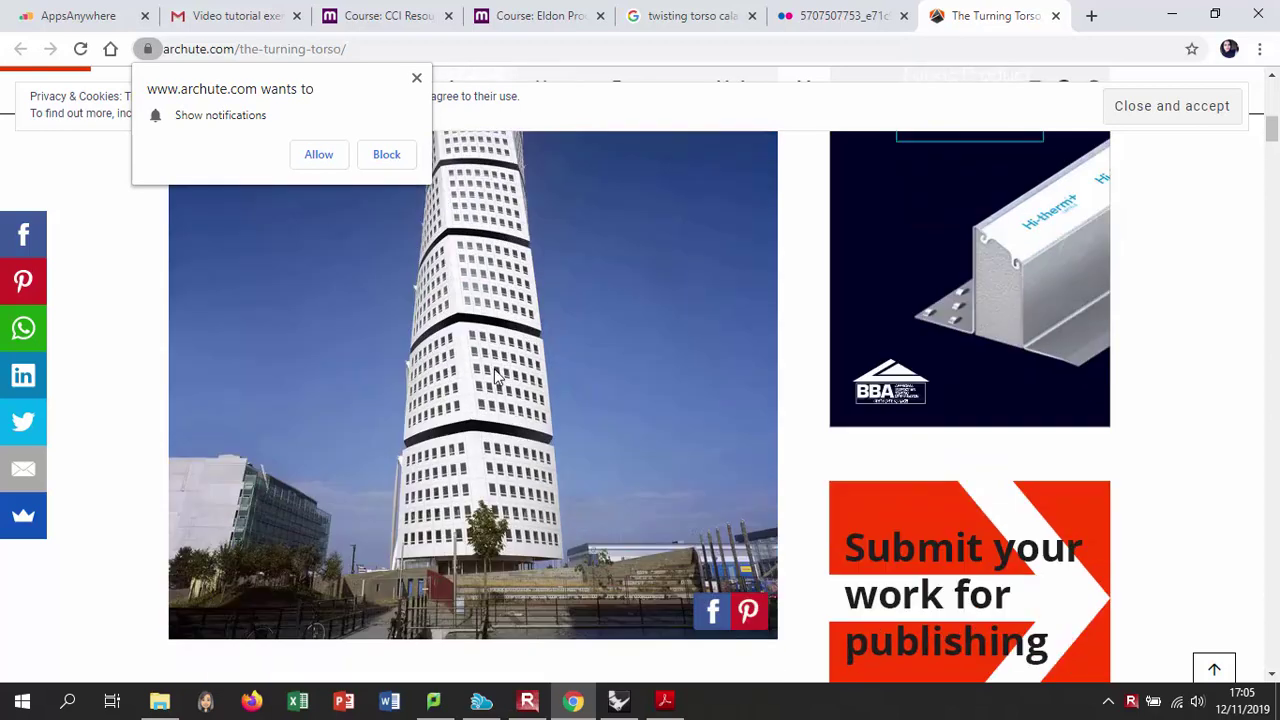
scroll(557, 481, "up", 2)
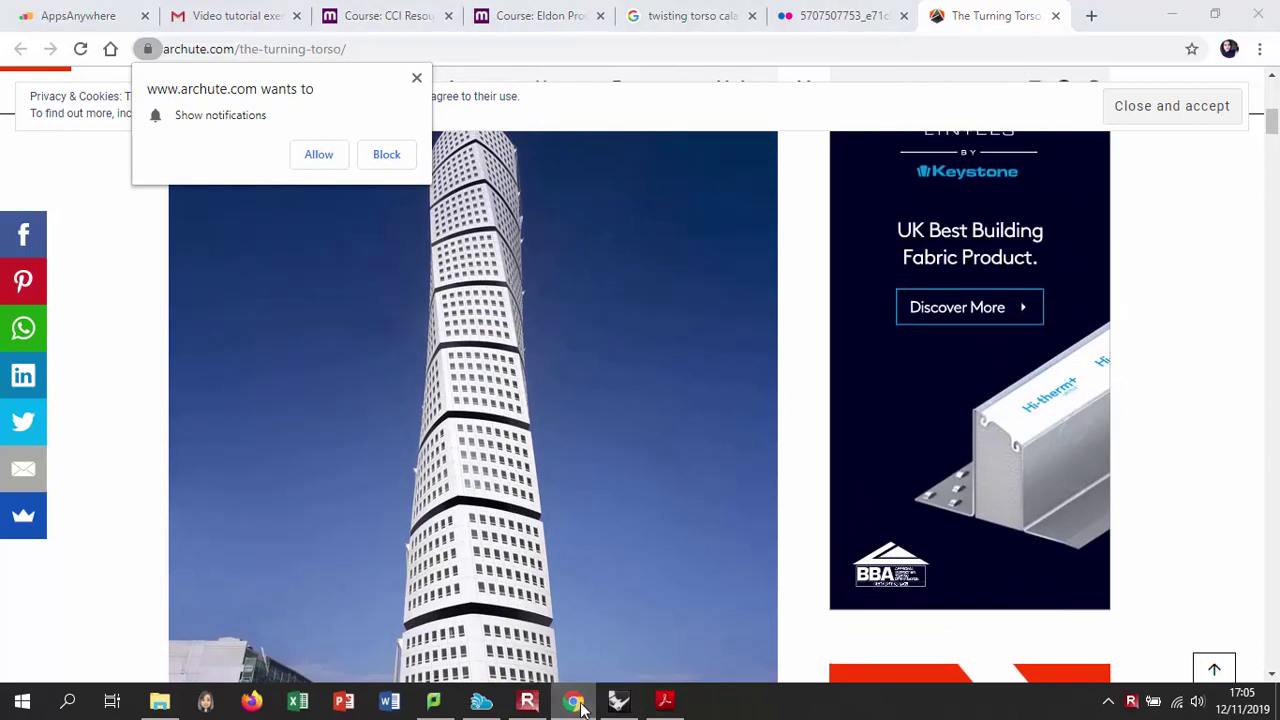
- Switch to Rhinoceros and maximize the Top viewport
left_click(617, 702)
double_click(78, 157)
scroll(383, 359, "up", 1)
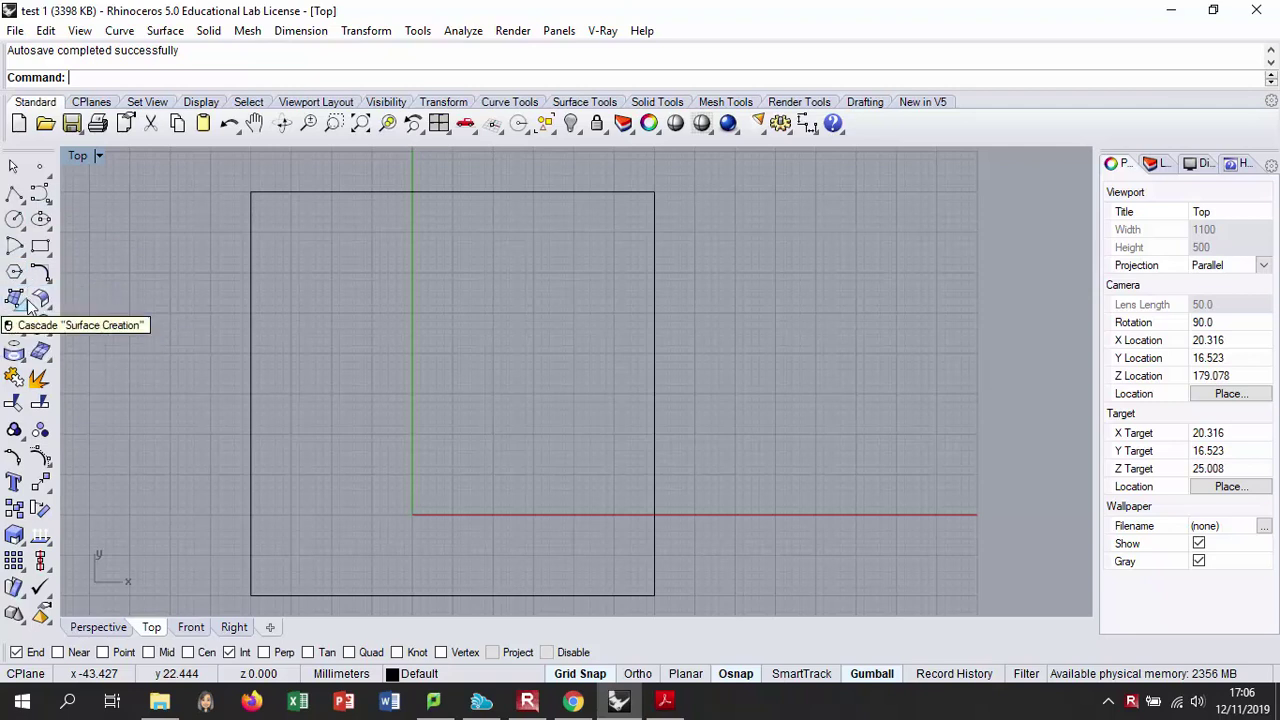
left_click(46, 255)
left_click(68, 255)
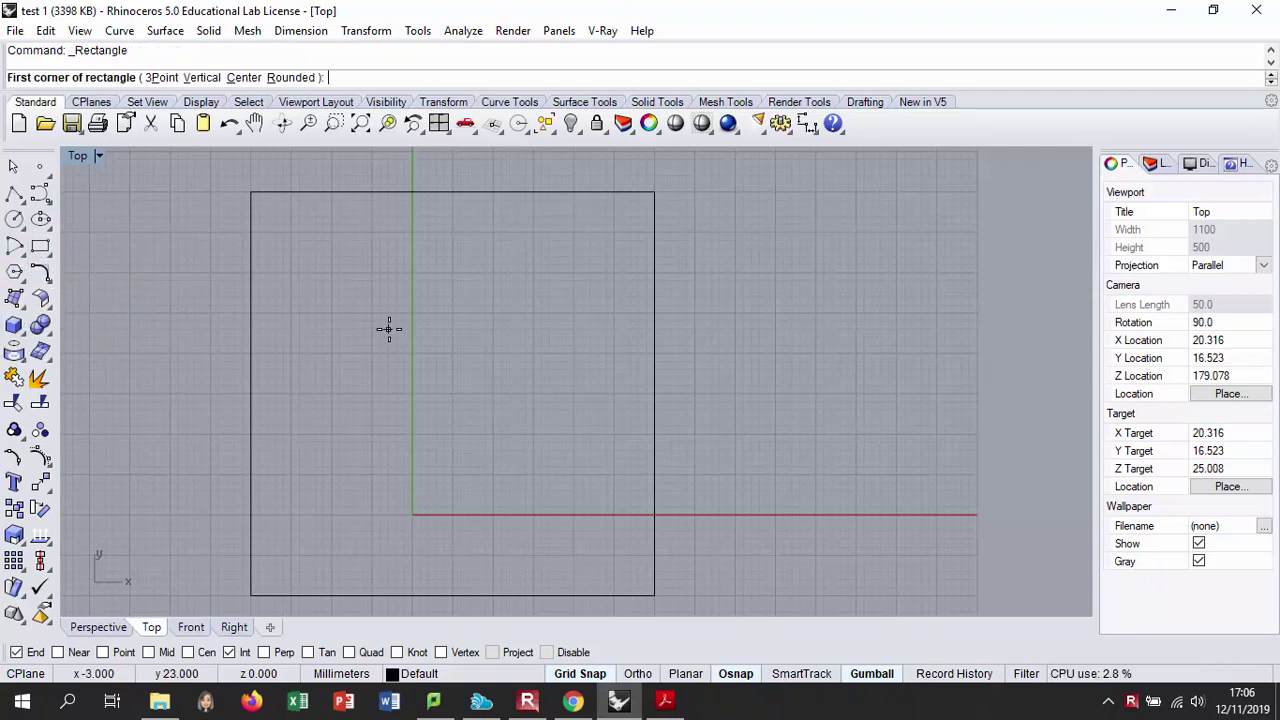
left_click(306, 248)
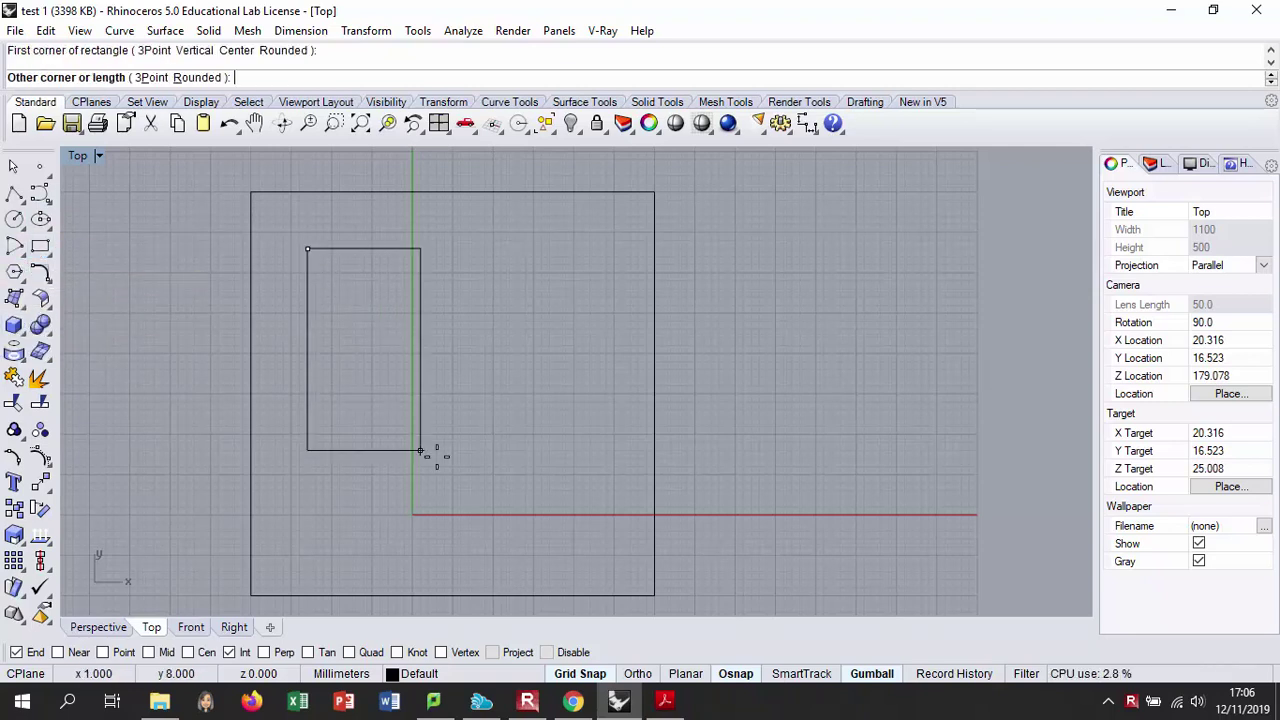
left_click(597, 521)
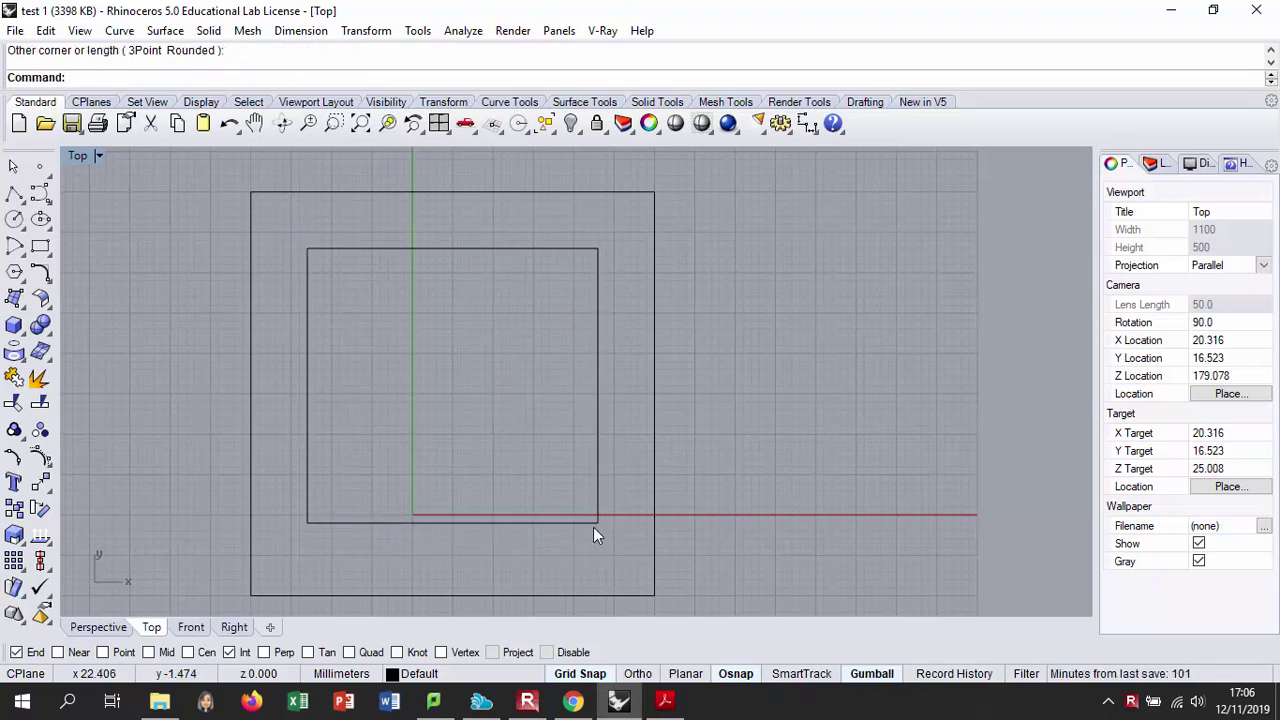
key("ctrl+z")
- Draw an upright rectangle about 19 by 30 mm inside the large square in the Top view
key("Return")
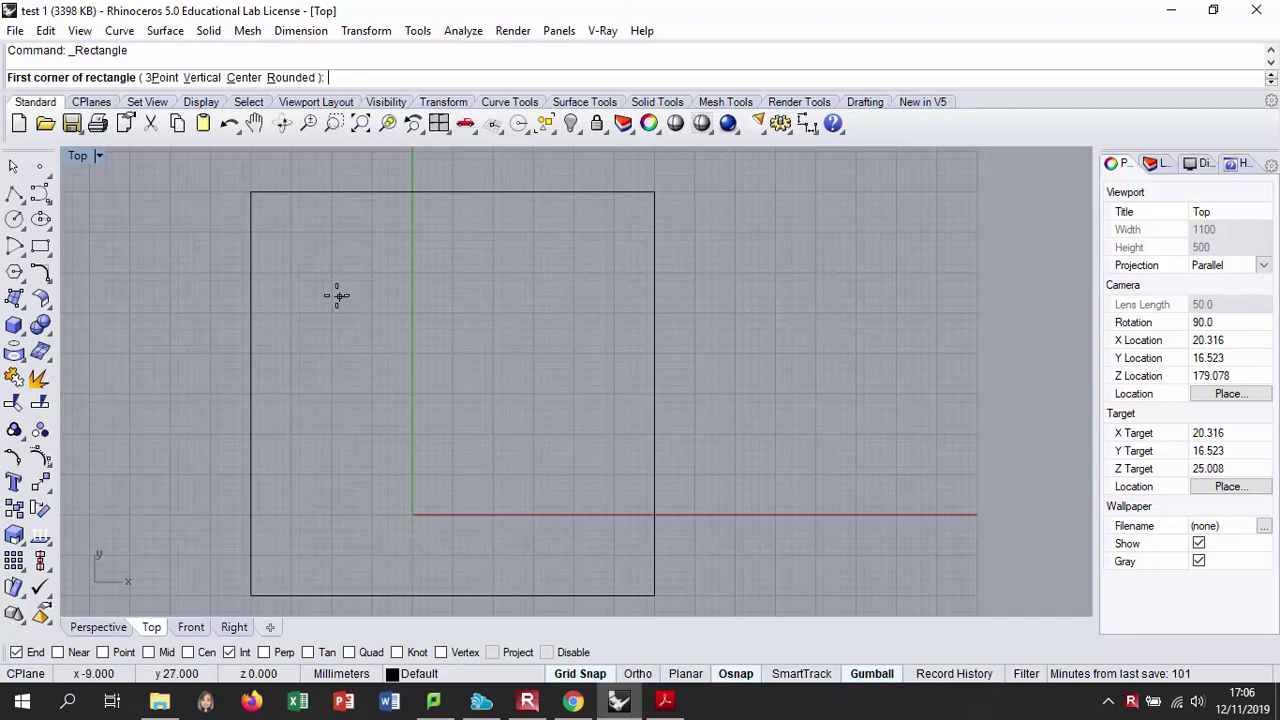
left_click(339, 290)
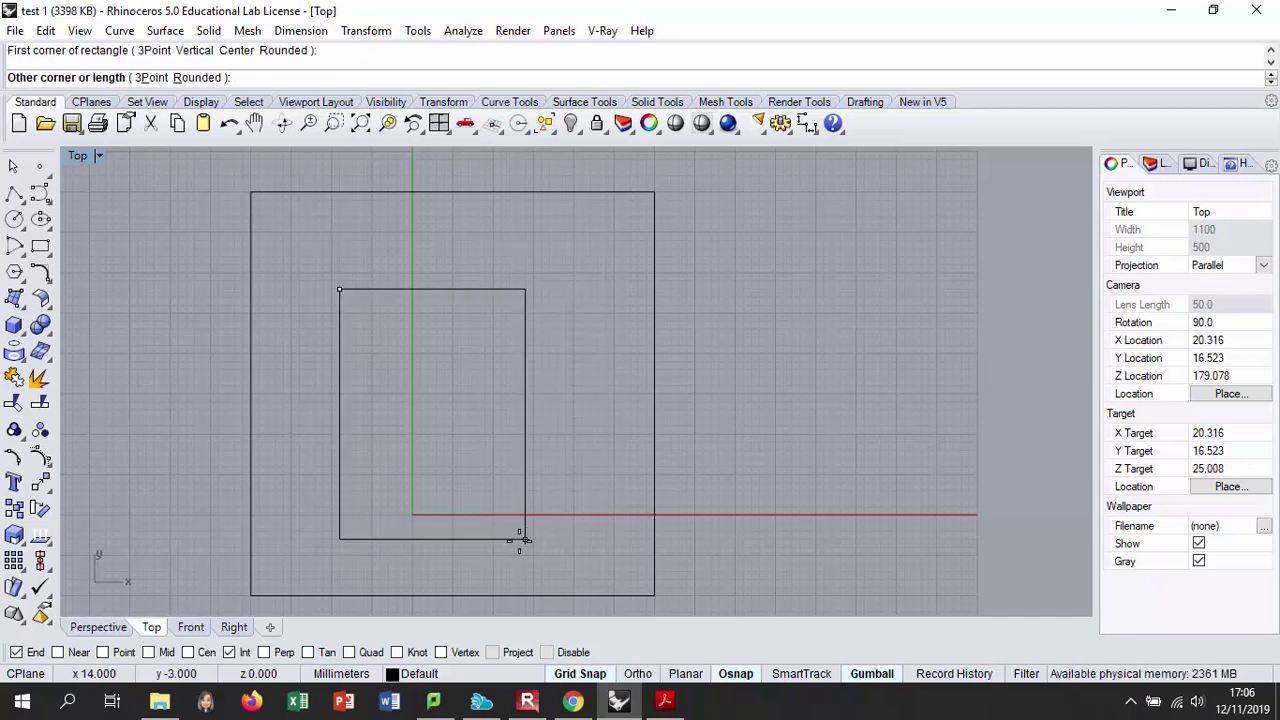
left_click(494, 532)
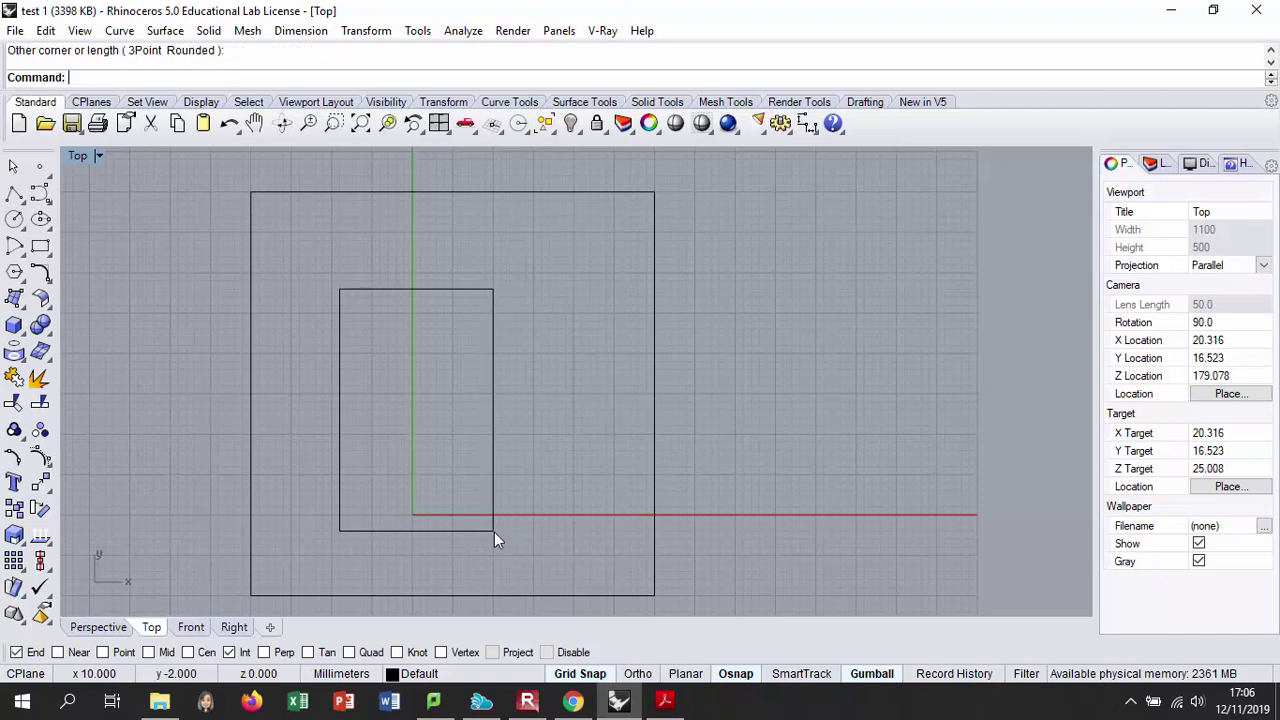
key("Return")
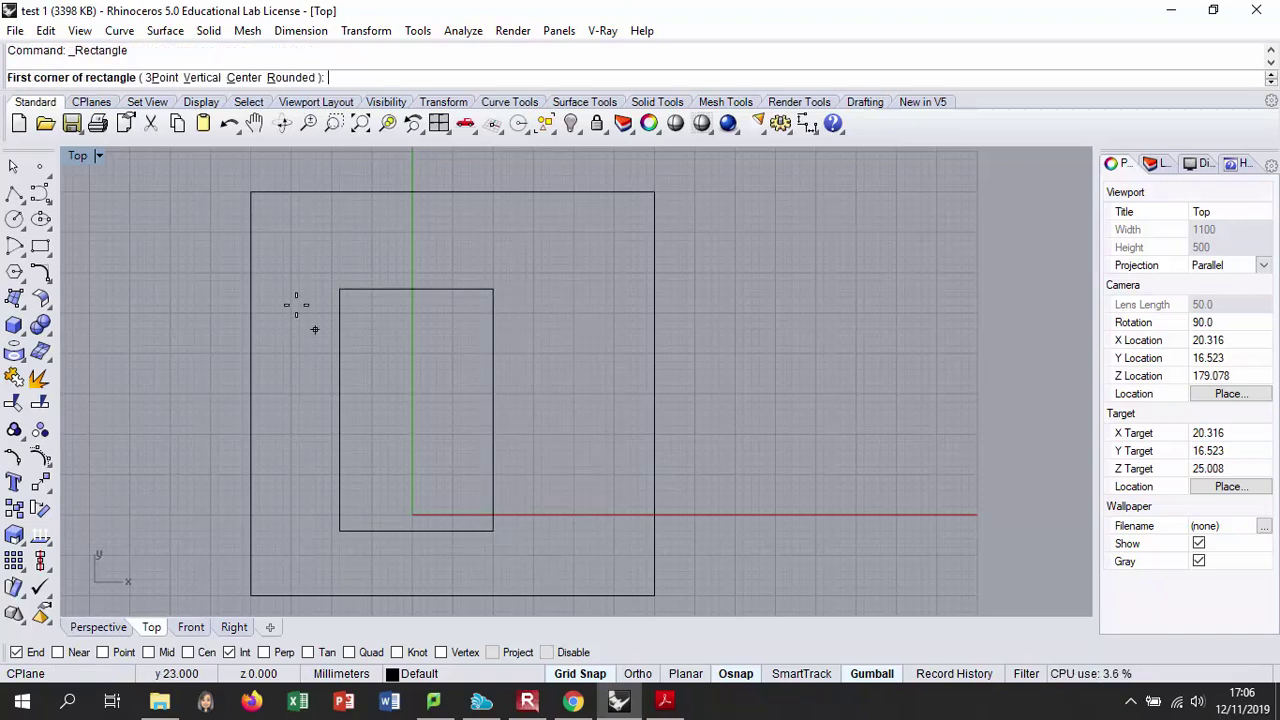
- Draw a three-point control point curve between the inner rectangle's top corners, bulging outward with its middle point about 4 mm above the edge
left_click(41, 197)
scroll(416, 345, "up", 3)
left_click(298, 261)
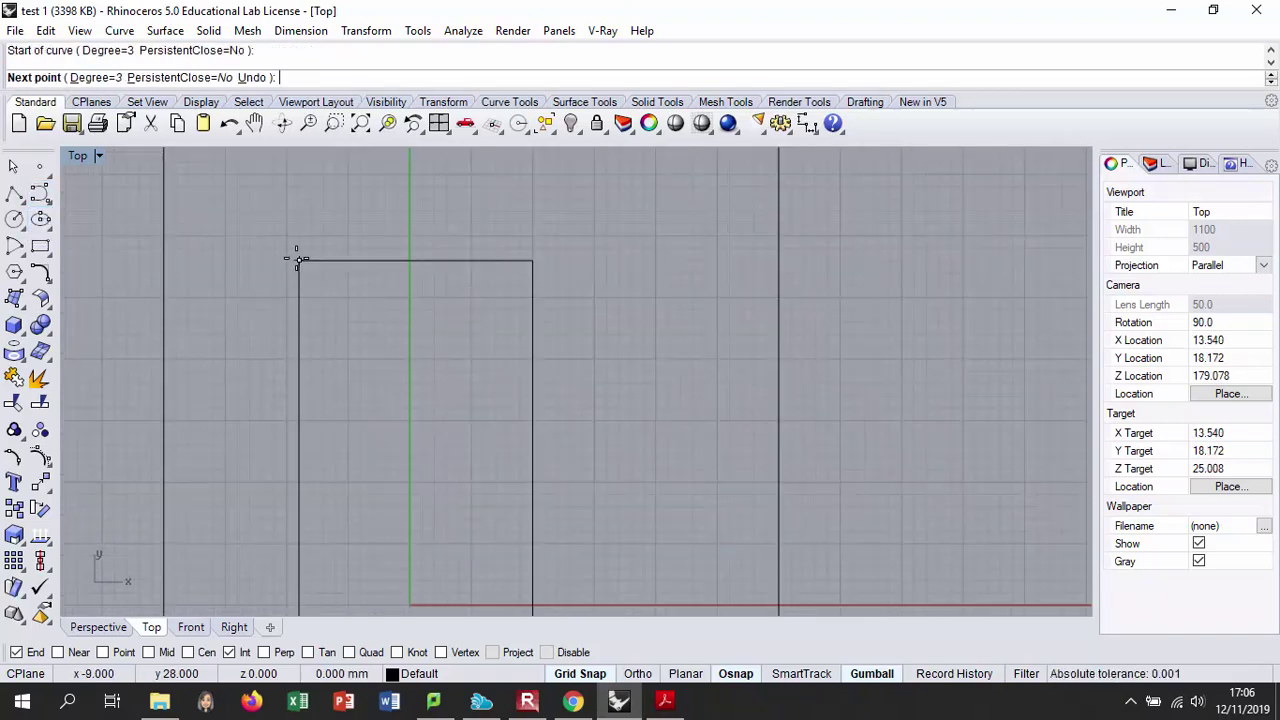
left_click(409, 211)
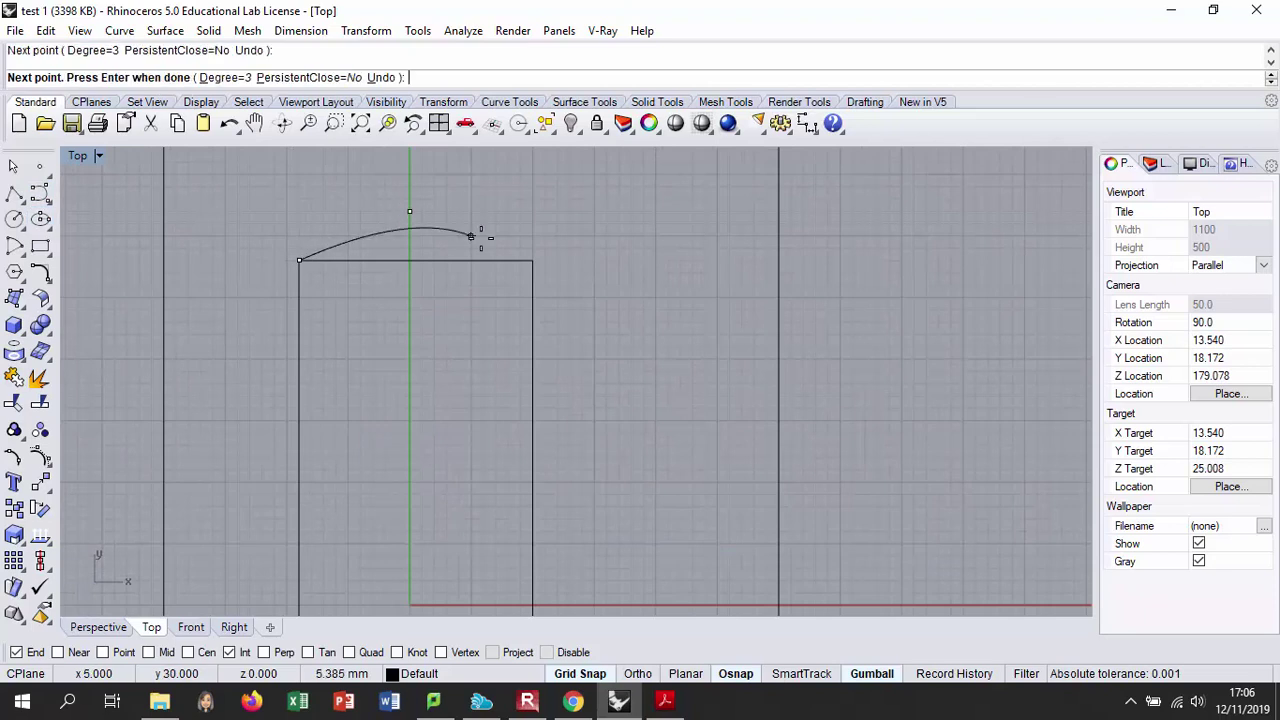
left_click(531, 259)
key("Return")
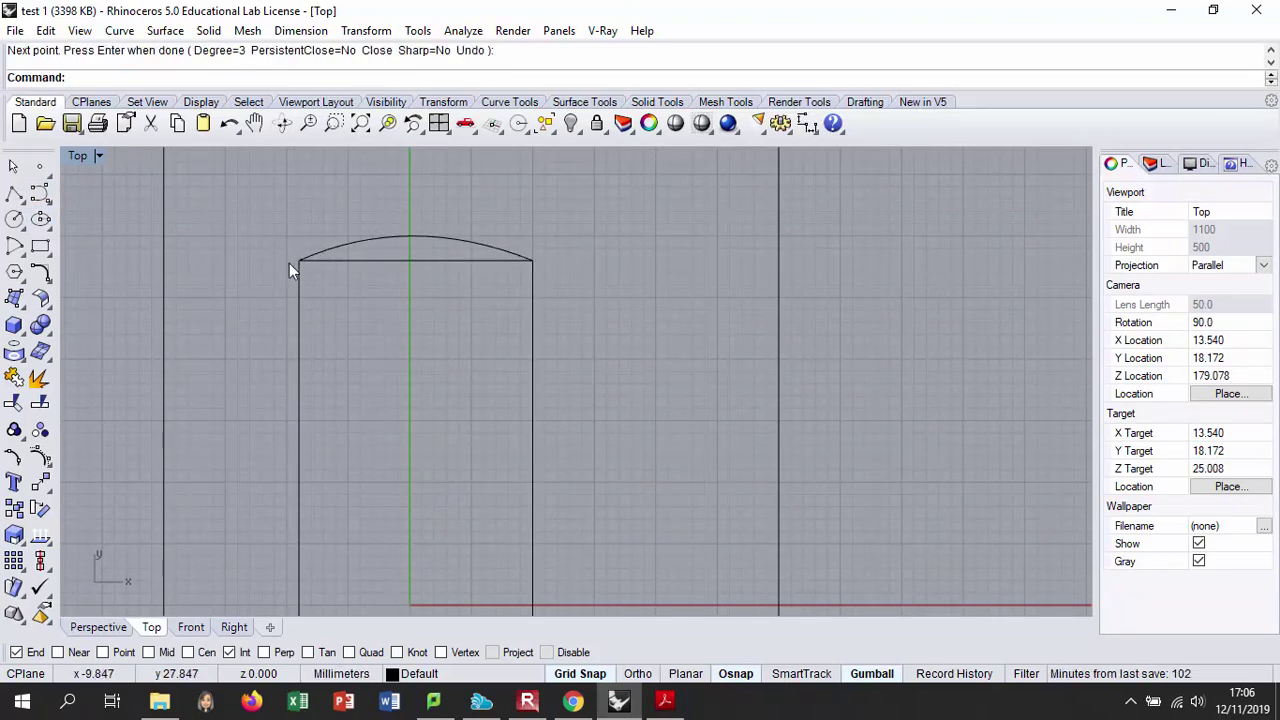
- Draw a control point curve between the rectangle's left corners, with its middle point about 4 mm outside the edge
key("Return")
left_click(296, 260)
scroll(294, 285, "down", 3)
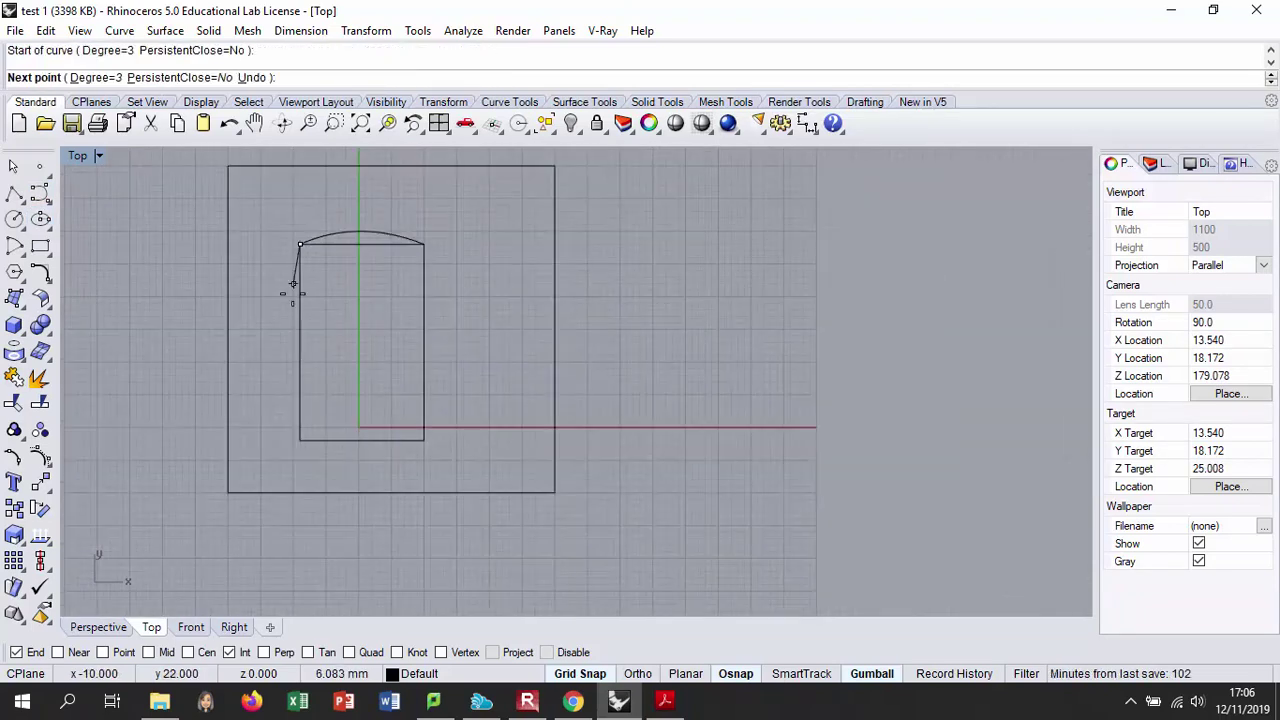
left_click(271, 337)
left_click(304, 459)
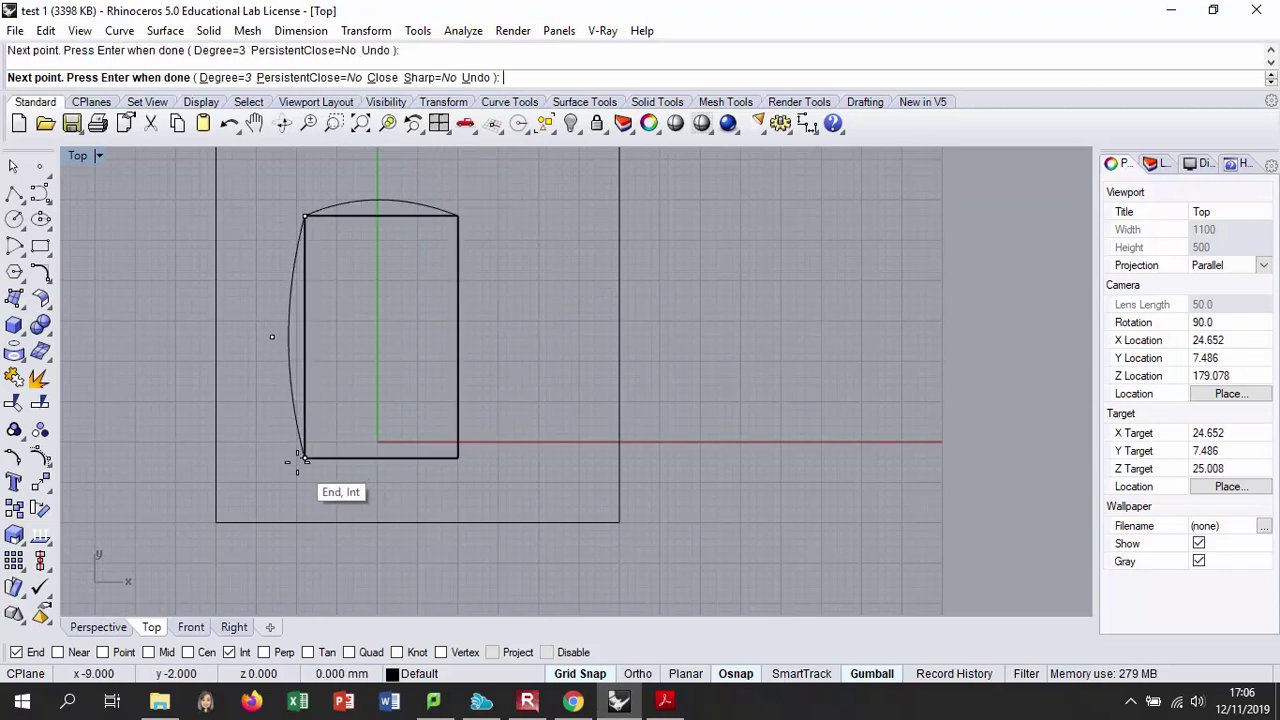
key("Return")
- Draw a control point curve between the rectangle's bottom corners, with its middle point about 4 mm below the edge
key("Return")
left_click(304, 459)
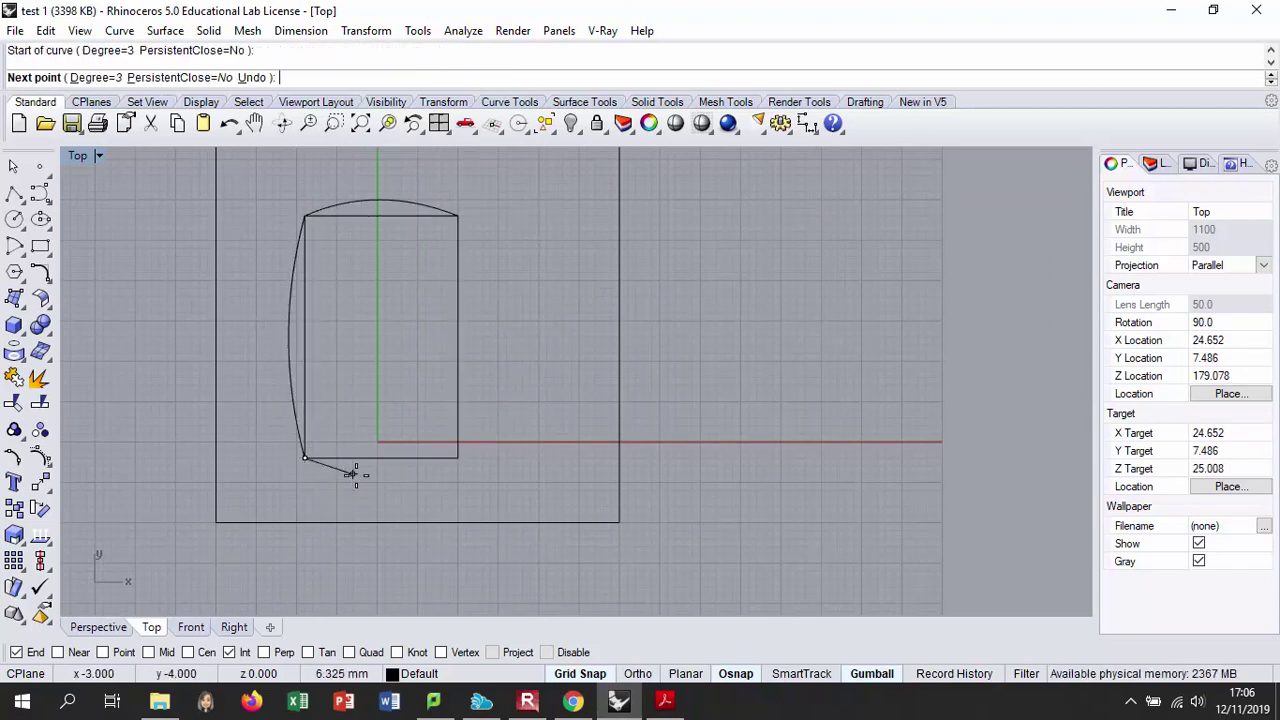
left_click(382, 487)
left_click(458, 459)
key("Return")
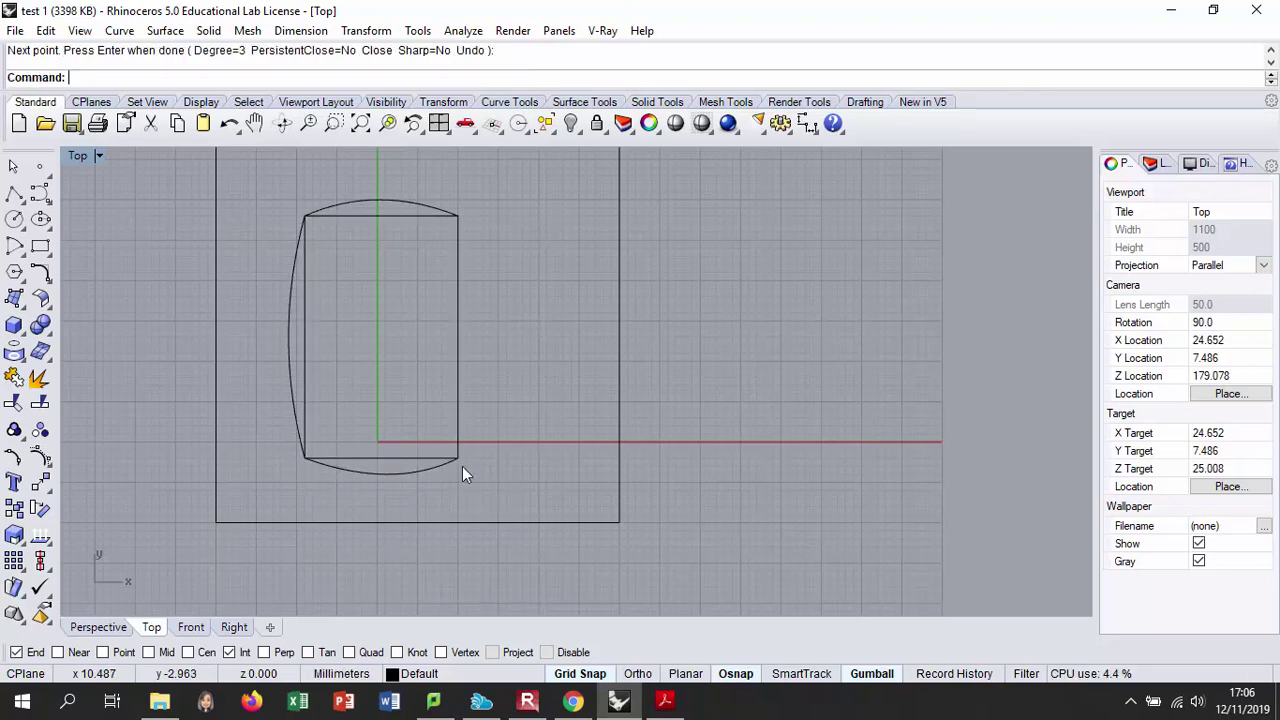
- Draw two straight segments from the rectangle's right corners that meet in a point at x 21, y 10
key("Return")
left_click(457, 462)
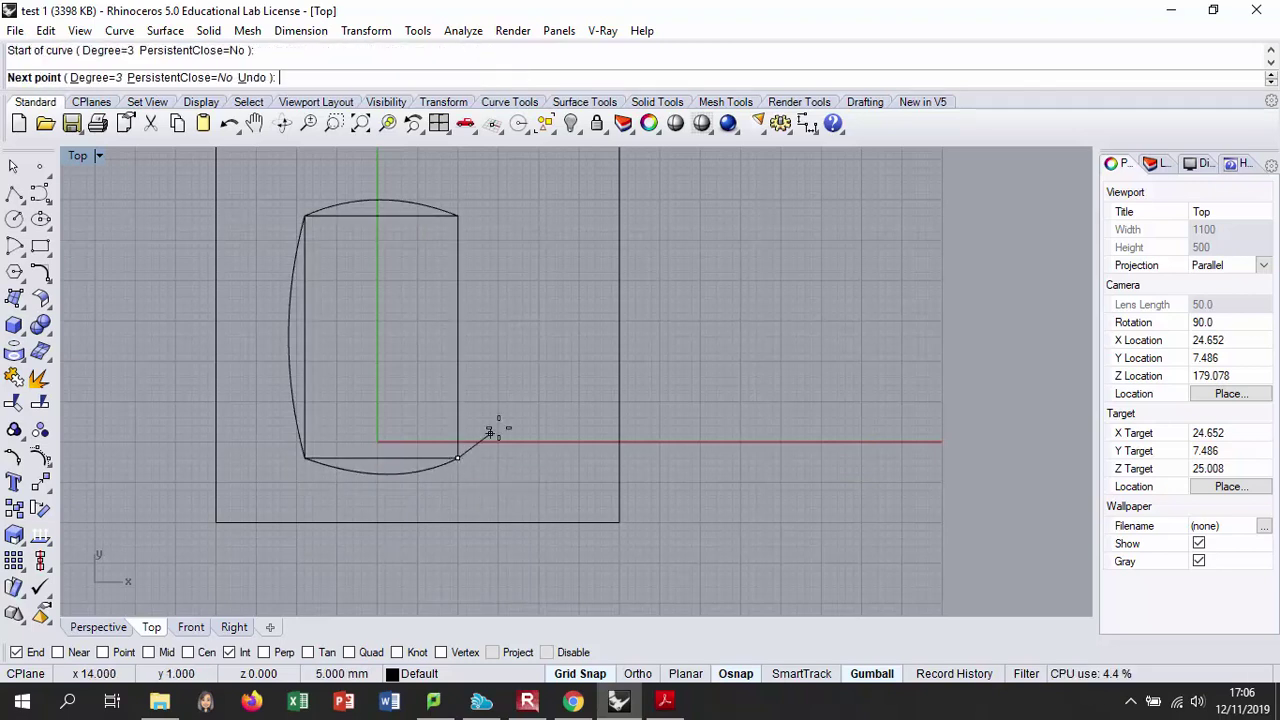
left_click(547, 361)
key("Return")
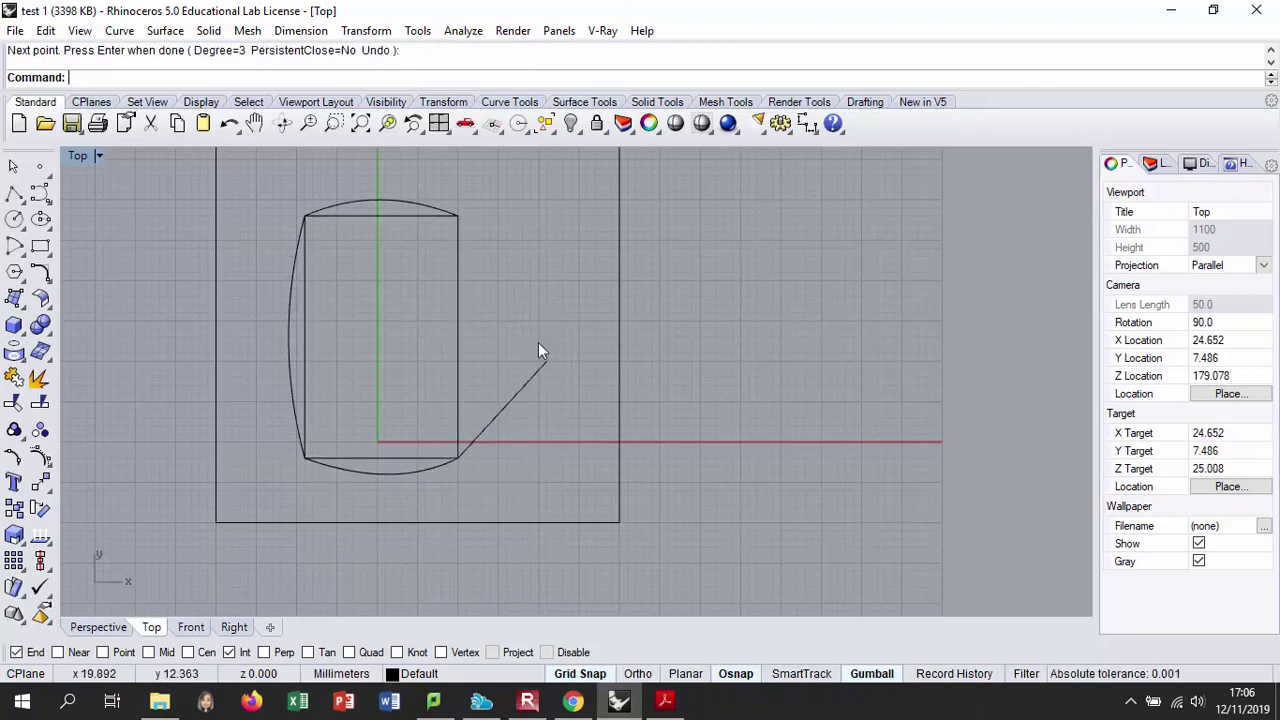
key("Return")
left_click(458, 216)
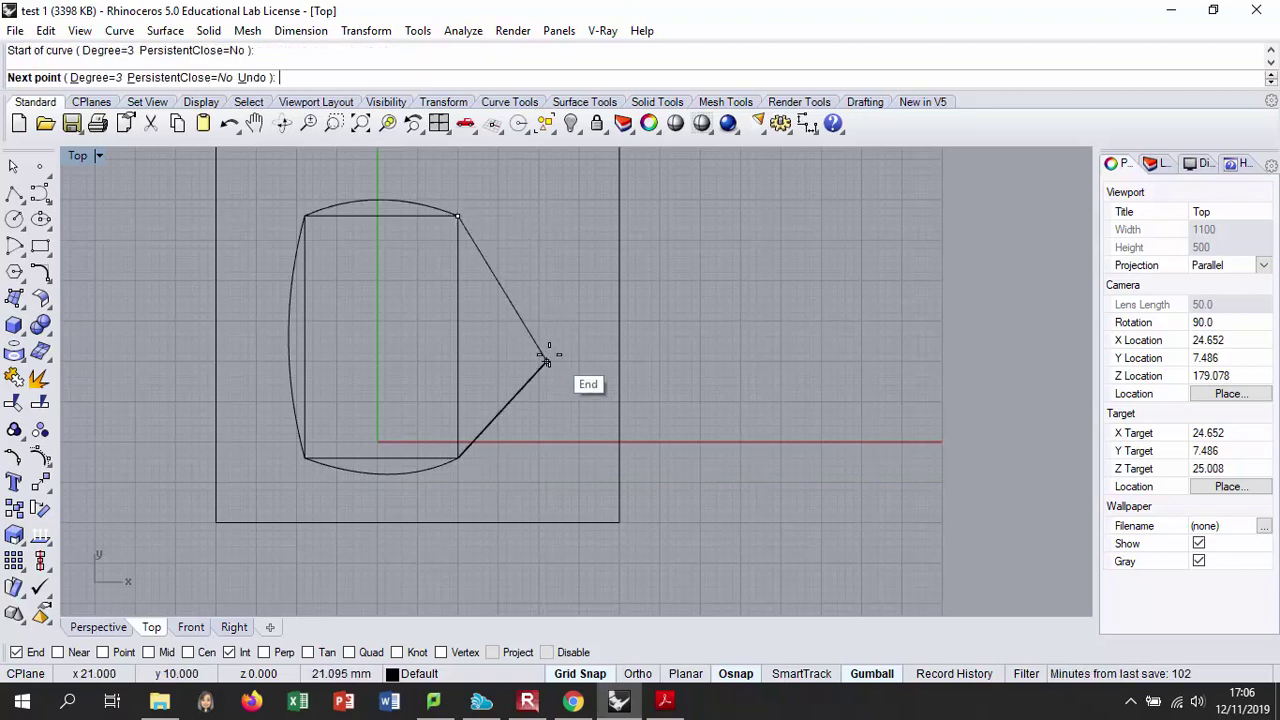
left_click(547, 357)
key("Return")
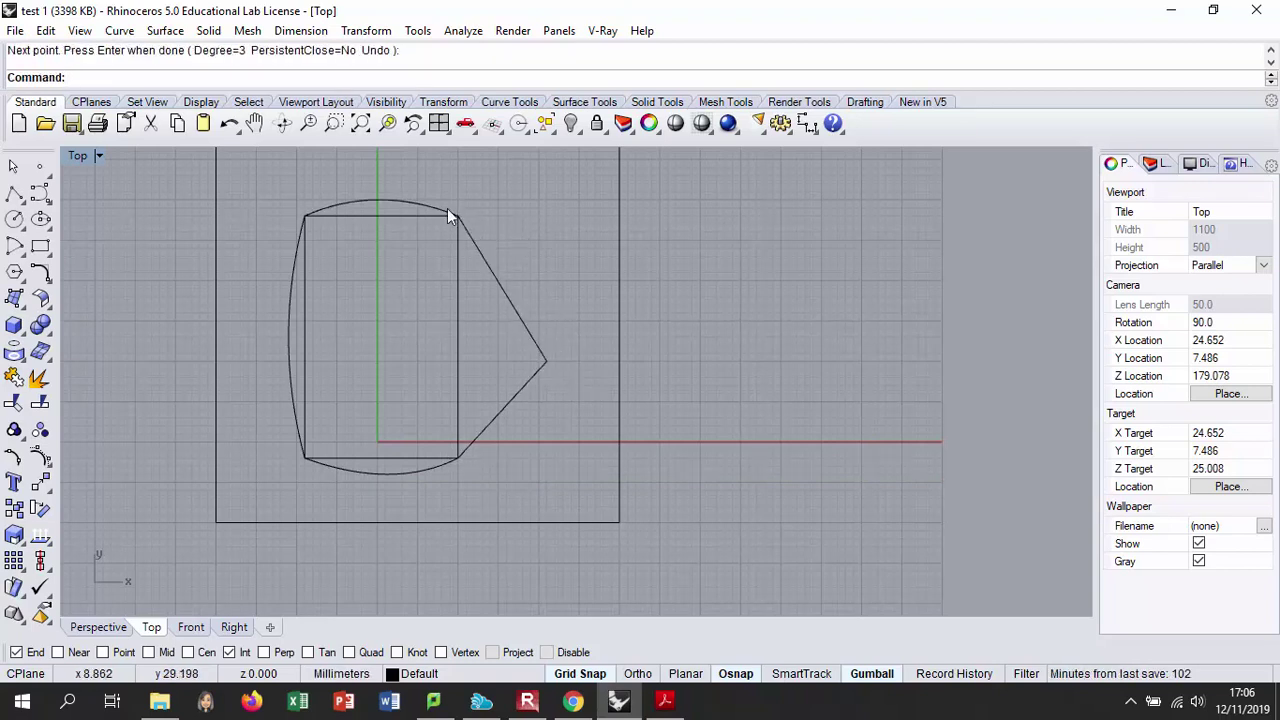
- Delete the inner guide rectangle, keeping the curves around it
left_click(390, 216)
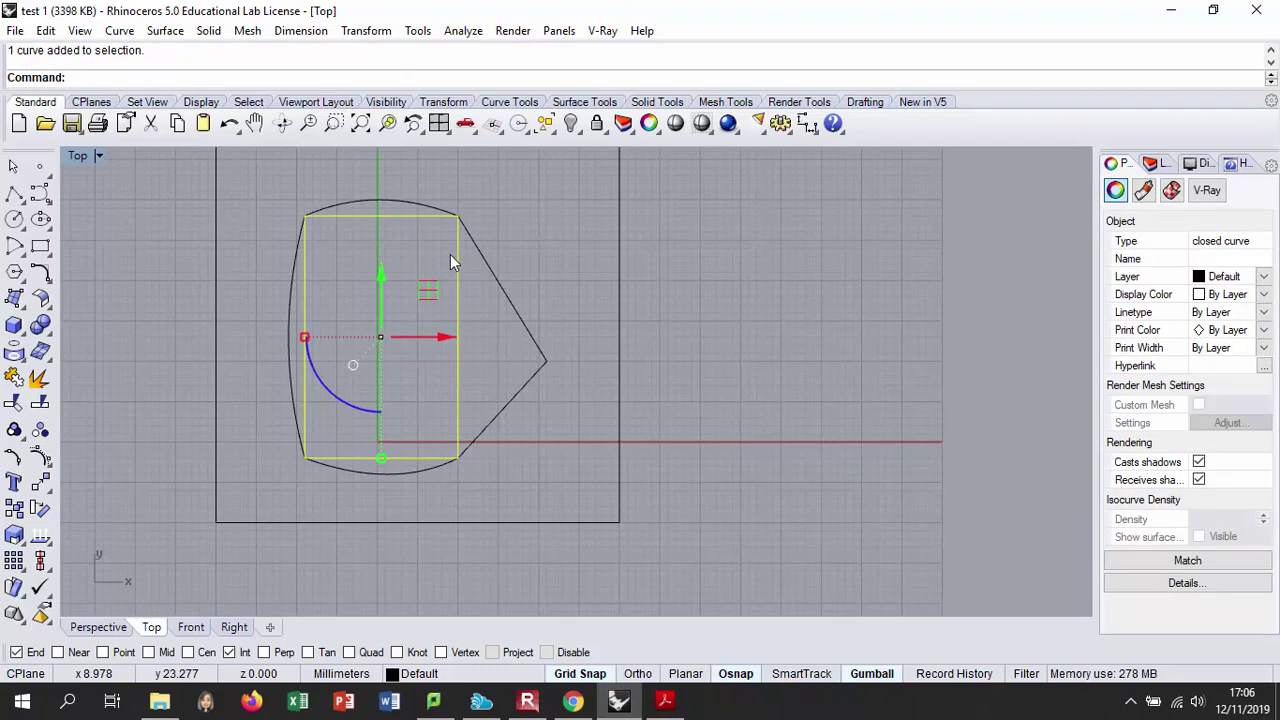
key("Delete")
scroll(358, 292, "down", 1)
scroll(281, 240, "up", 1)
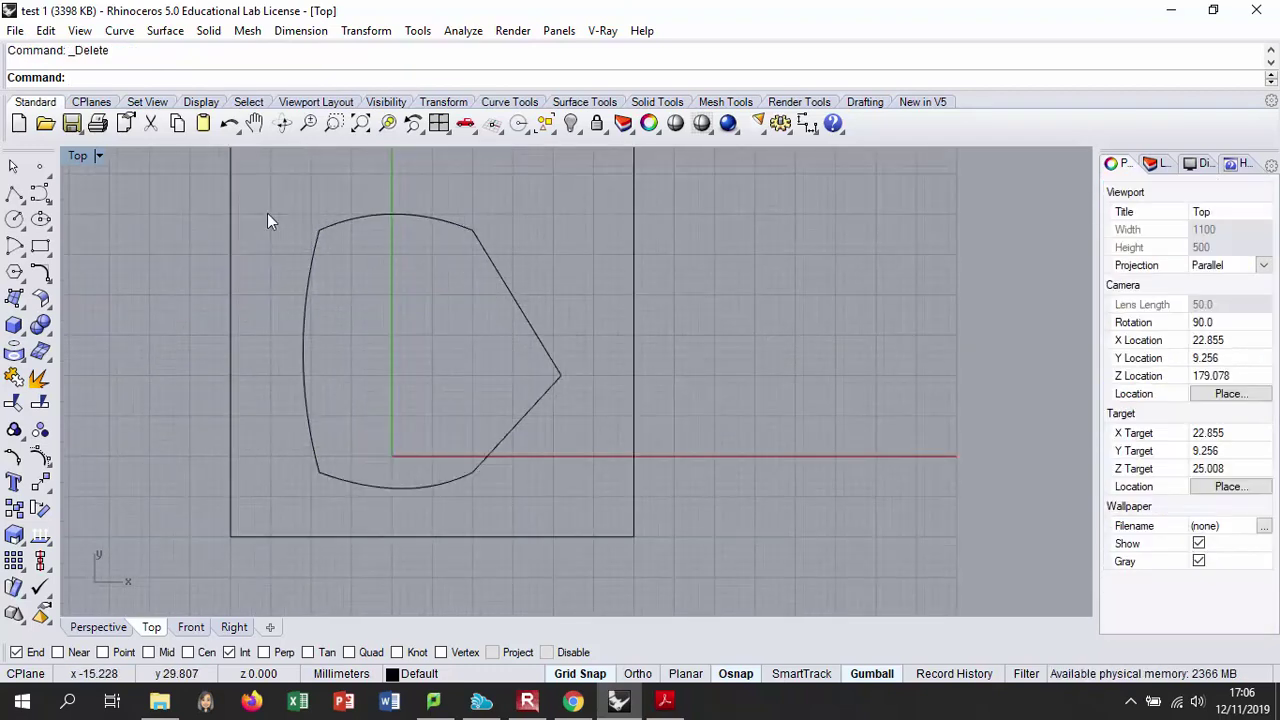
- Show the bottom curve's control points and move its left end down about 5 mm
left_click_drag(354, 274, 355, 275)
left_click_drag(330, 222, 315, 246)
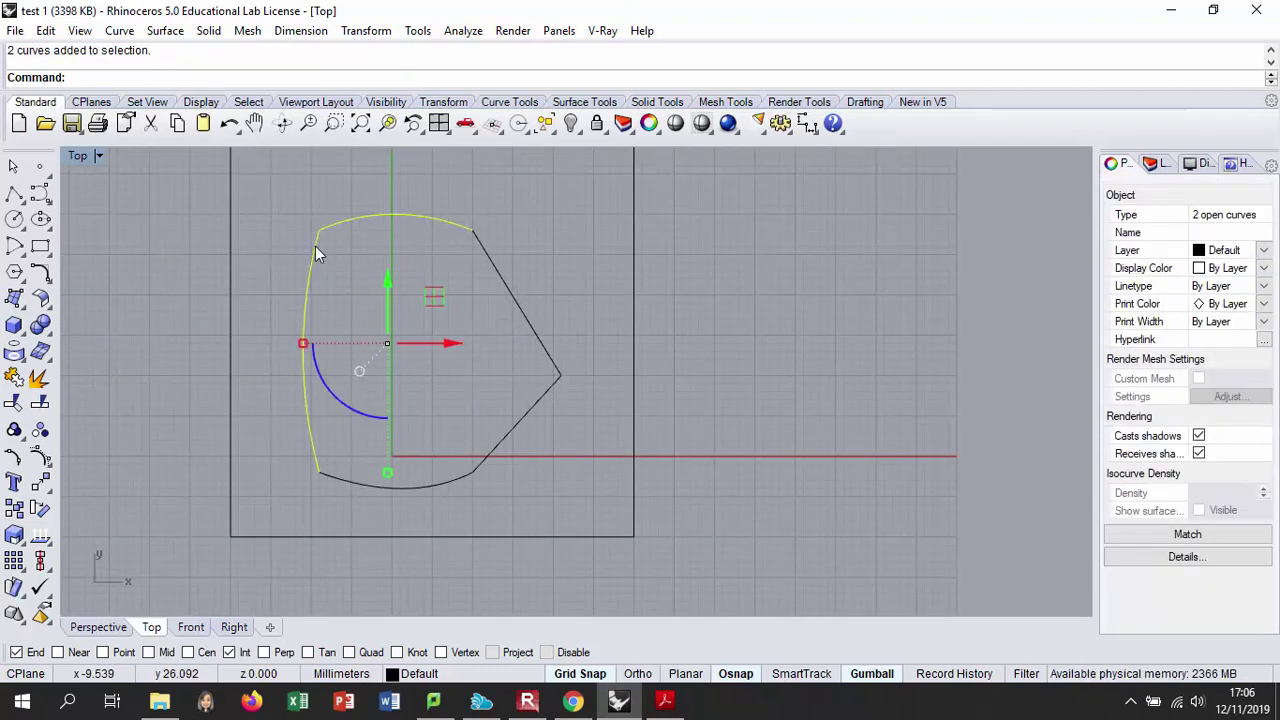
scroll(305, 481, "up", 2)
left_click(338, 478)
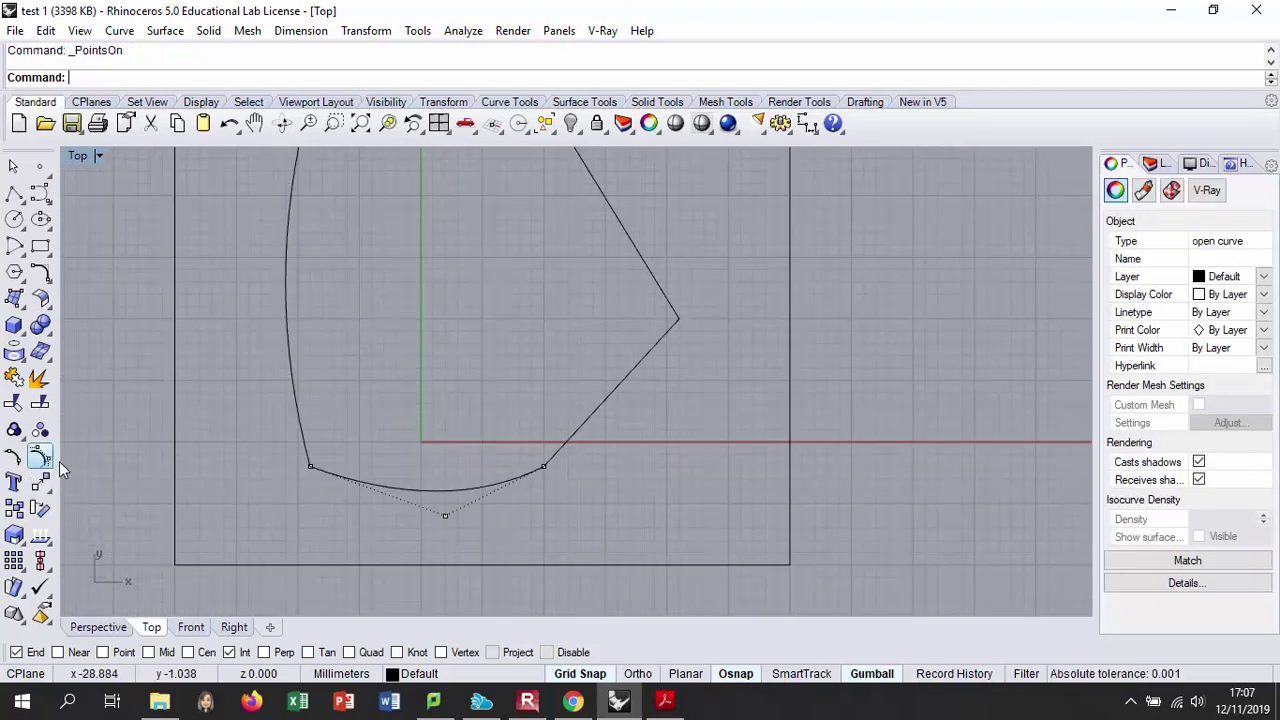
left_click(40, 455)
left_click(316, 468)
left_click_drag(310, 422, 310, 482)
- Show the left curve's control points and move its lower end down about 5 mm to meet the bottom curve
left_click(301, 412)
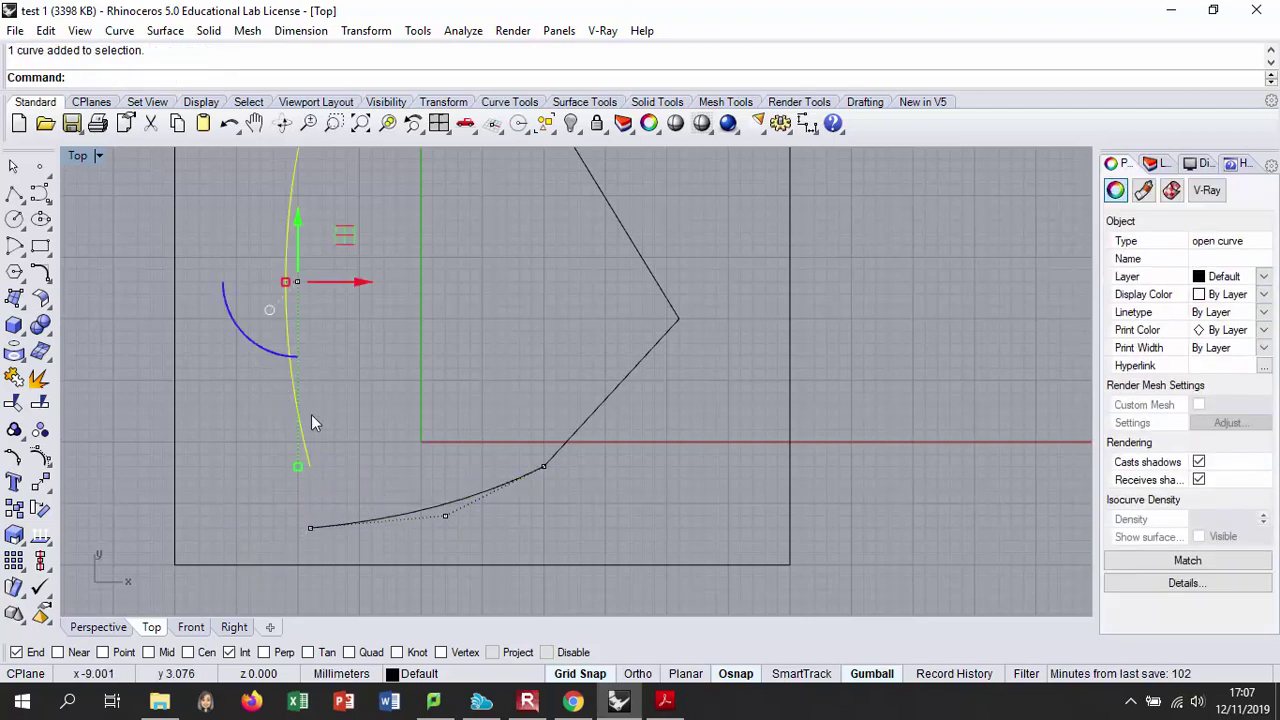
left_click(254, 433)
left_click(302, 425)
left_click(40, 455)
left_click_drag(220, 365, 408, 521)
scroll(310, 470, "down", 1)
left_click_drag(318, 437, 300, 477)
scroll(327, 510, "up", 1)
scroll(327, 510, "down", 2)
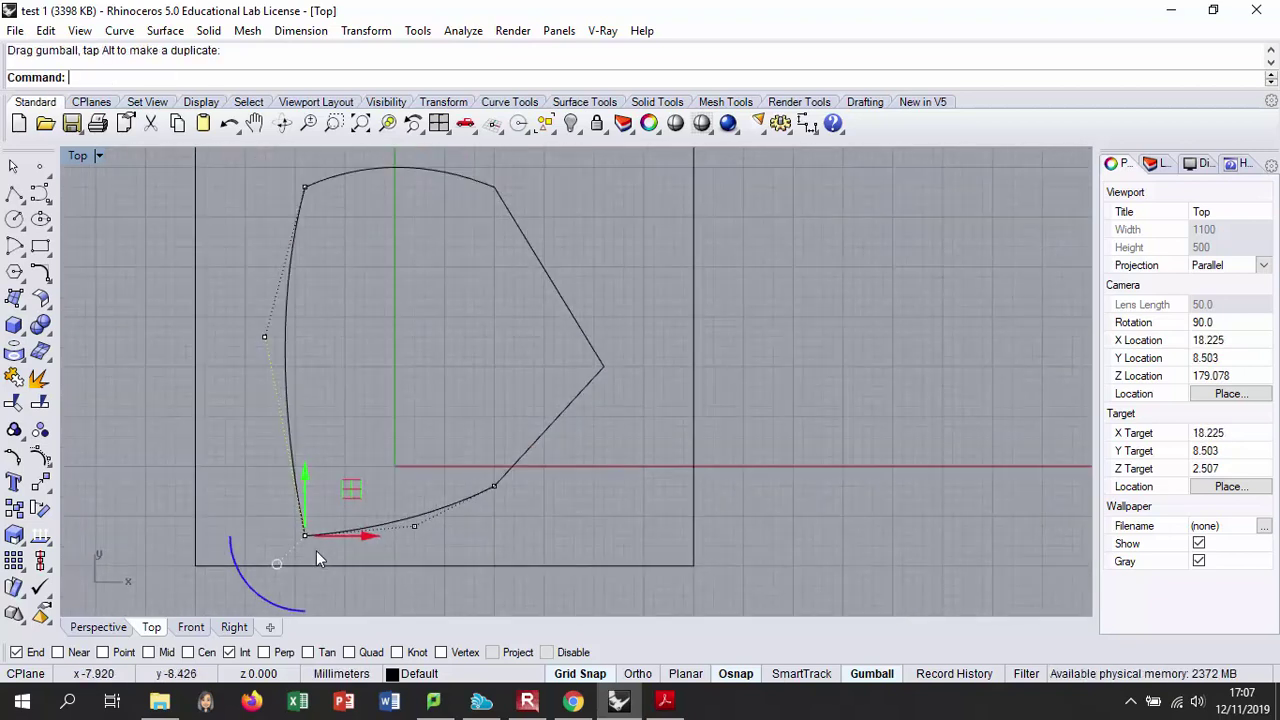
- Move the upper end of the left curve up about 7 mm
left_click_drag(300, 235, 313, 201)
scroll(341, 260, "down", 1)
scroll(313, 201, "up", 2)
left_click_drag(268, 430, 331, 541)
left_click_drag(349, 484, 320, 477)
key("Escape")
- Show the top curve's control points and raise its left end about 7 mm to meet the left curve
left_click(345, 327)
scroll(332, 297, "up", 2)
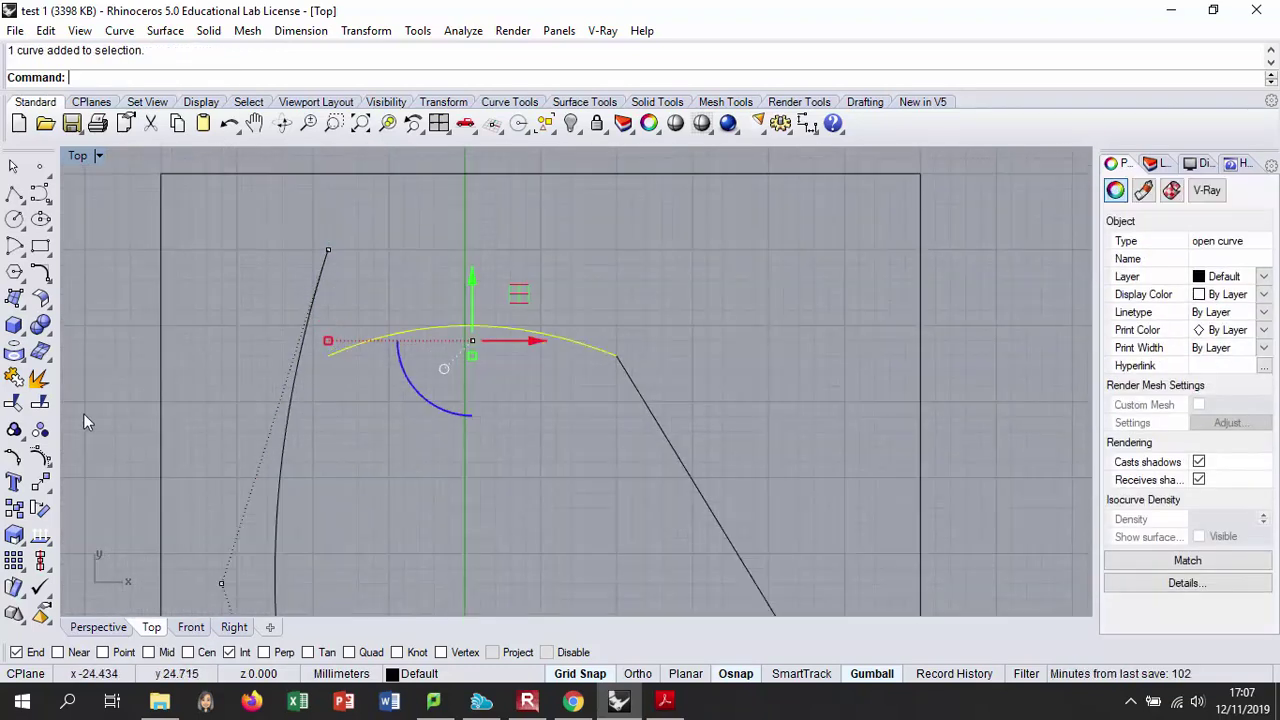
left_click(50, 452)
left_click(332, 356)
left_click_drag(326, 306, 333, 199)
scroll(328, 257, "down", 4)
- Raise the top curve's middle control point about 4 mm so the curve bulges outward again
left_click(406, 284)
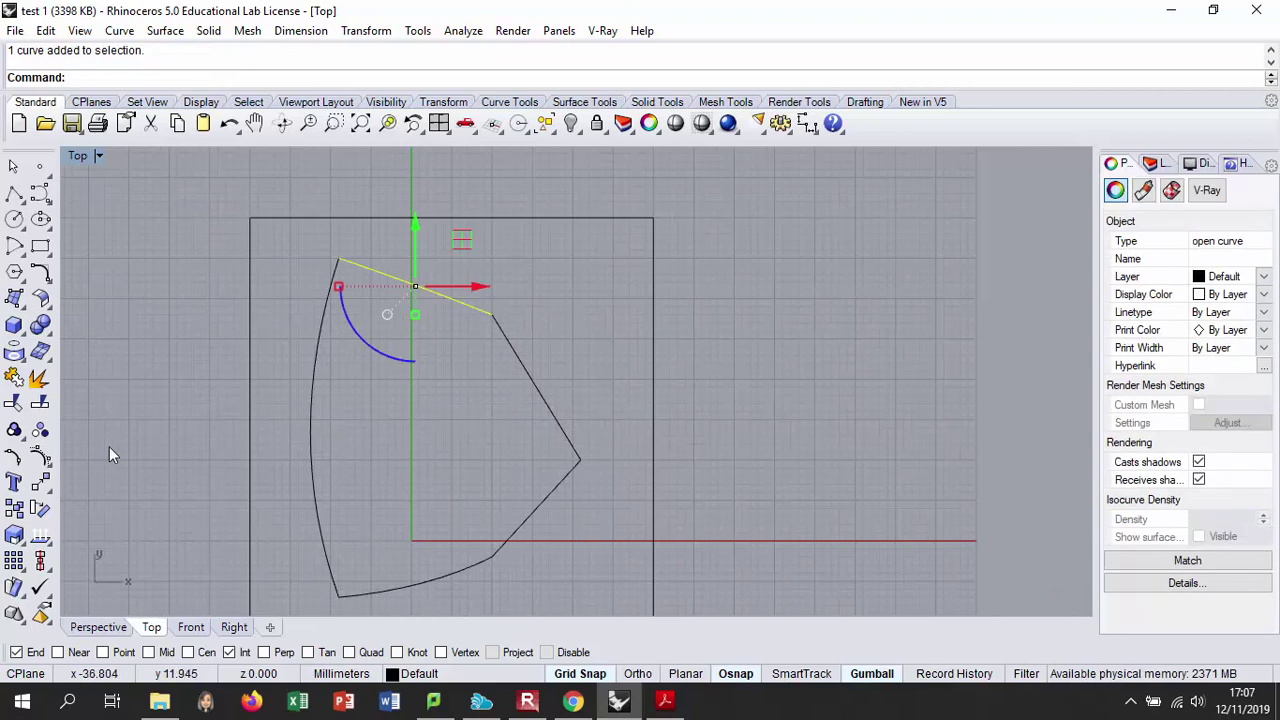
key("Escape")
left_click(411, 284)
left_click_drag(416, 249, 416, 218)
key("Escape")
- Lower the top curve's left end about 1 mm
left_click(338, 258)
left_click_drag(336, 221, 336, 229)
scroll(322, 278, "up", 3)
key("Escape")
- Lower the left curve's upper end about 1 mm onto the end of the top curve
left_click(325, 320)
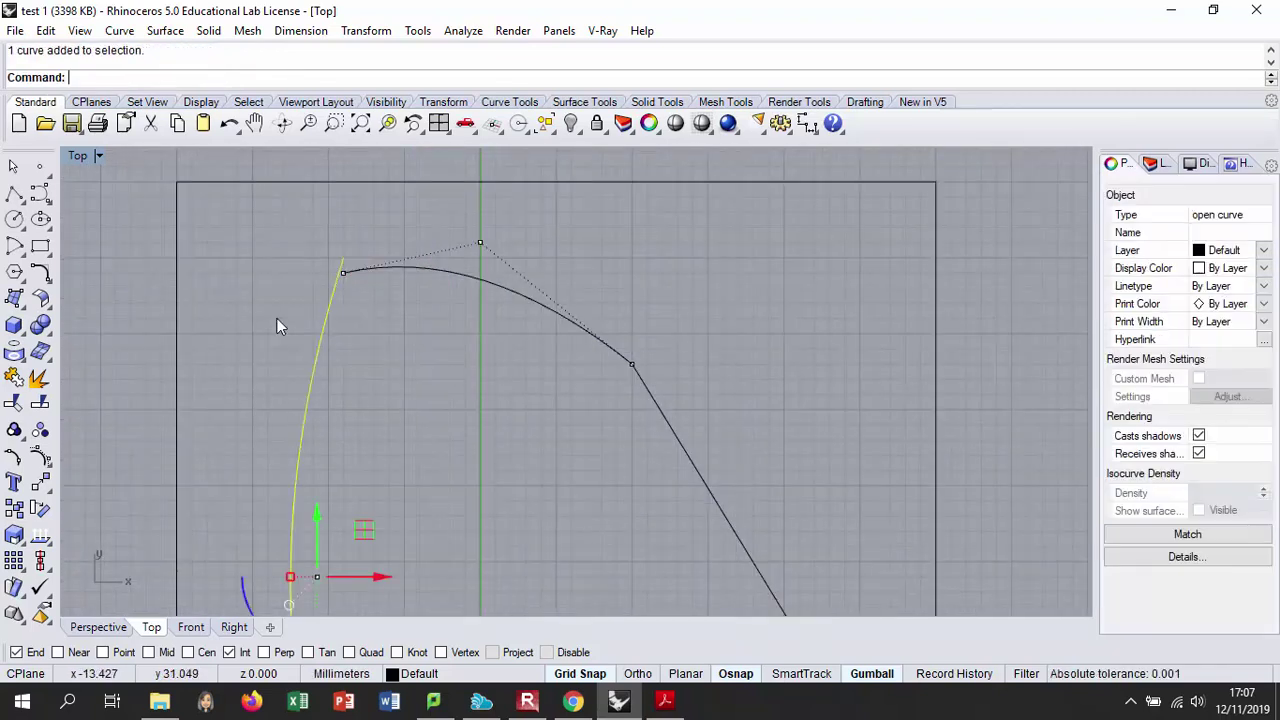
left_click(43, 456)
left_click_drag(371, 263, 370, 263)
left_click_drag(341, 190, 340, 206)
key("Escape")
scroll(415, 240, "down", 5)
scroll(588, 412, "up", 2)
scroll(588, 418, "up", 1)
left_click(563, 448)
scroll(457, 370, "down", 3)
key("Escape")
scroll(385, 263, "up", 1)
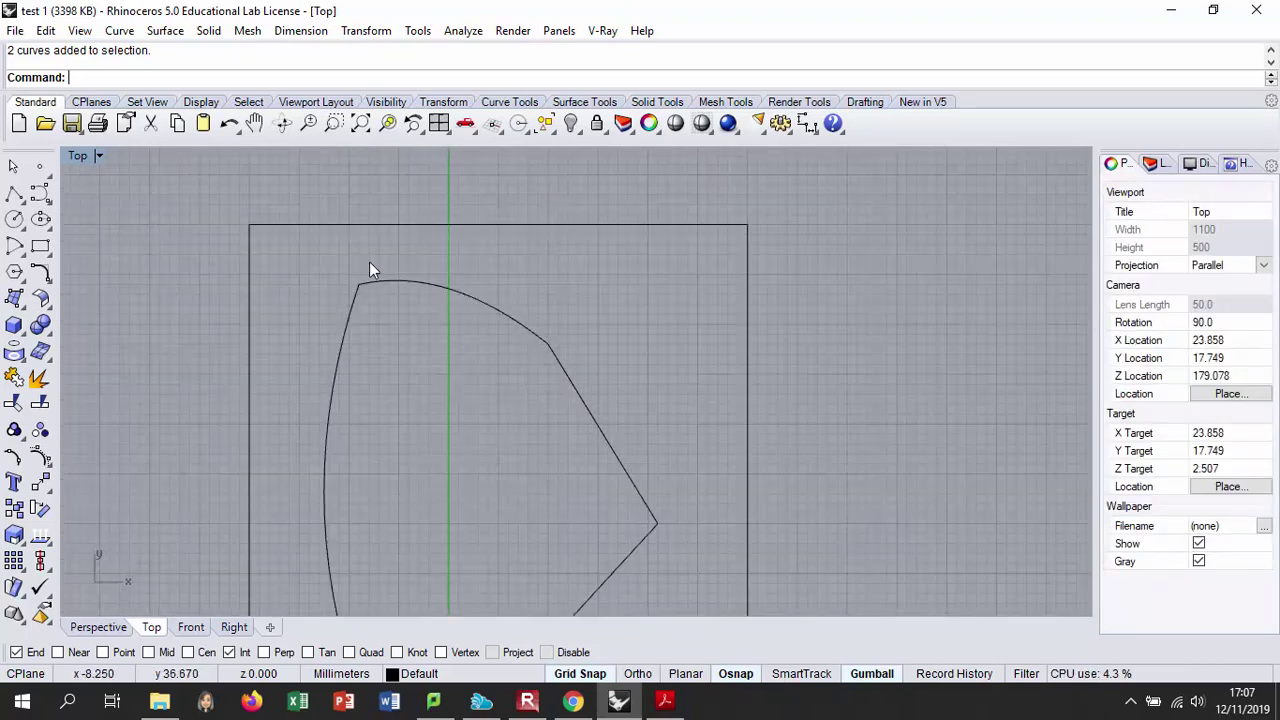
scroll(367, 258, "up", 4)
left_click_drag(414, 288, 374, 362)
key("ctrl+z")
key("Escape")
- Flatten the top curve by lowering its left end about 3 mm and moving its middle control point down
left_click(400, 290)
left_click(40, 456)
left_click(352, 296)
left_click_drag(352, 257, 345, 298)
left_click(489, 265)
left_click_drag(501, 229, 380, 269)
left_click(340, 302)
left_click_drag(314, 243, 350, 291)
key("Escape")
- Show the left curve's control points and lower its upper end about 3 mm to meet the top curve
left_click(350, 291)
left_click(40, 457)
left_click(351, 291)
left_click_drag(352, 236, 358, 286)
- Join the five outline curves into one closed curve
scroll(400, 320, "down", 5)
scroll(442, 334, "down", 5)
scroll(517, 375, "up", 2)
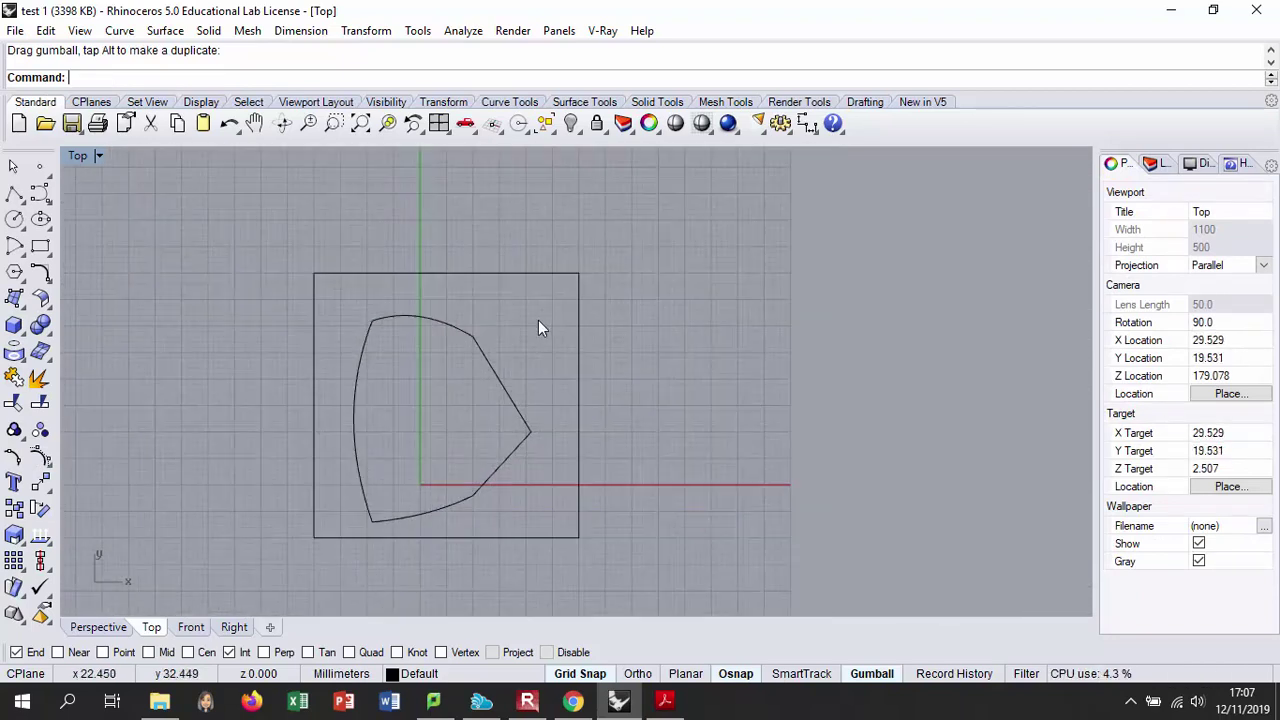
left_click_drag(341, 534, 359, 514)
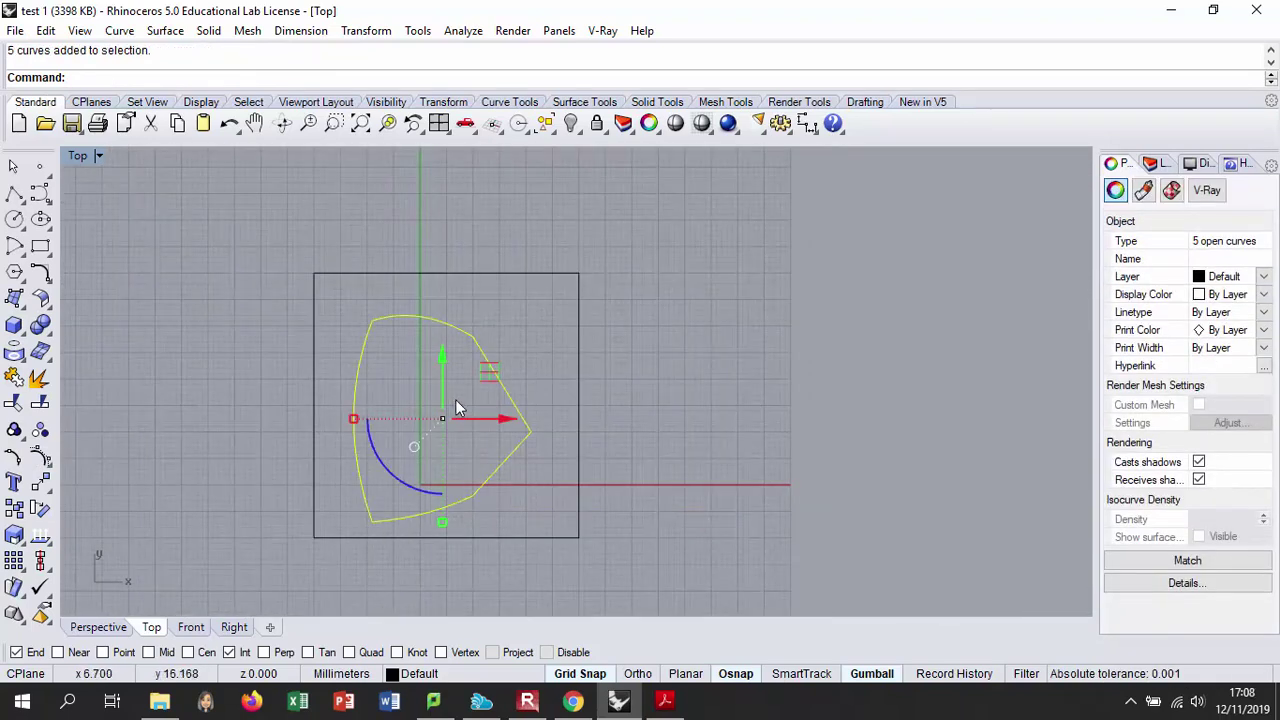
key("Return")
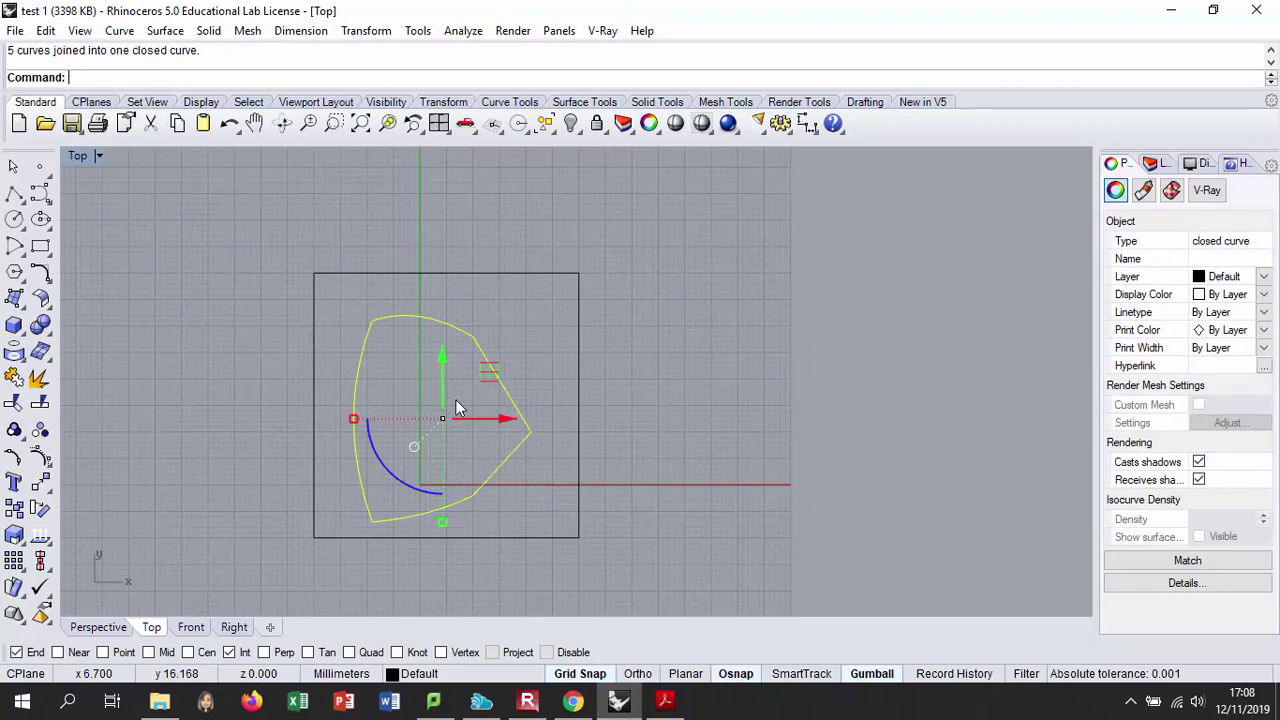
- Try to round the corners of the closed floor-plan outline with a fillet radius of 2 mm
key("Escape")
left_click(490, 419)
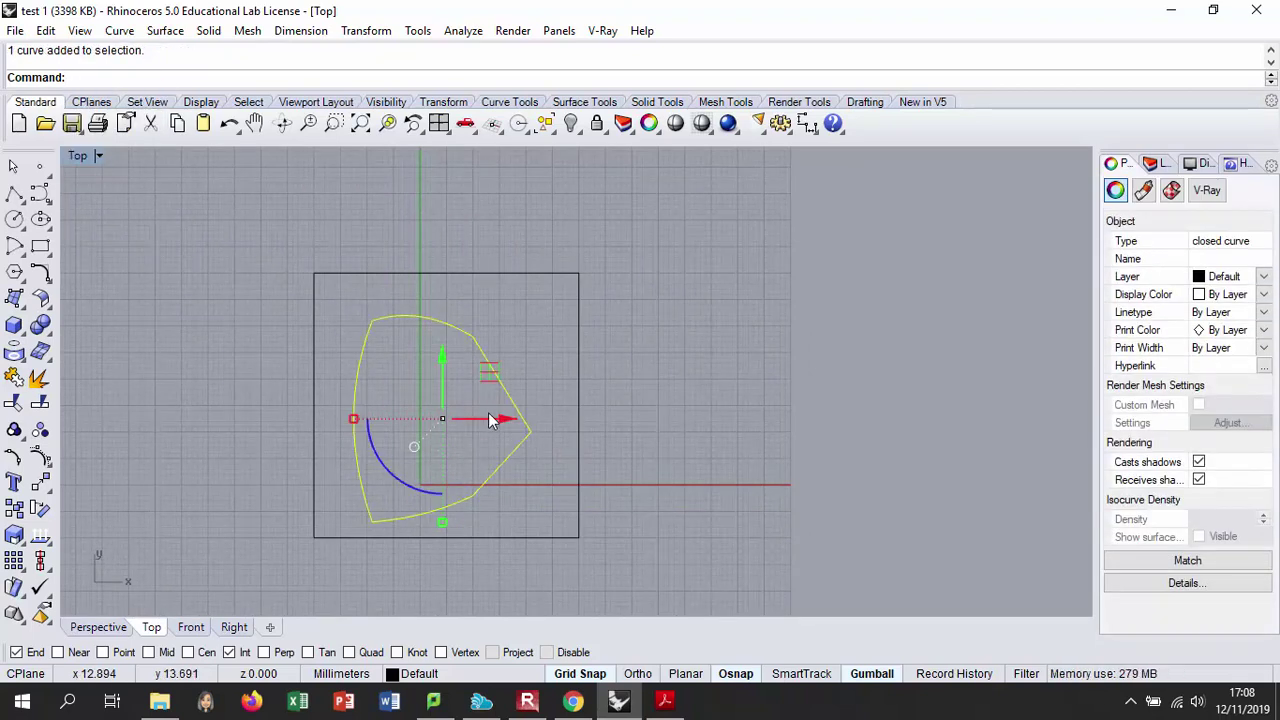
type("Fil")
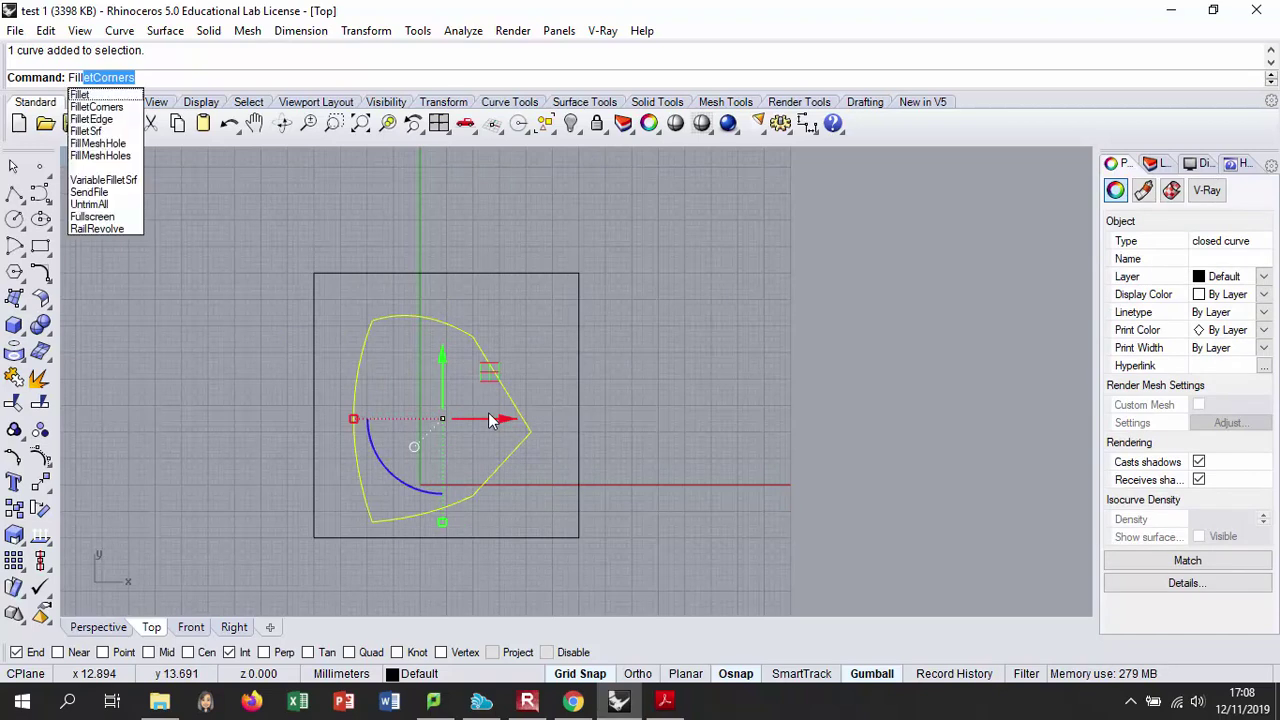
key("Escape")
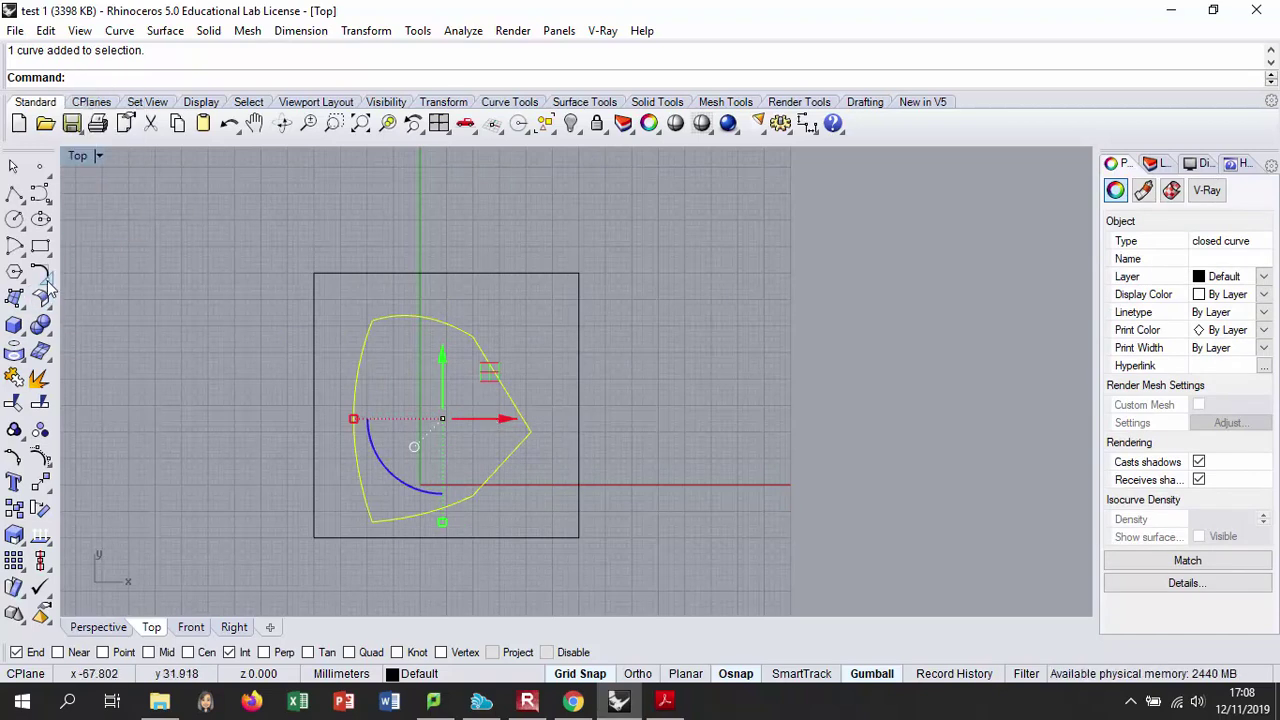
left_click(44, 280)
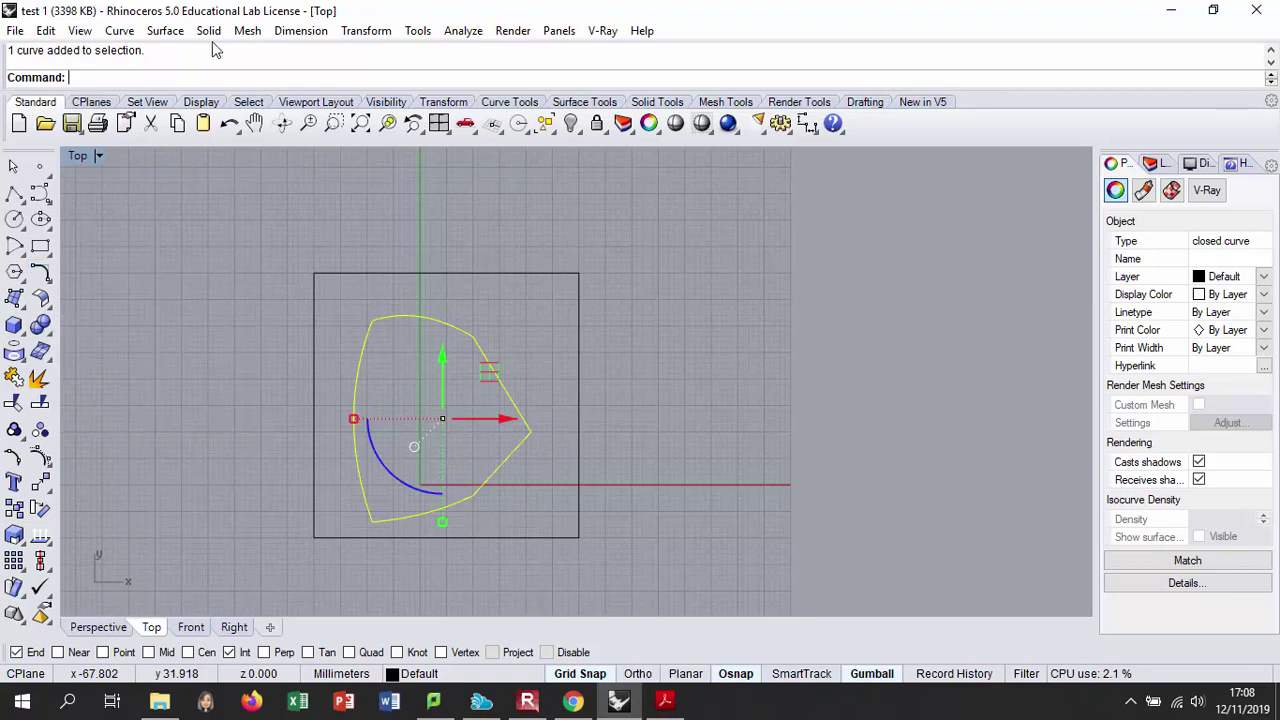
type("Fill")
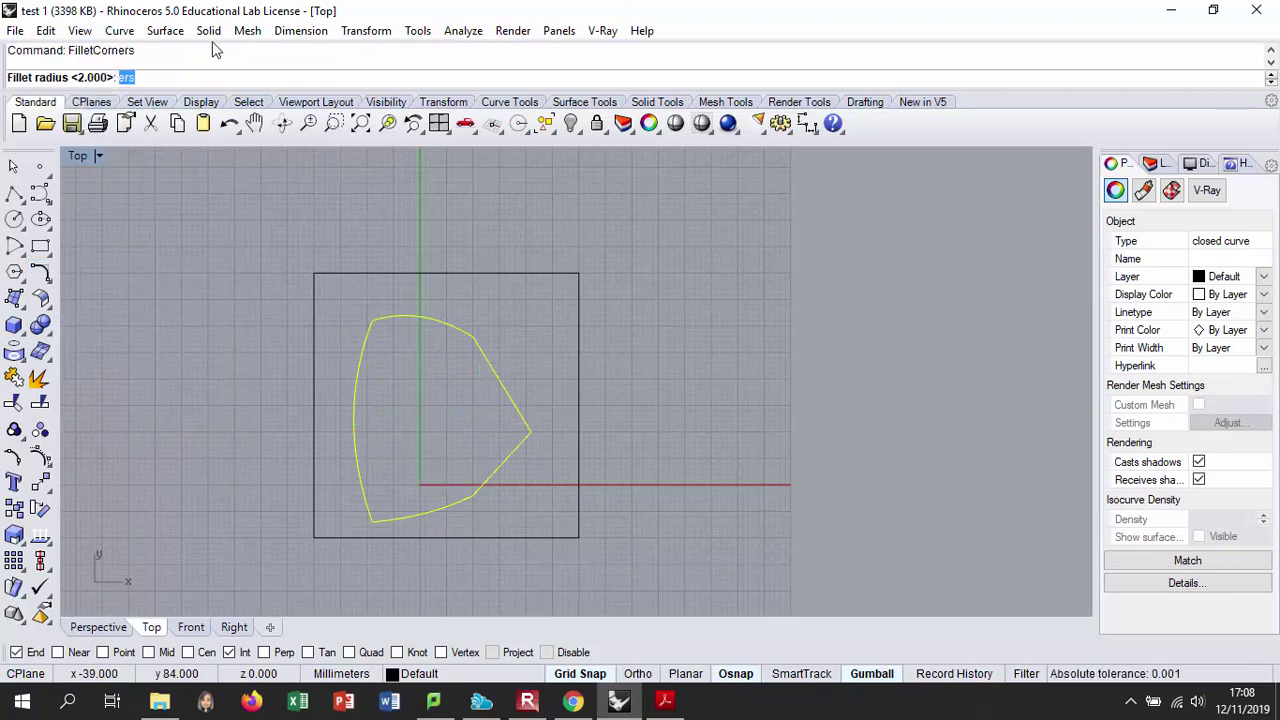
key("Return")
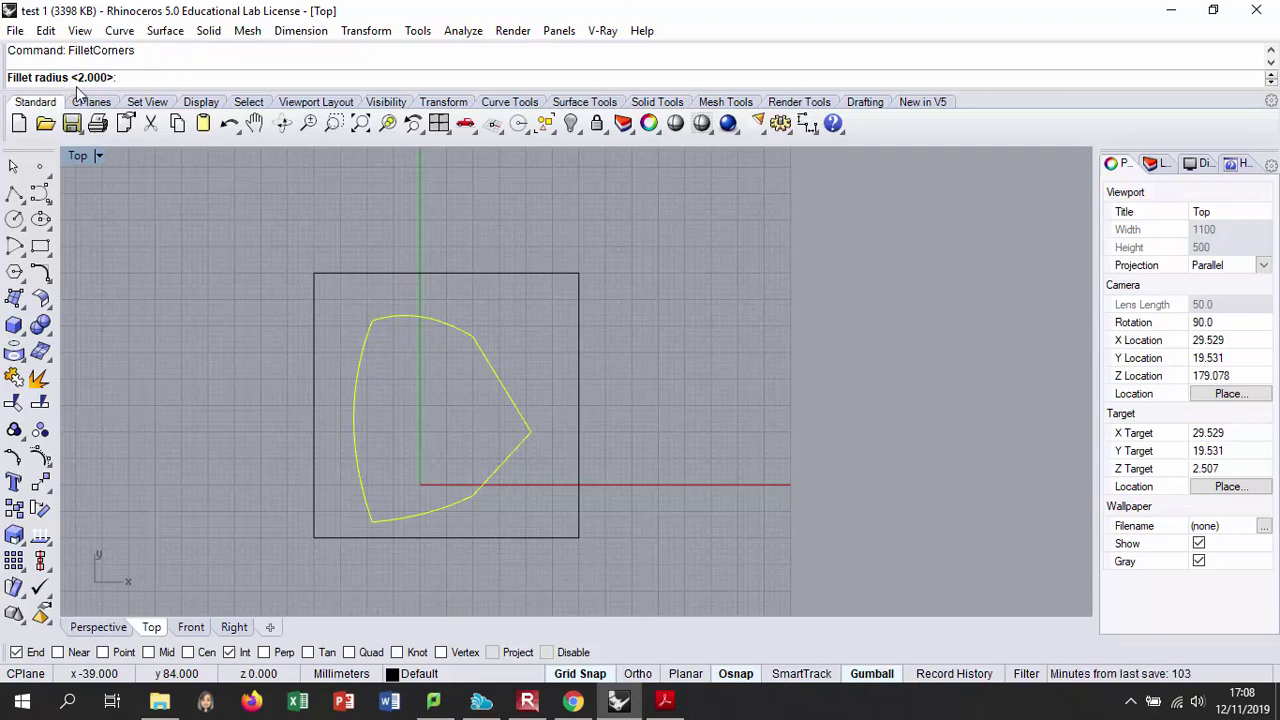
key("Return")
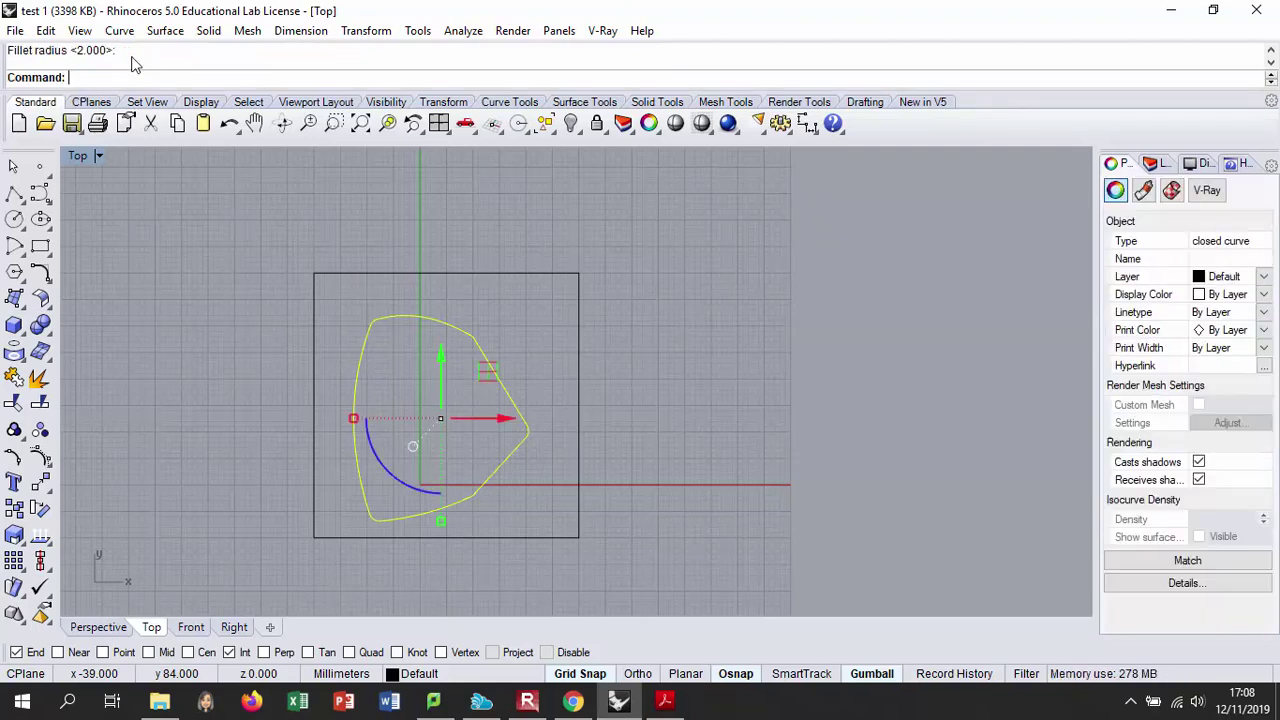
scroll(430, 355, "up", 5)
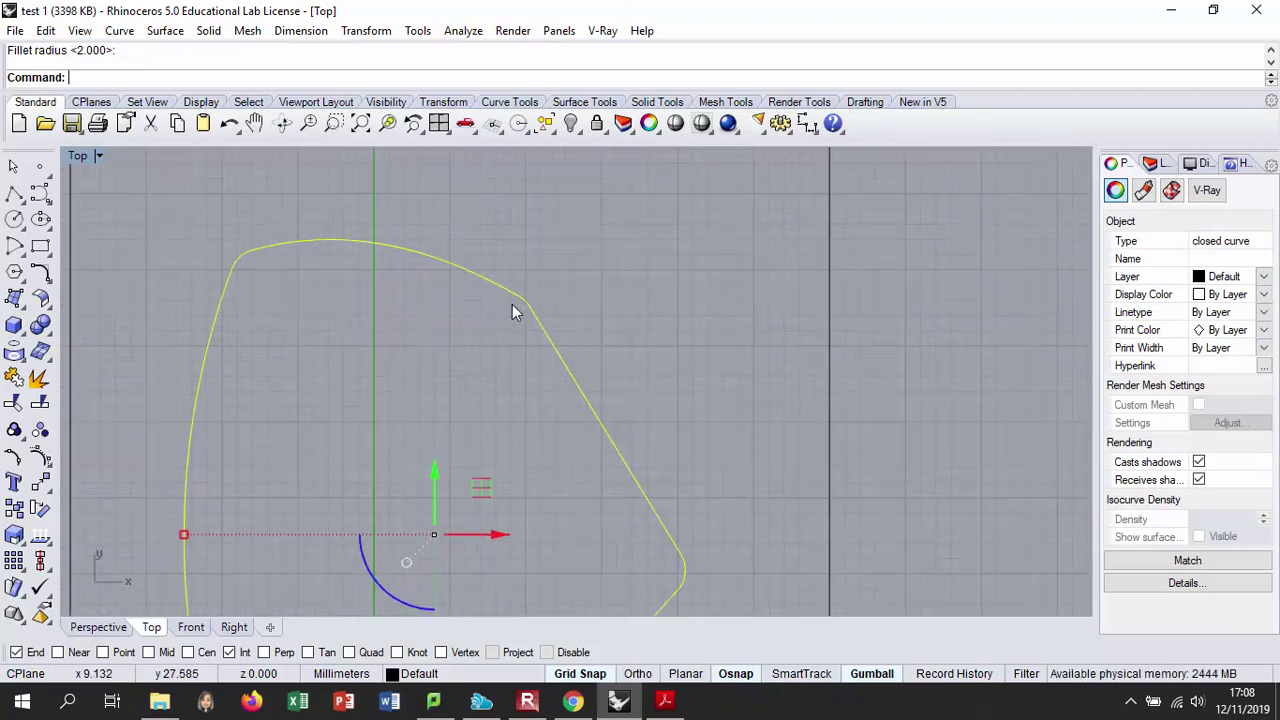
key("Escape")
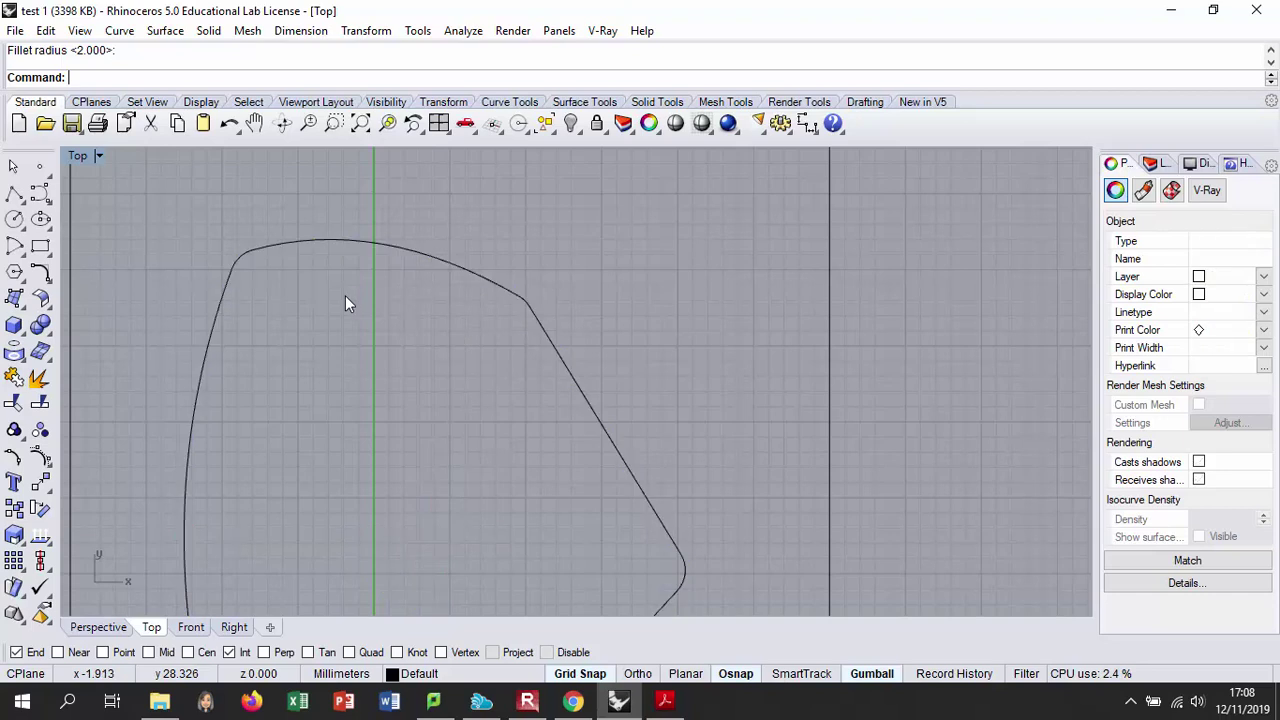
- Undo the corner fillet on the floor-plan outline
key("ctrl+z")
key("Escape")
scroll(467, 250, "down", 4)
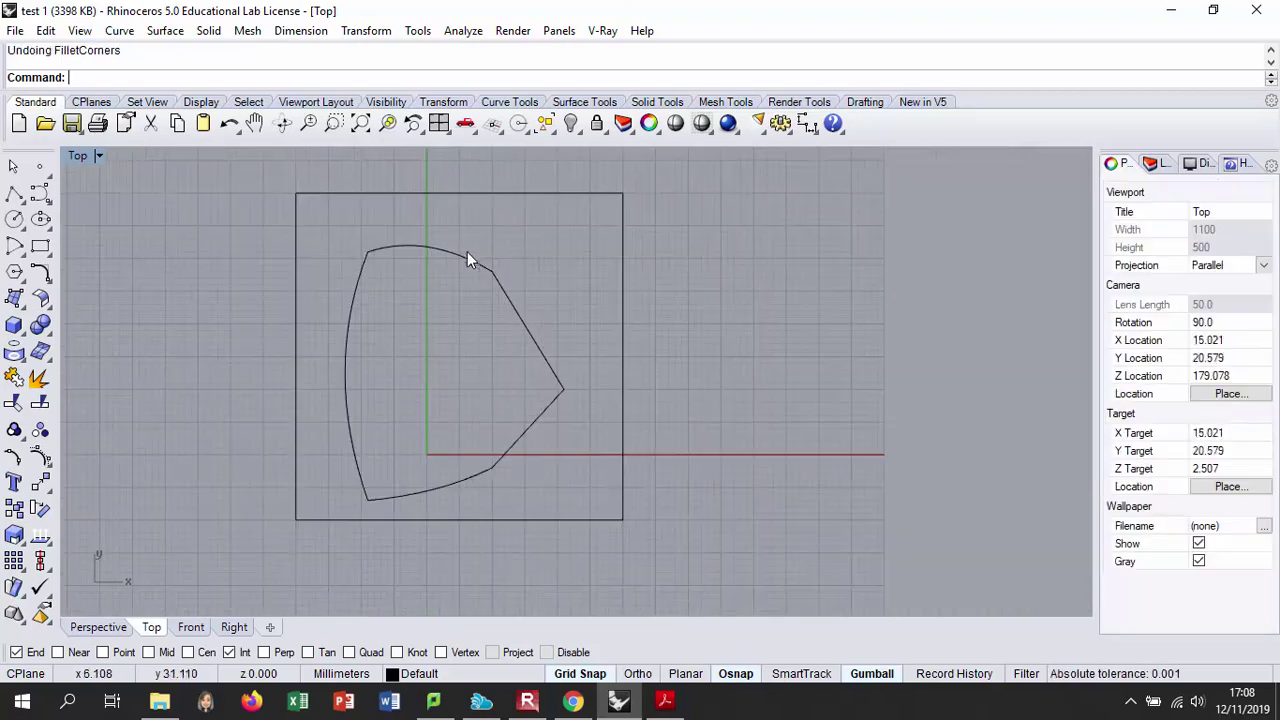
- Duplicate the sharp-cornered outline and move the copy about 80 mm along the positive X axis as a spare
left_click(510, 293)
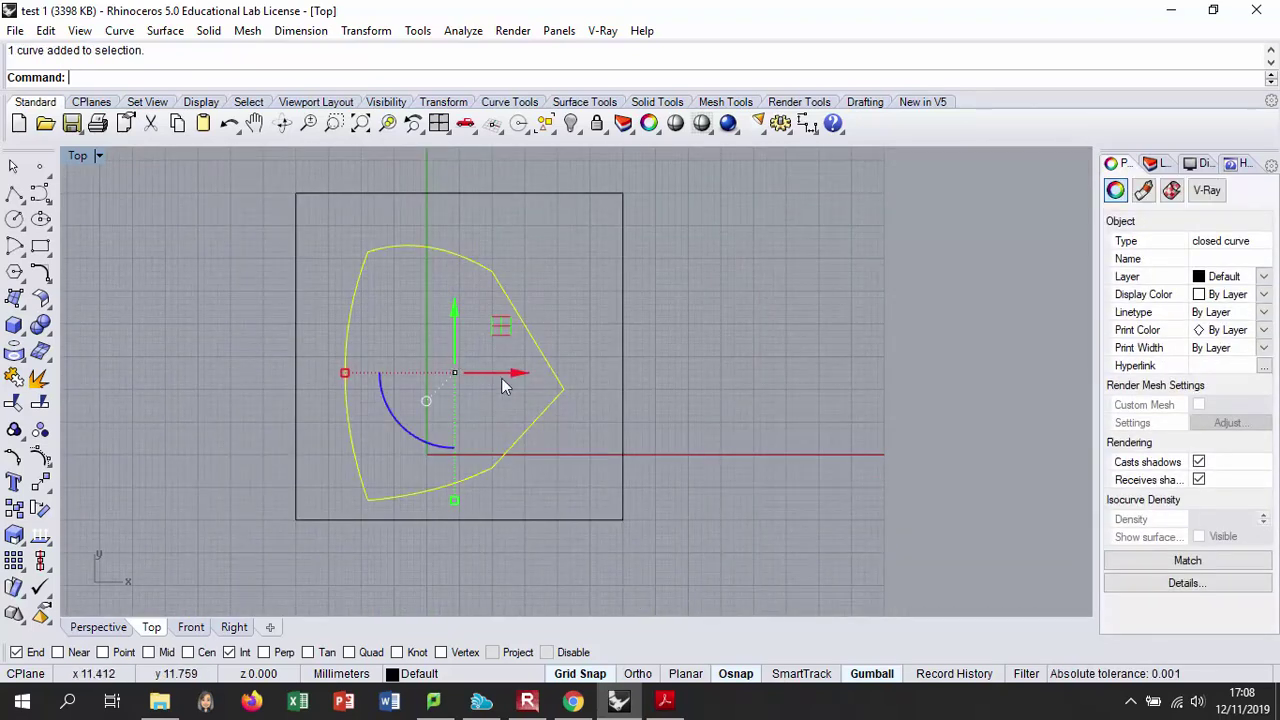
key("ctrl+c")
key("ctrl+v")
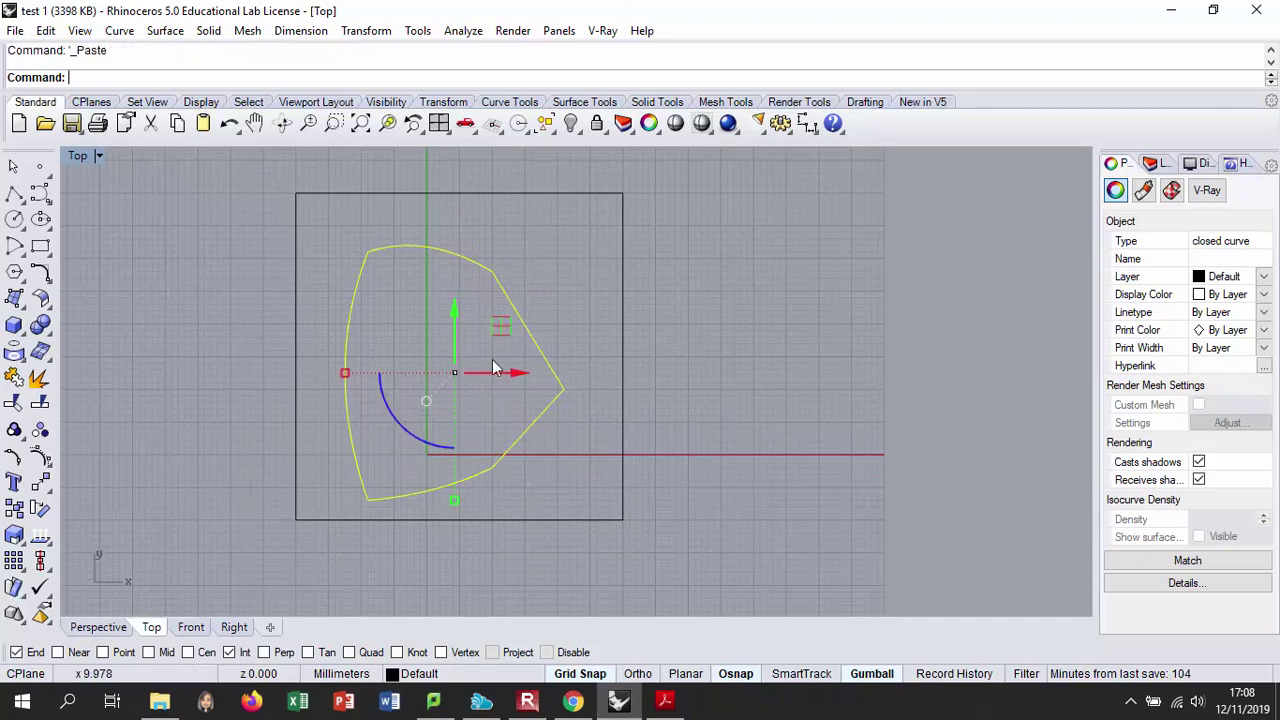
left_click_drag(516, 376, 1036, 411)
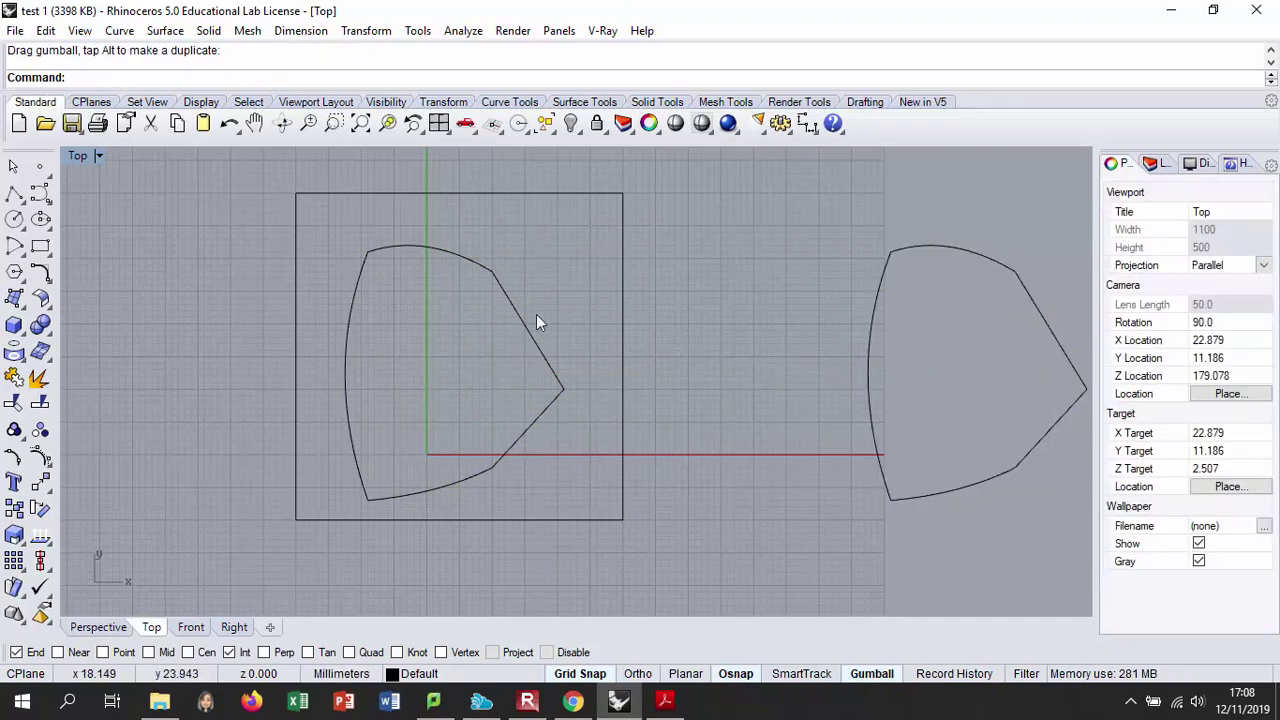
- Round the corners of the original outline inside the square with a fillet radius of 3 mm
left_click(534, 340)
type("fi")
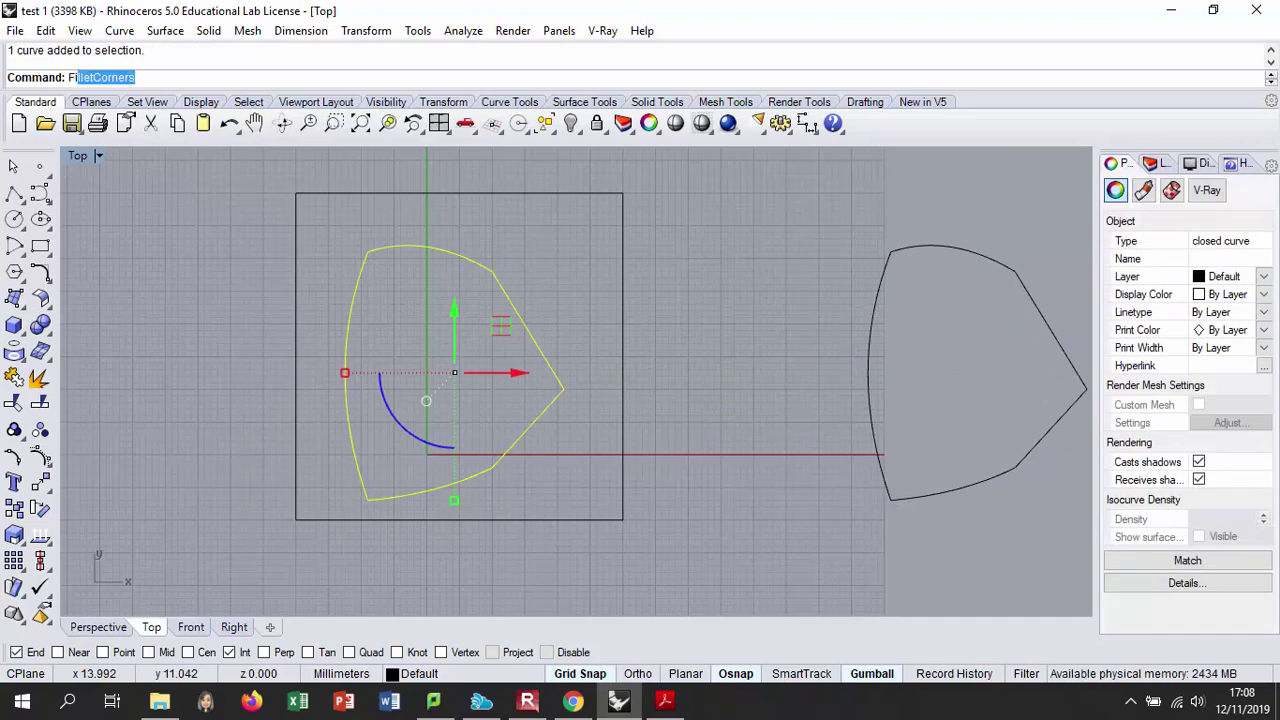
key("Return")
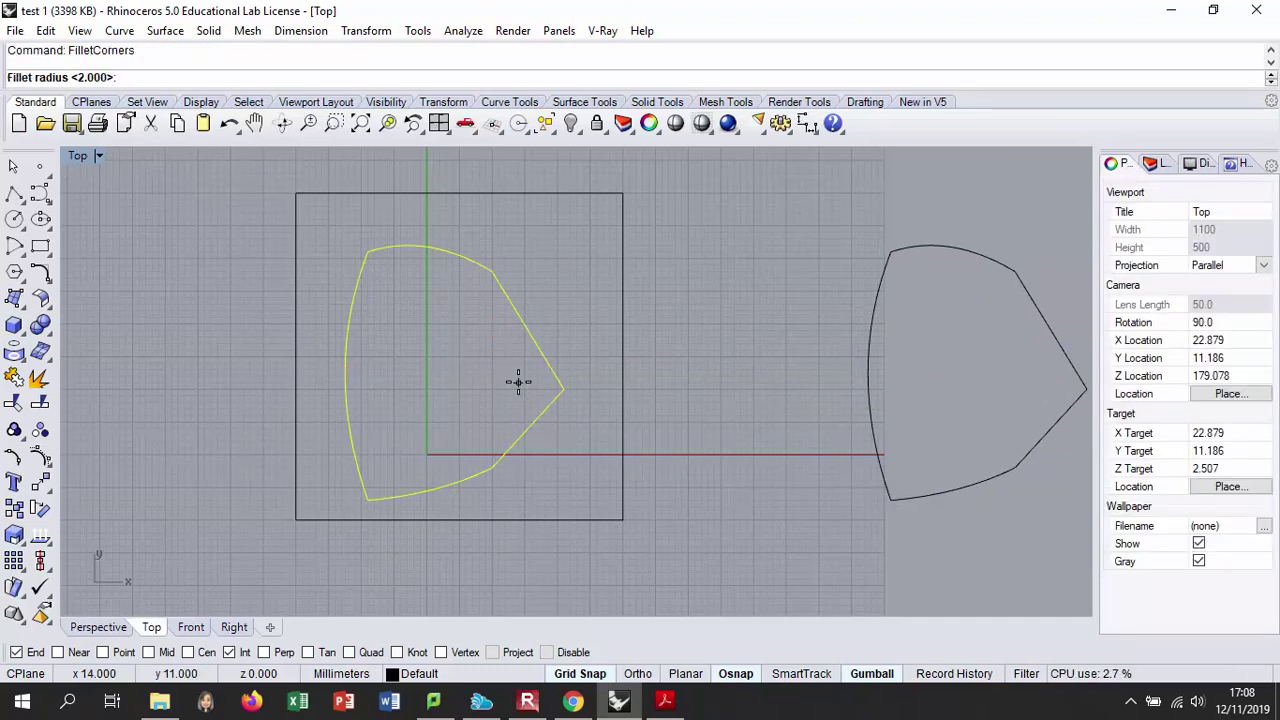
key("Return")
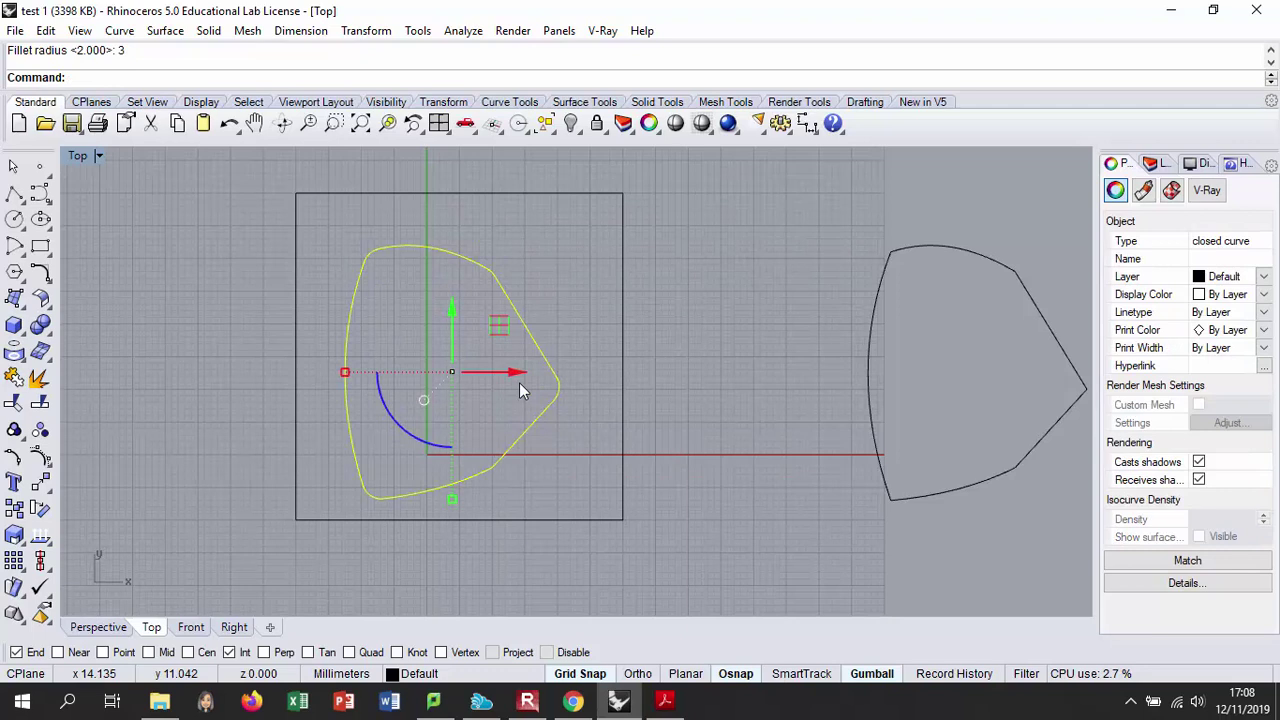
key("Return")
key("Escape")
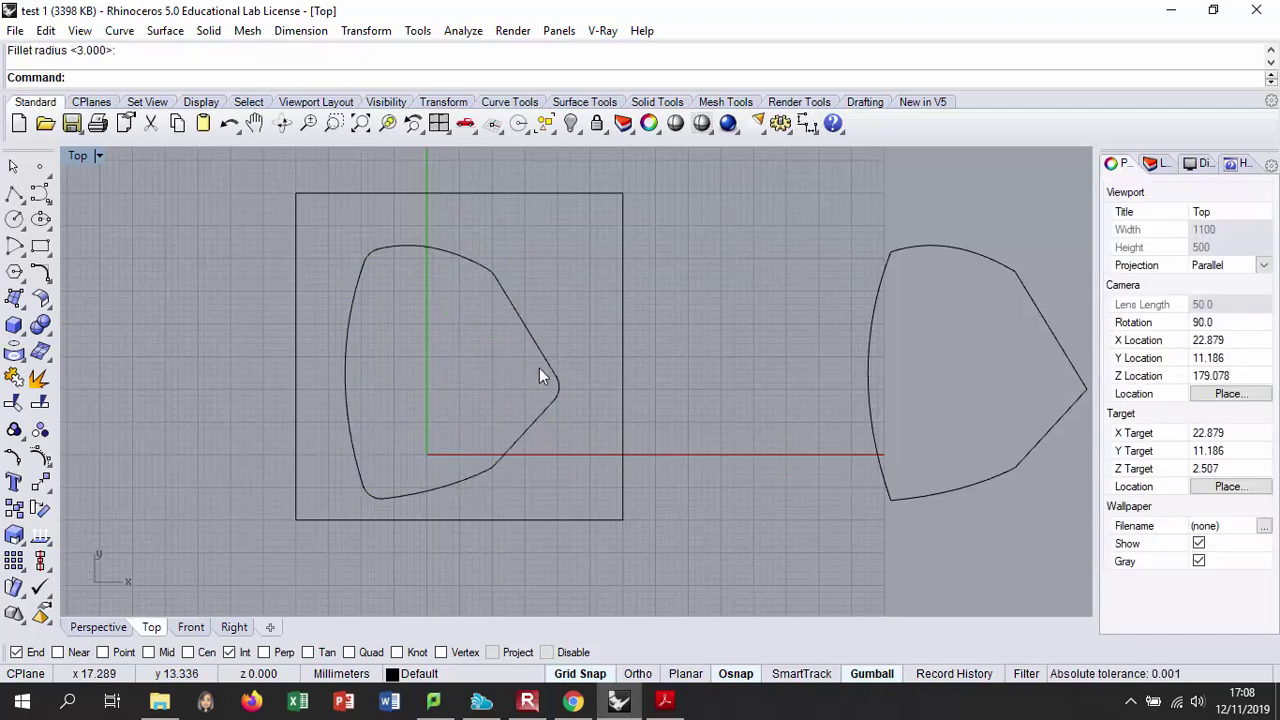
- Switch to a maximized Perspective view framed on the square and the floor-plan outlines
scroll(541, 368, "down", 2)
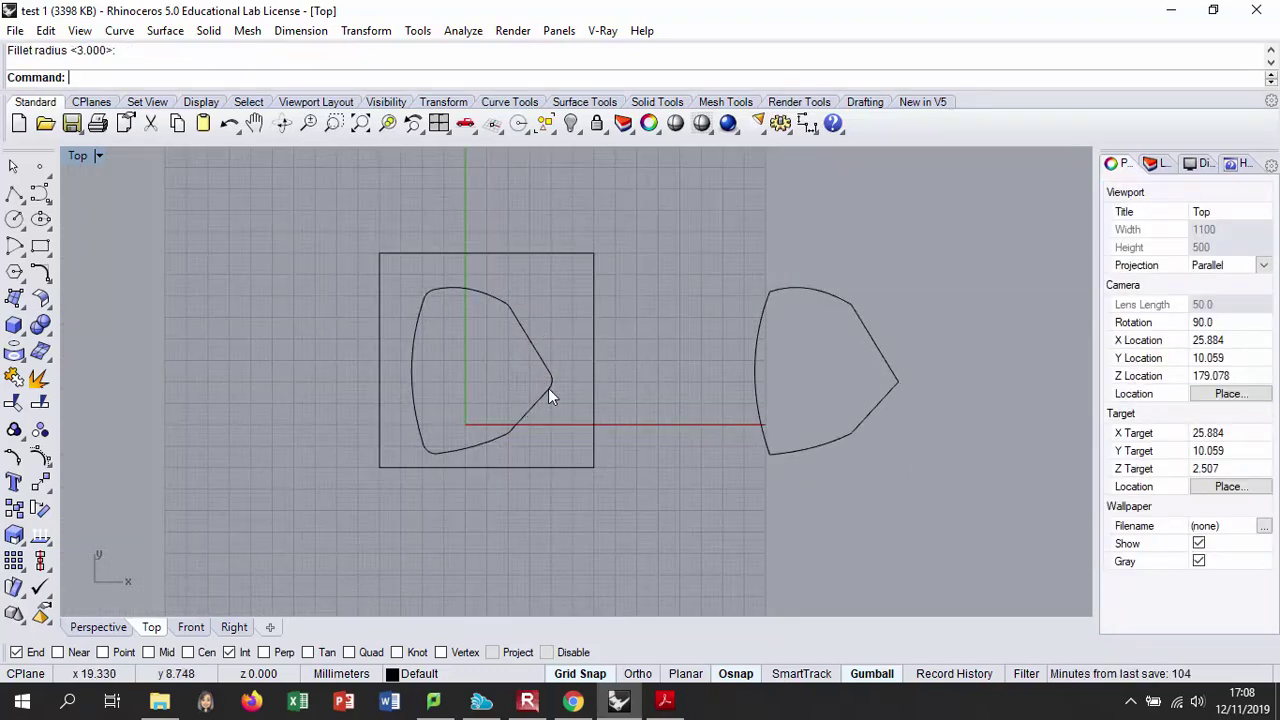
double_click(76, 154)
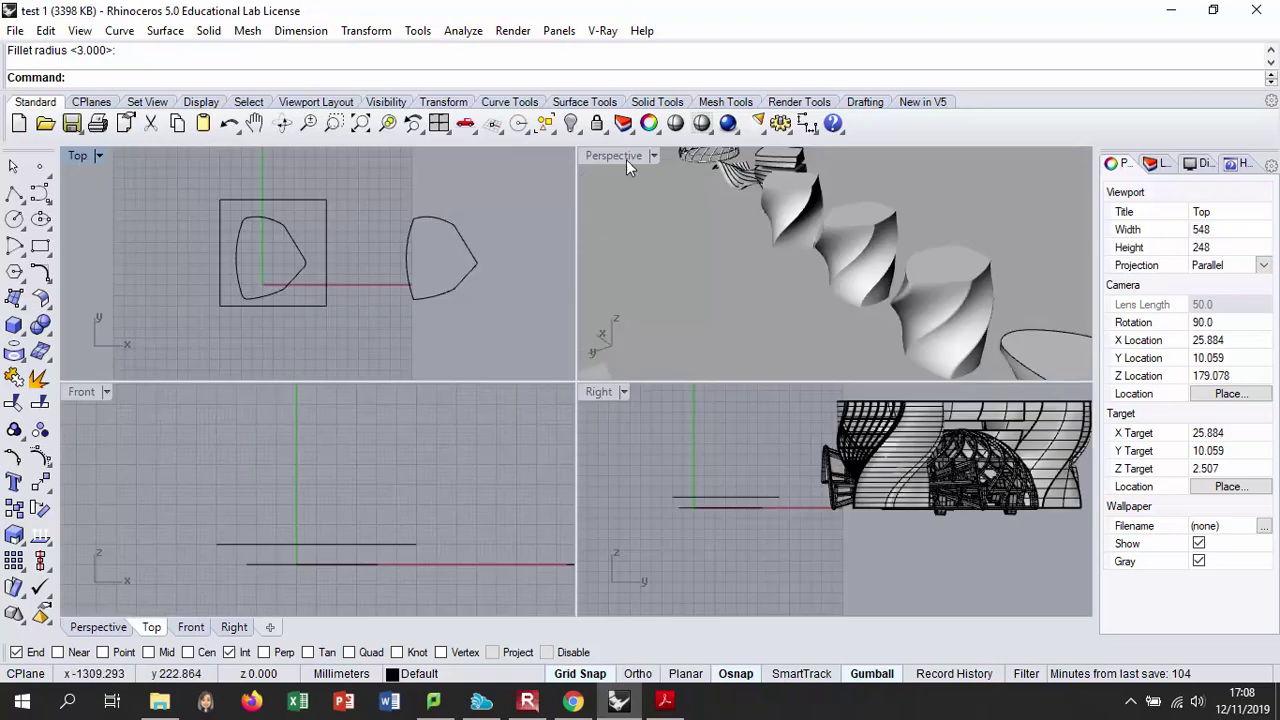
double_click(622, 156)
scroll(735, 453, "down", 5)
scroll(735, 453, "up", 8)
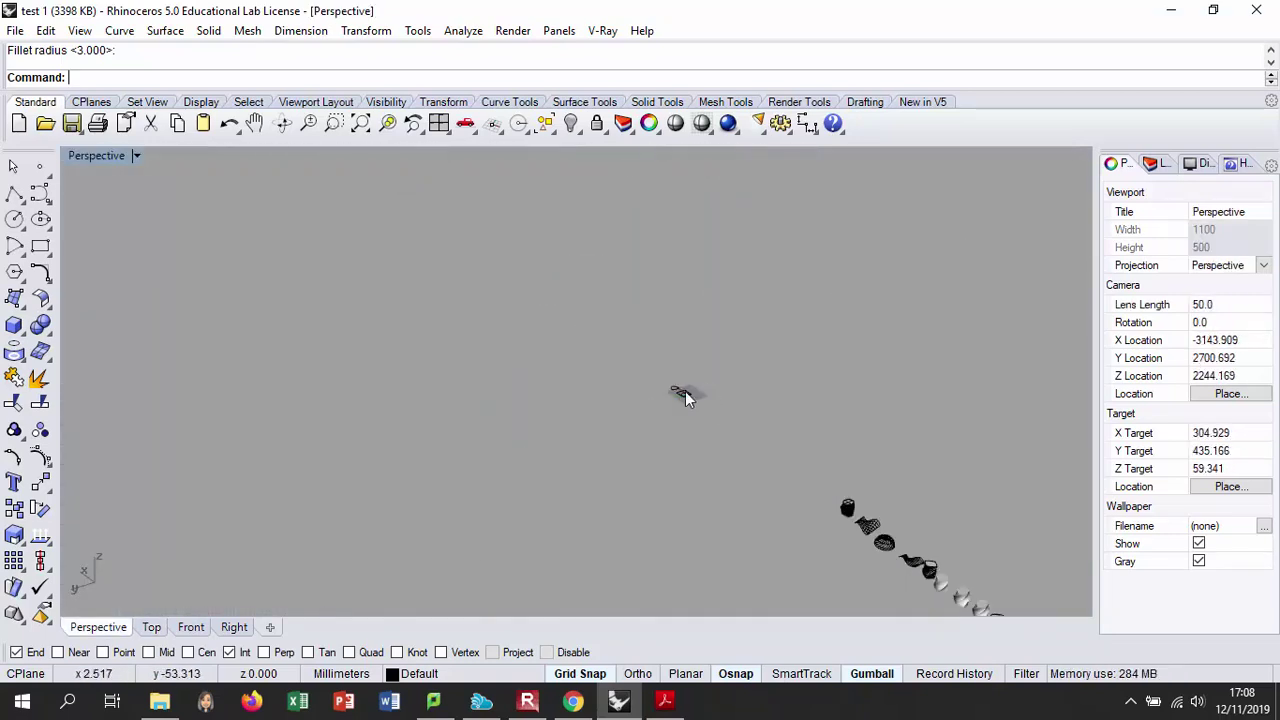
scroll(822, 403, "up", 5)
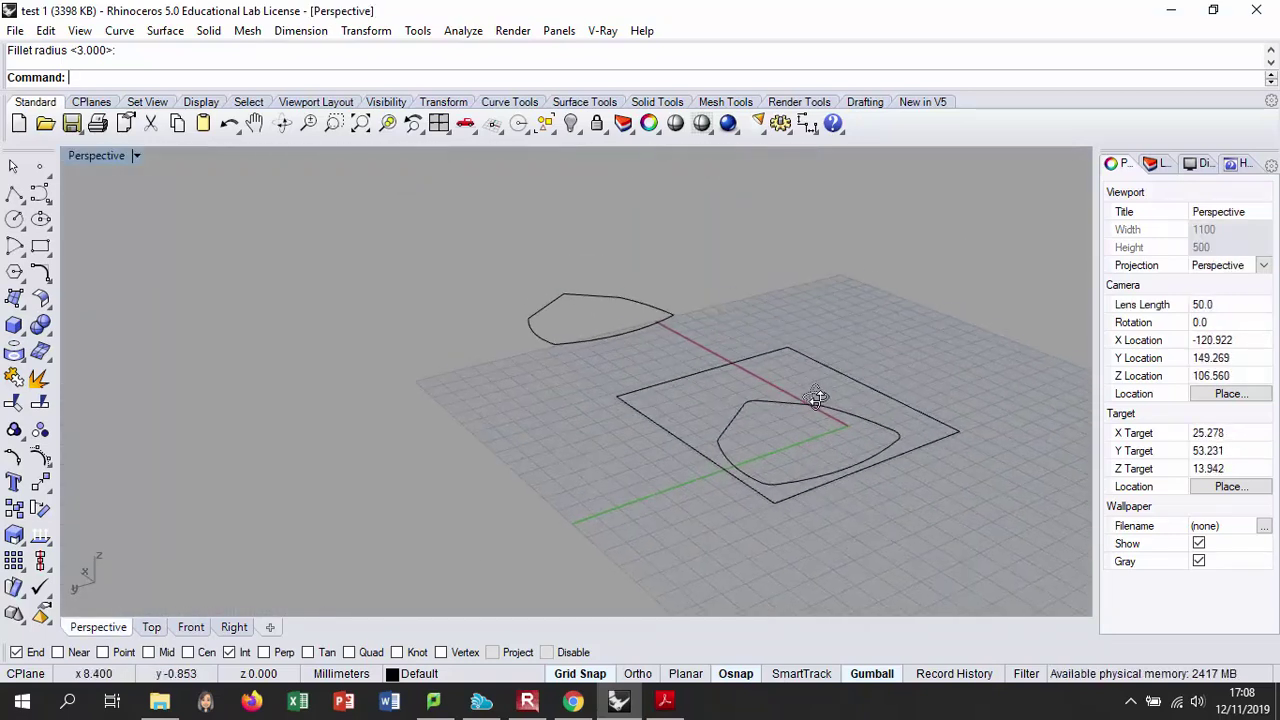
right_click_drag(822, 403, 784, 483)
scroll(804, 494, "down", 8)
scroll(804, 494, "up", 2)
- Duplicate the filleted outline inside the square and raise the copy straight up along Z
left_click(782, 414)
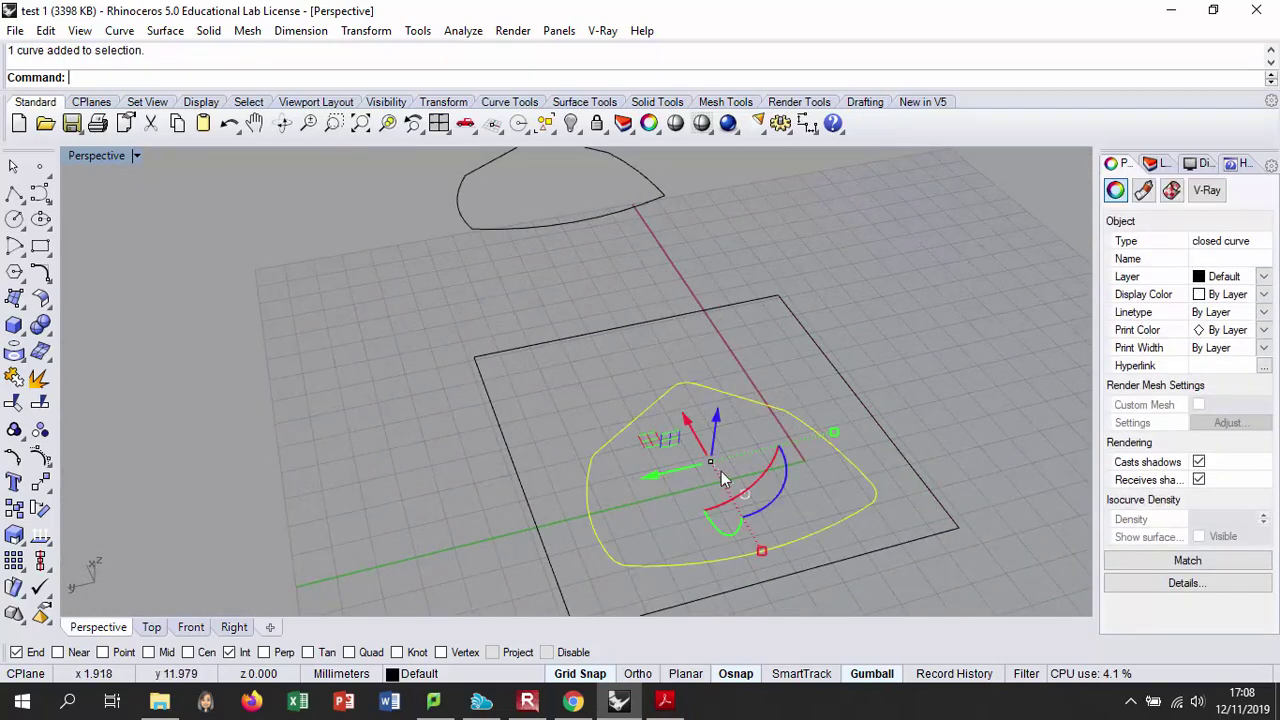
key("ctrl+c")
key("ctrl+v")
right_click_drag(721, 471, 727, 412)
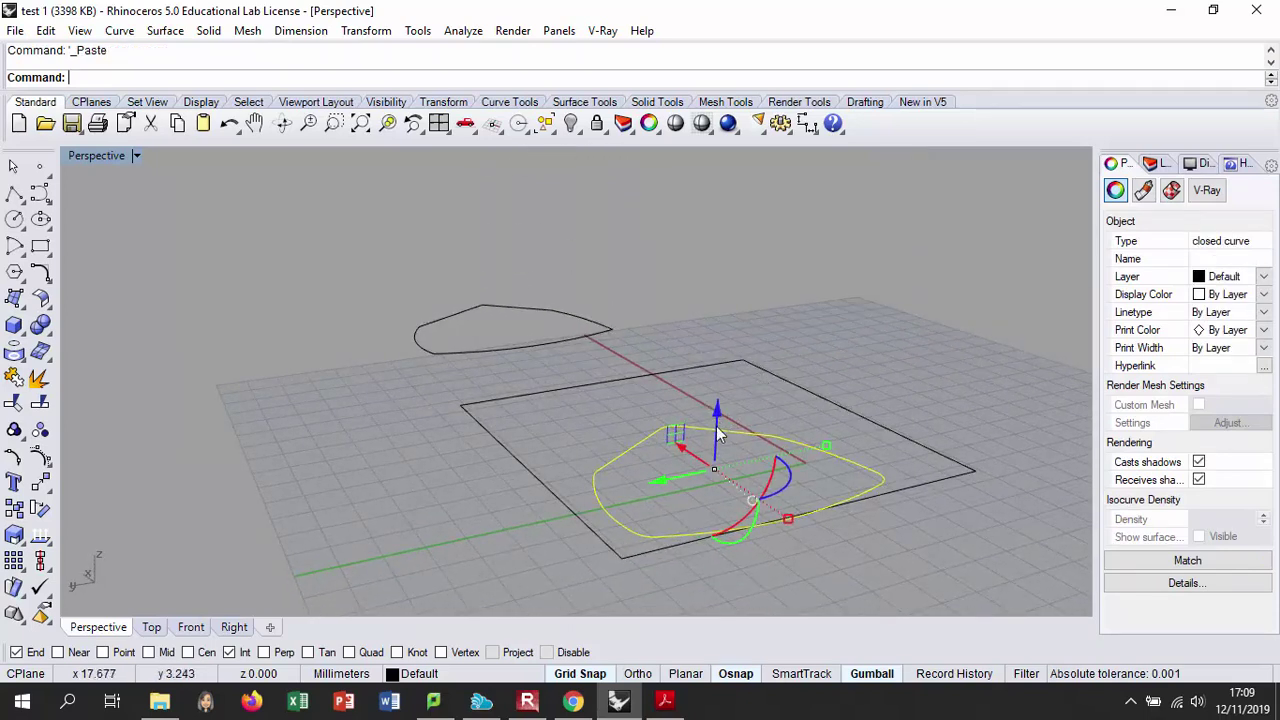
left_click(721, 425)
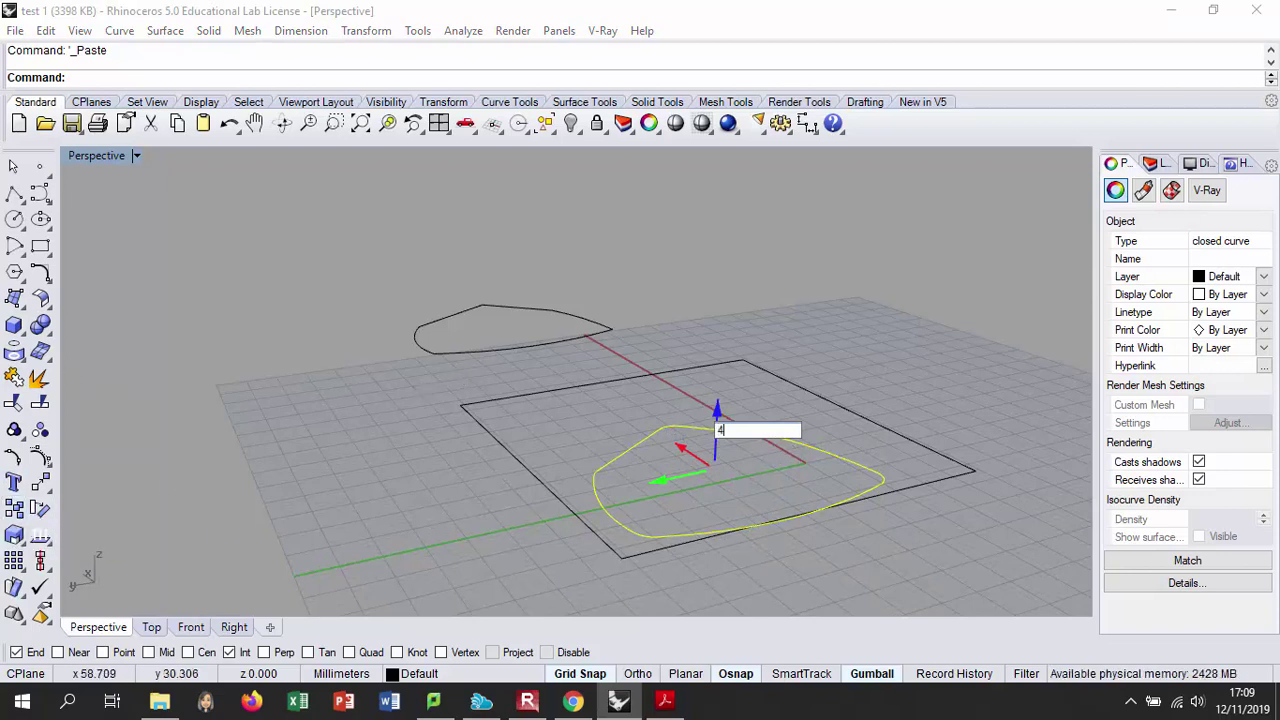
key("Return")
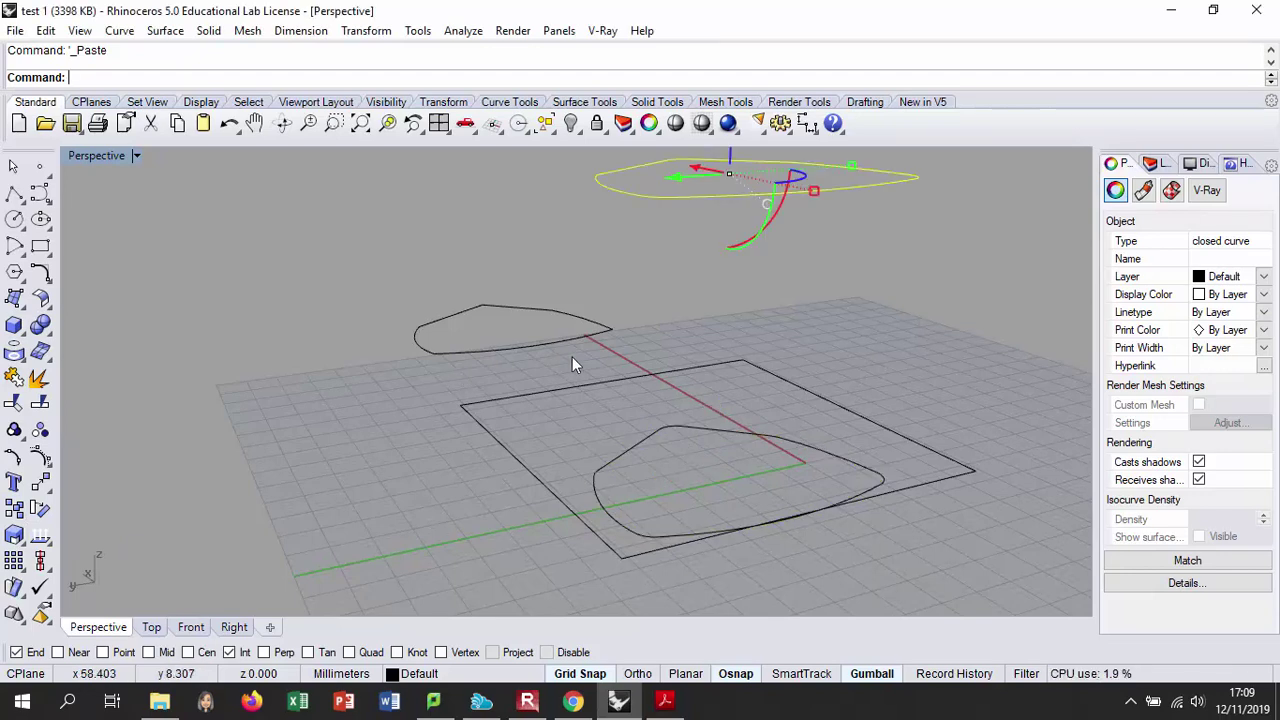
- Create 10 tween curves between the raised outline and the base outline, with the match method set to None
left_click(741, 350)
mouse_move(741, 350)
right_mouse_down()
mouse_move(731, 423)
mouse_move(723, 397)
mouse_move(694, 394)
mouse_move(741, 360)
right_mouse_up()
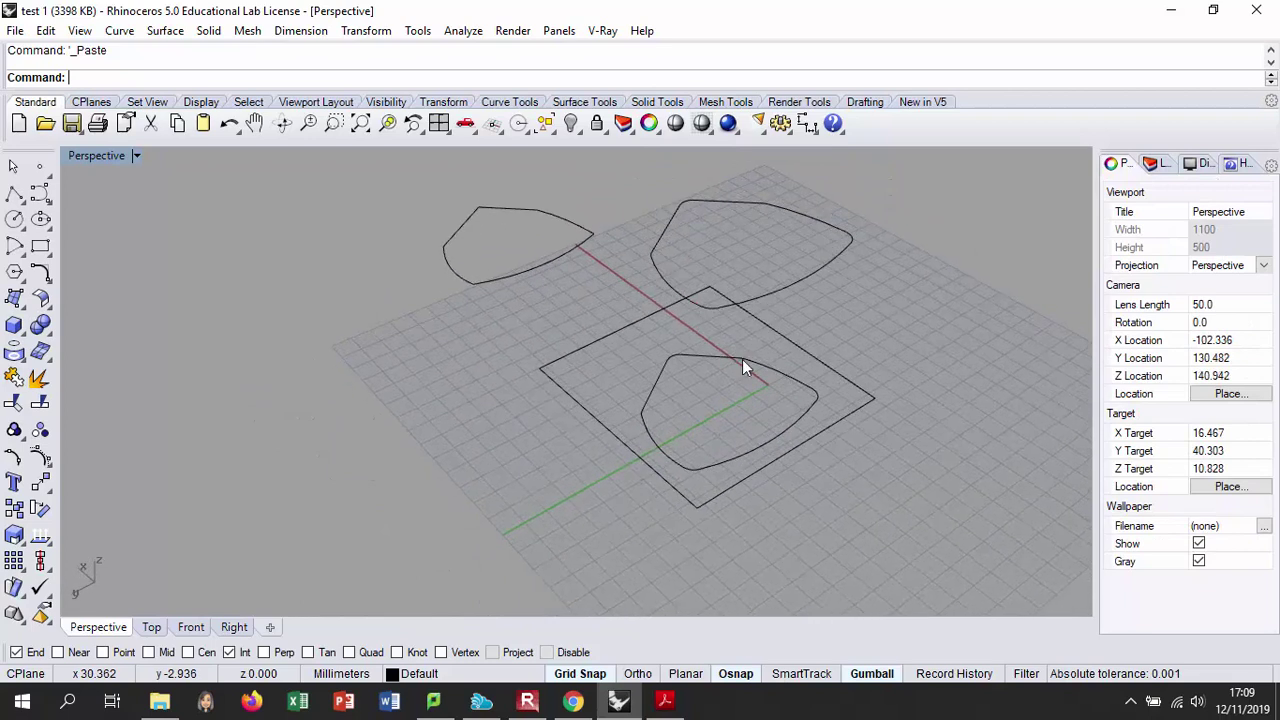
left_click(828, 258)
right_click_drag(868, 292, 824, 293)
left_click(857, 271)
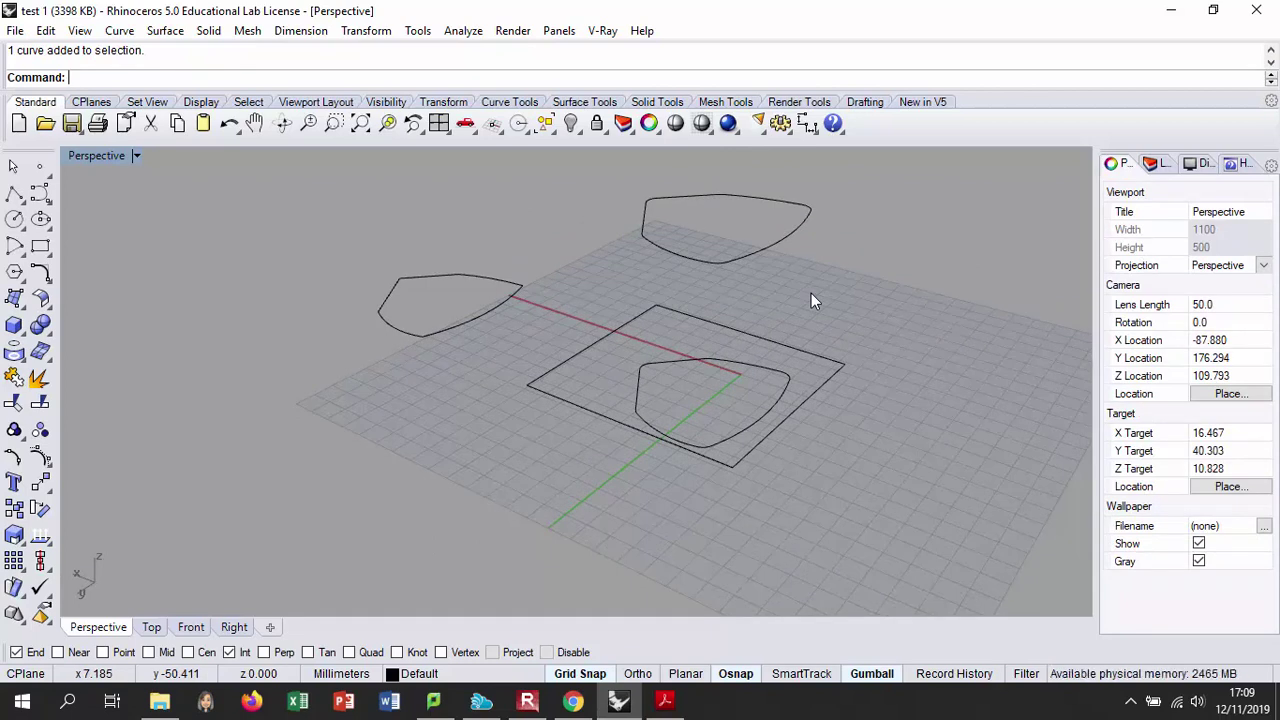
right_click_drag(810, 306, 787, 270)
left_click(780, 247)
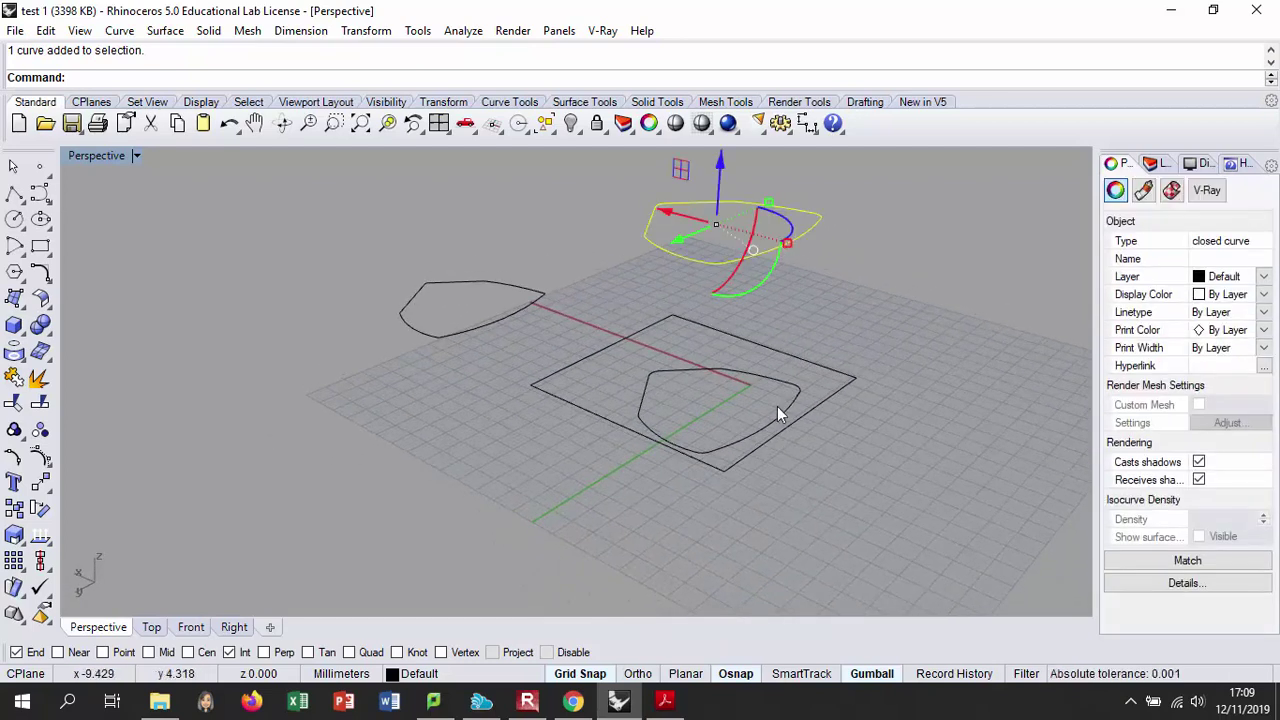
left_click(782, 380, "shift")
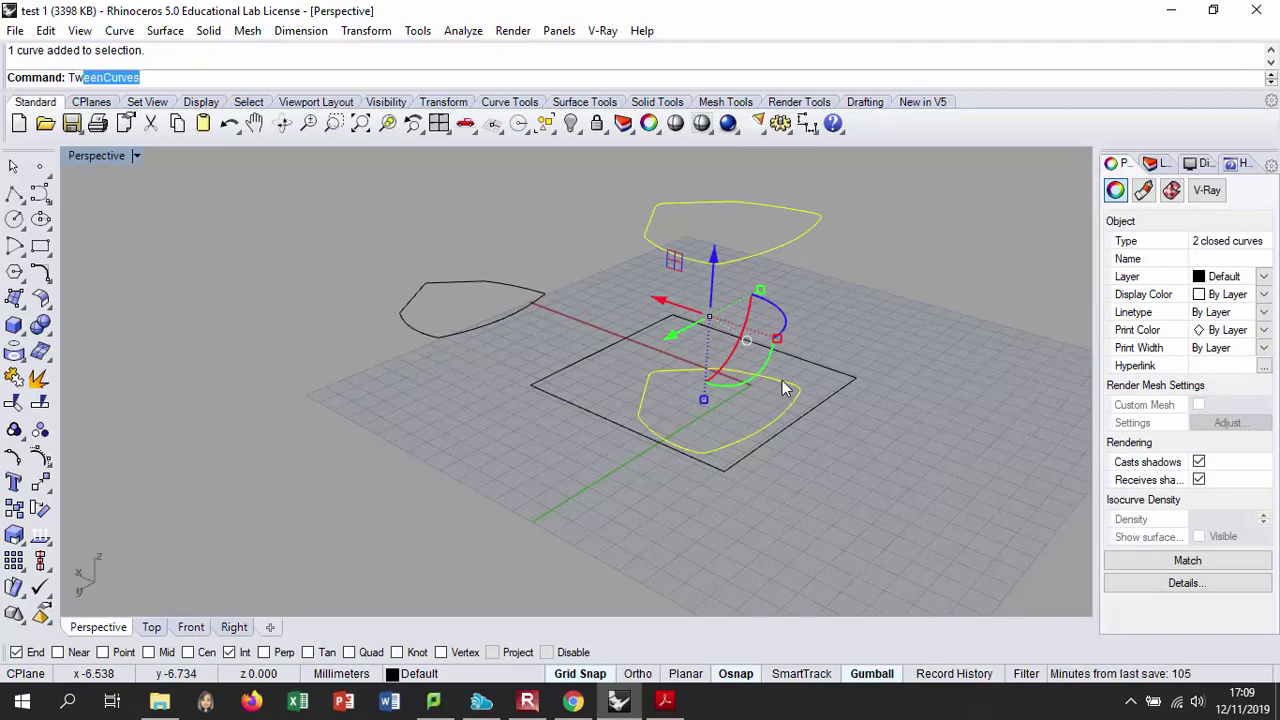
key("Return")
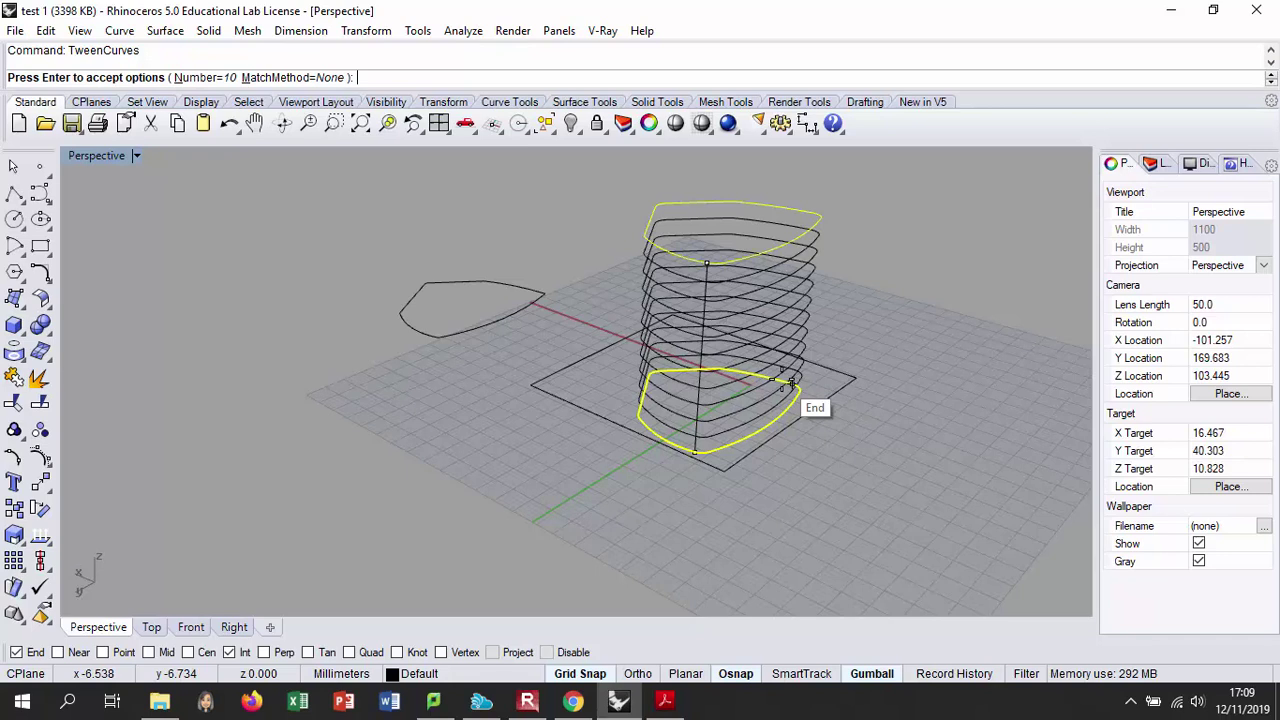
key("Return")
right_click_drag(790, 383, 699, 318)
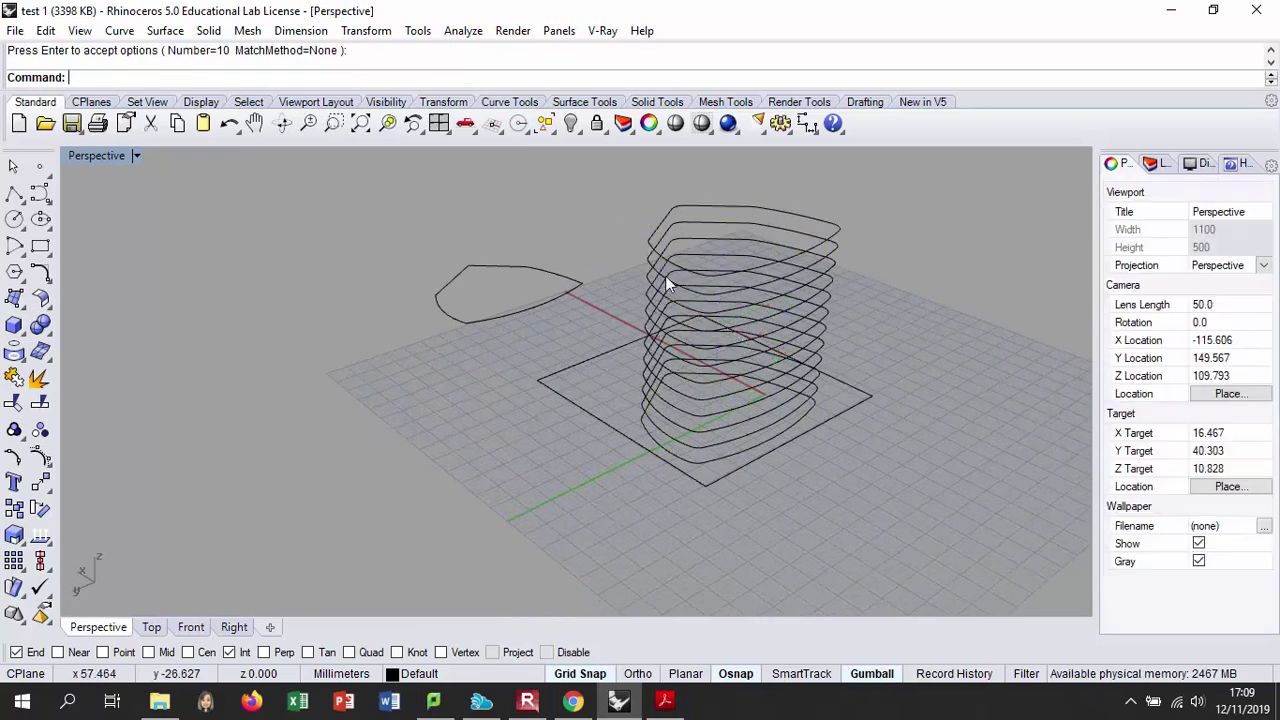
left_click_drag(800, 490, 860, 500)
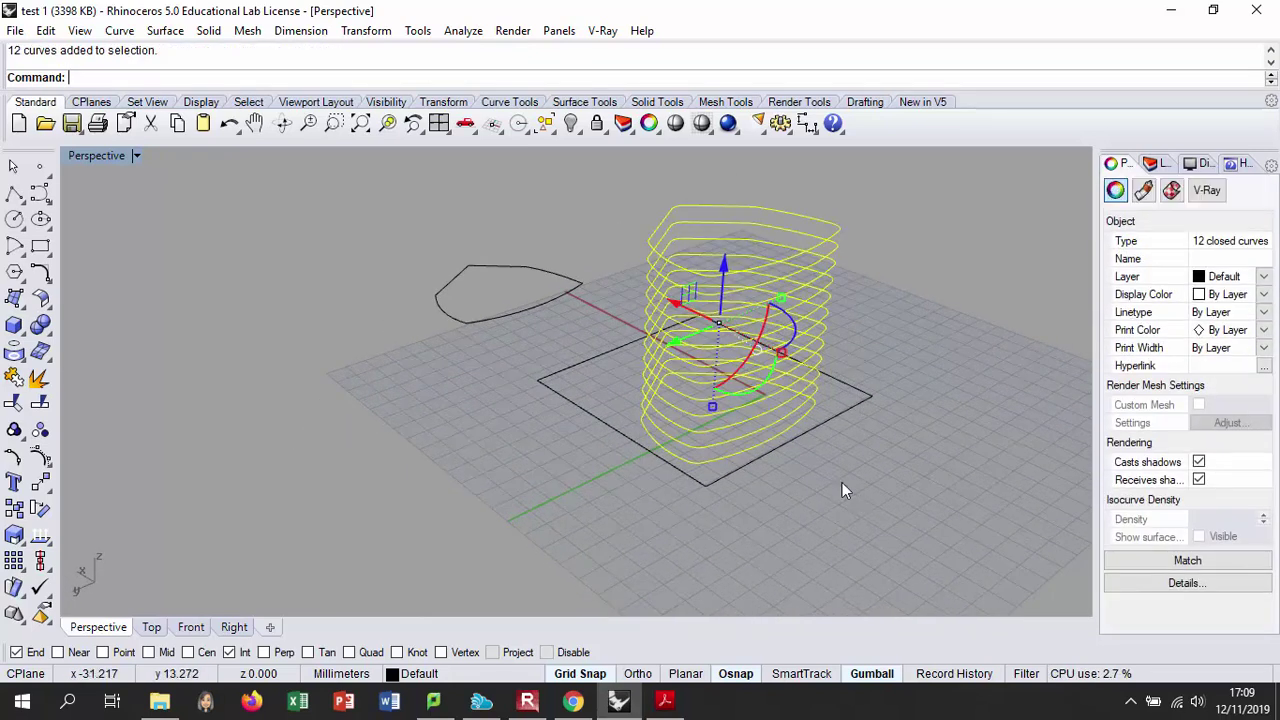
left_click(28, 599)
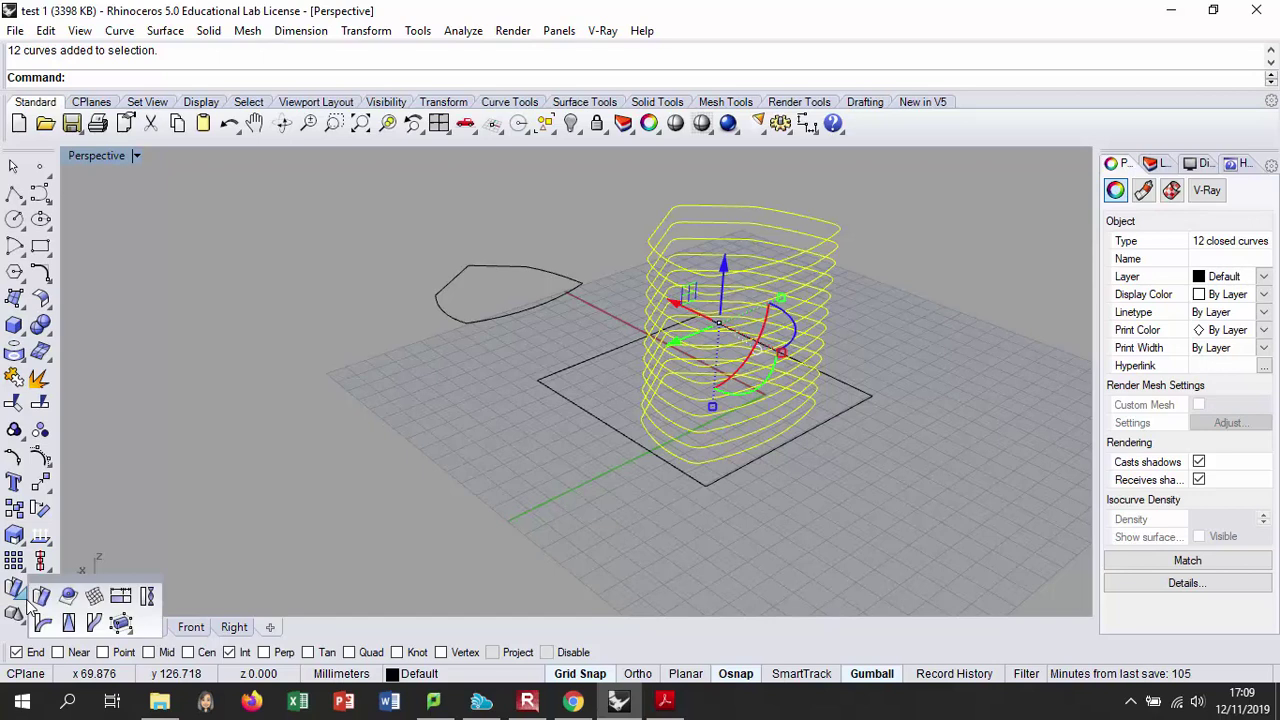
left_click(147, 596)
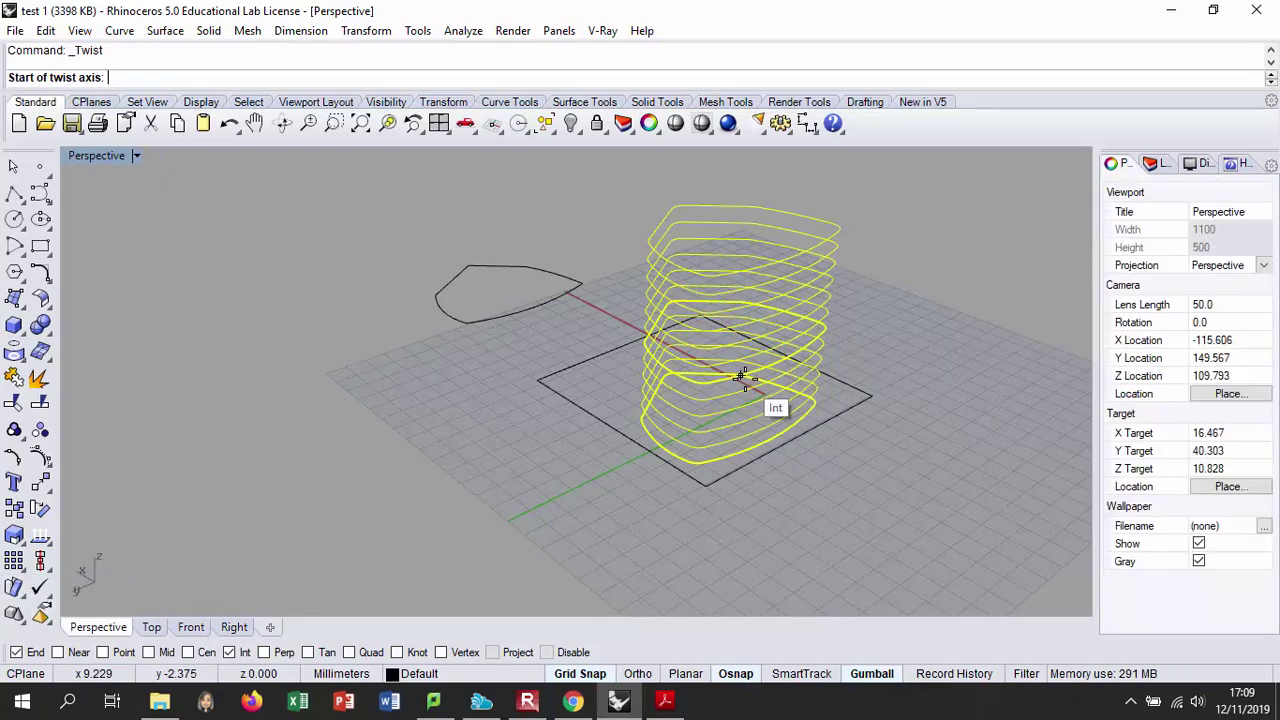
key("Escape")
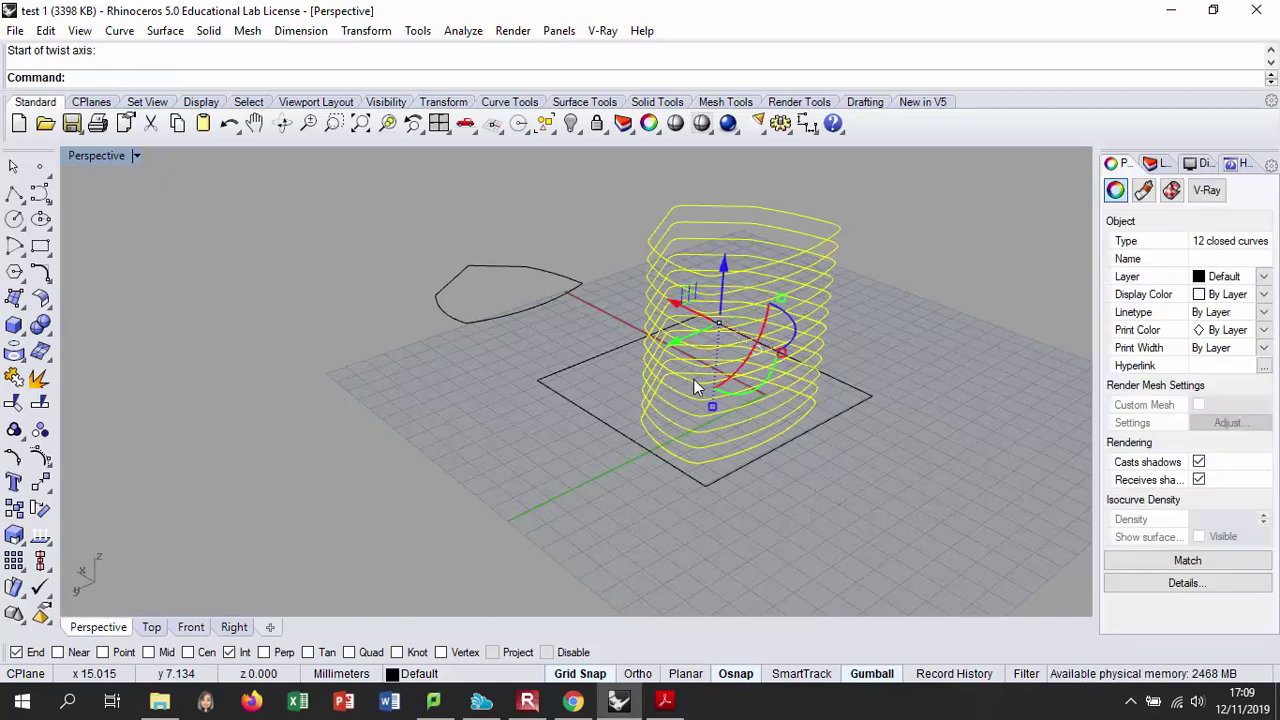
- Abandon the pending twist and align the 12 stacked outlines concentrically on the origin in the Top view
key("Escape")
left_click_drag(631, 180, 852, 503)
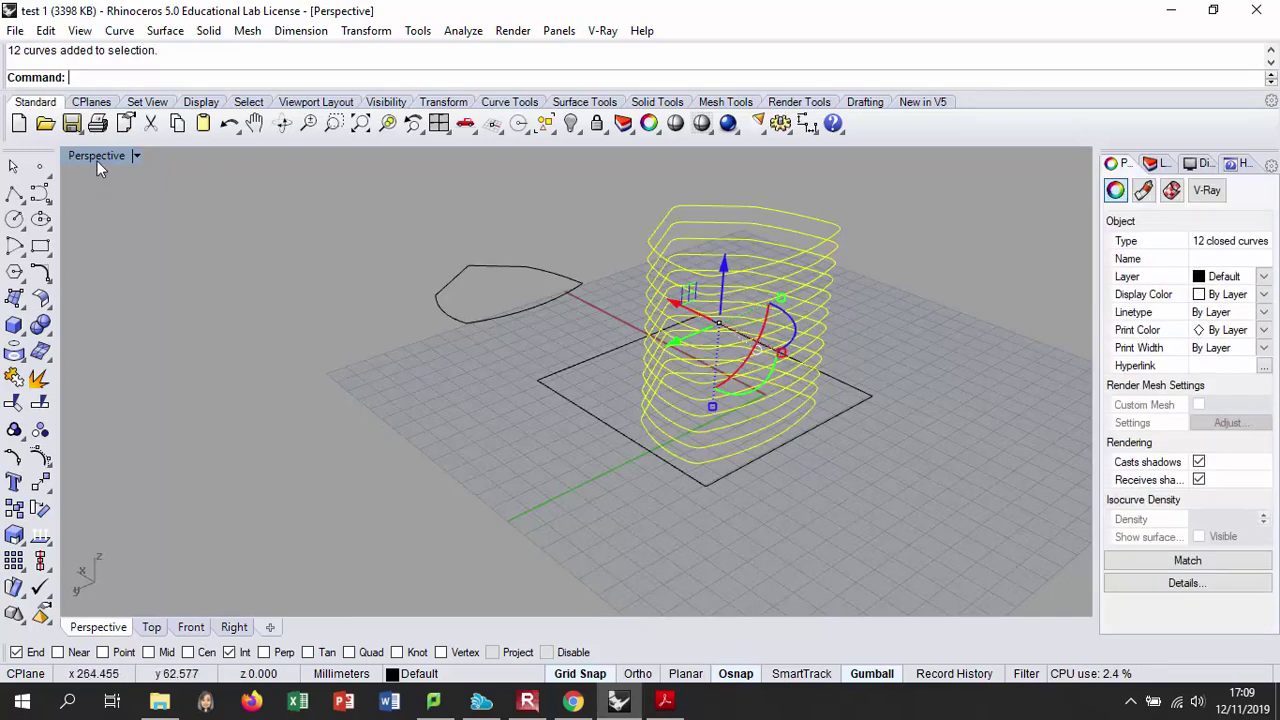
double_click(97, 161)
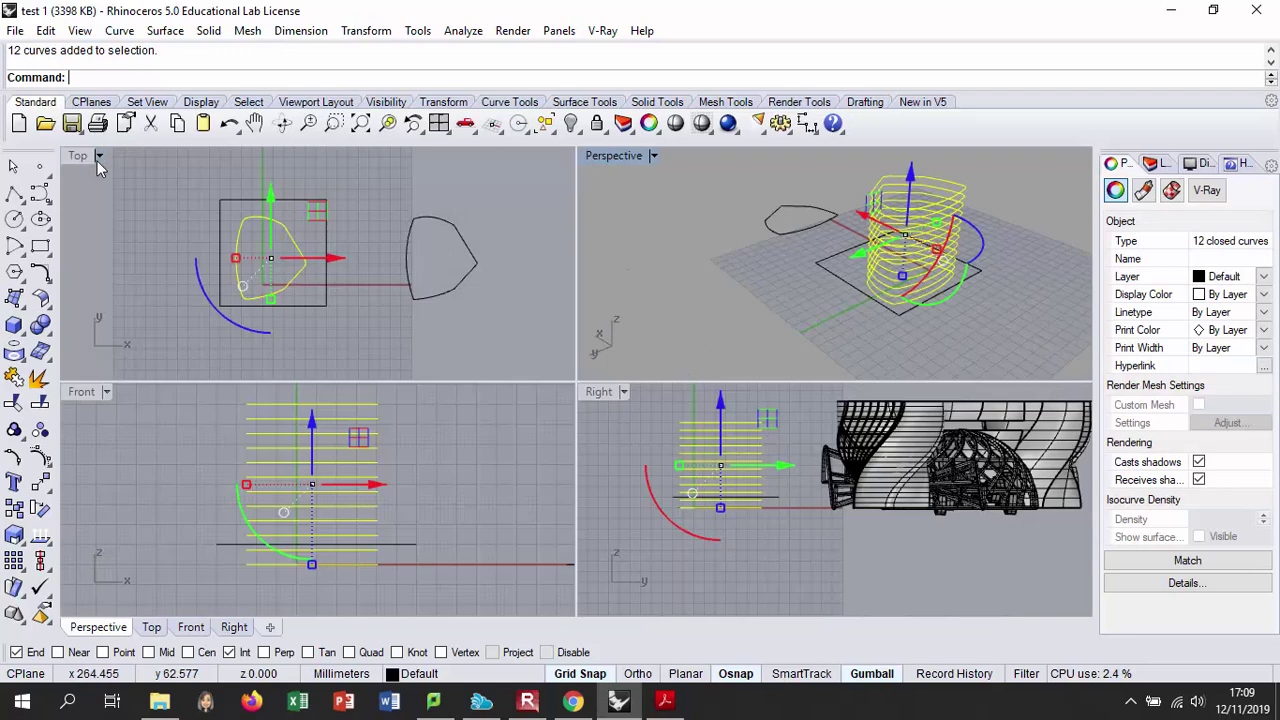
left_click(45, 571)
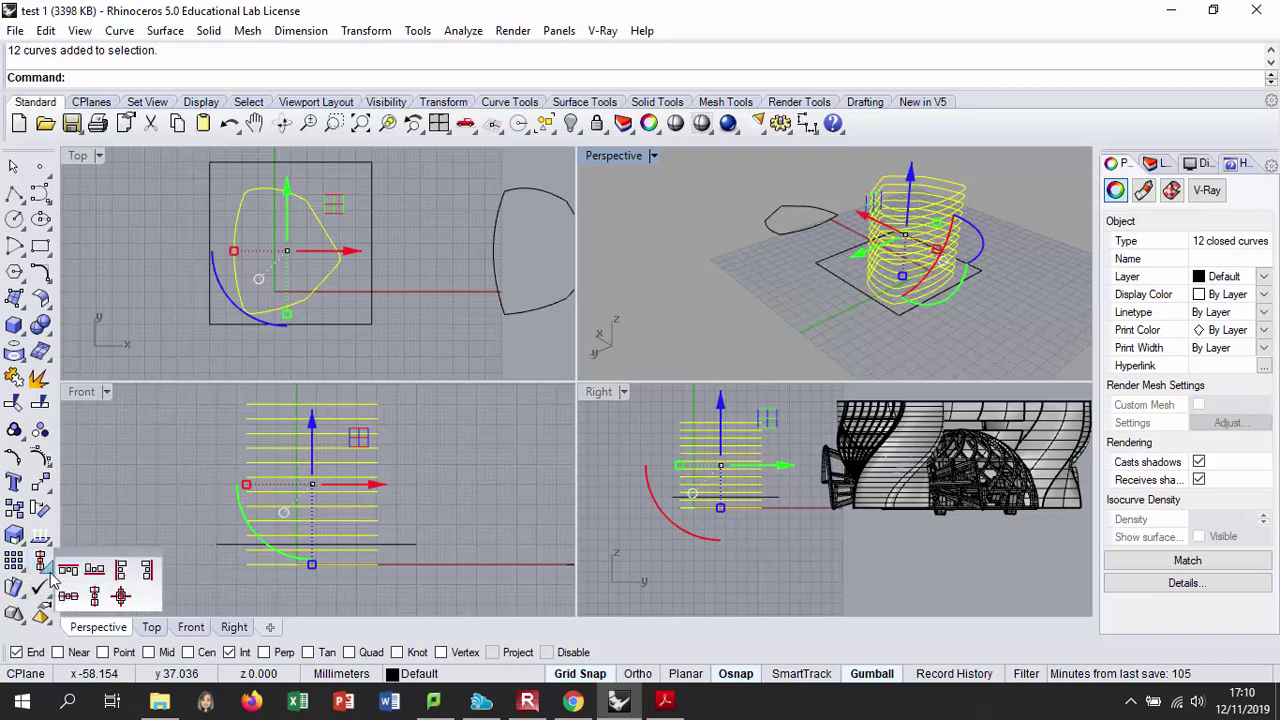
left_click(121, 597)
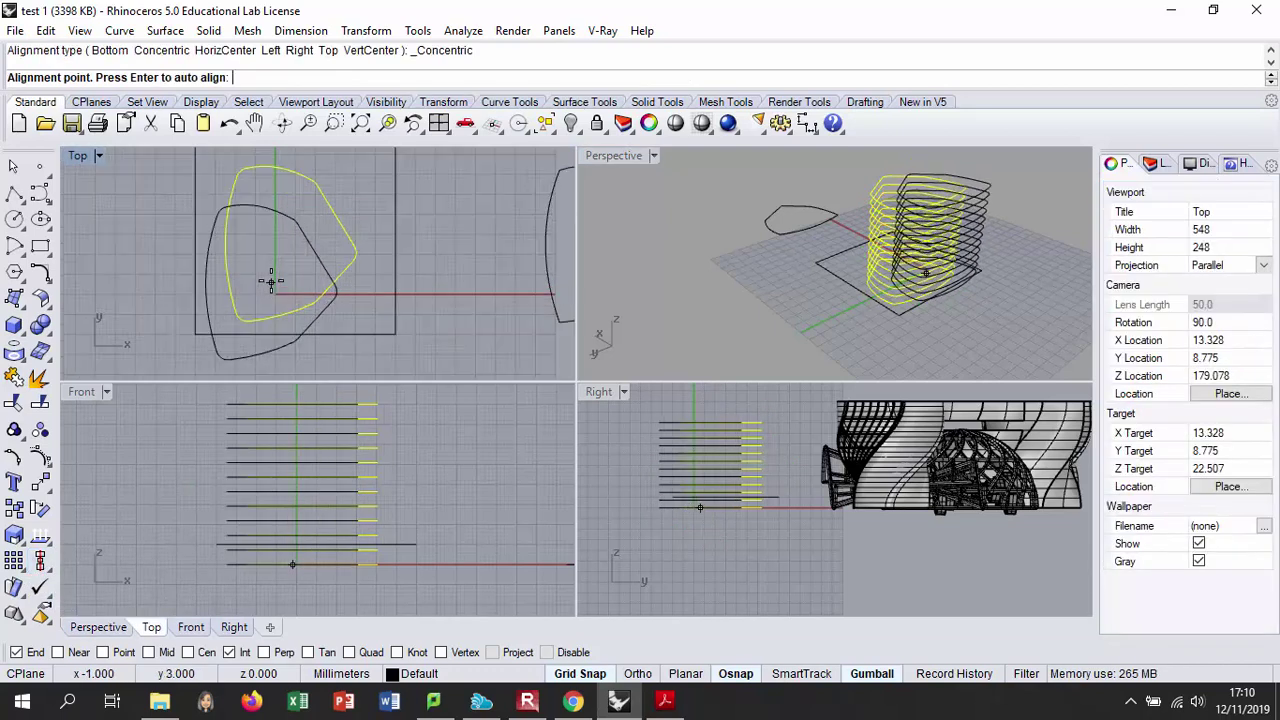
scroll(290, 285, "up", 3)
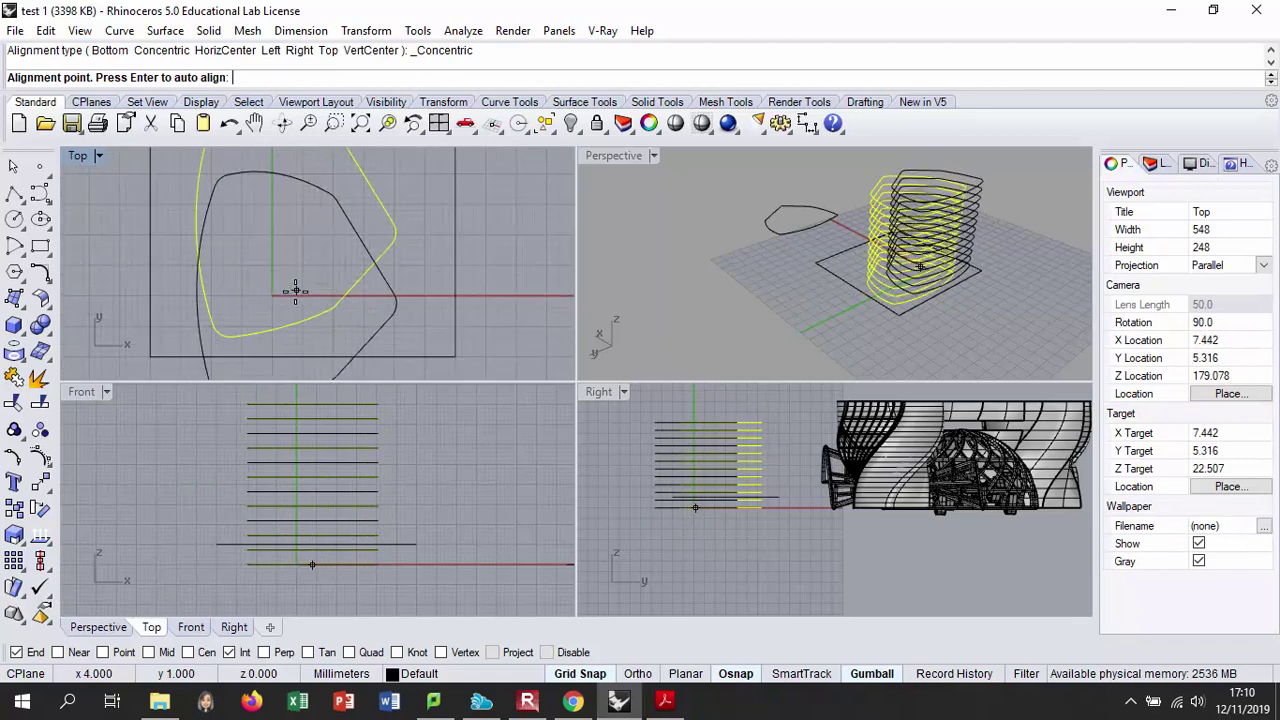
scroll(270, 296, "up", 3)
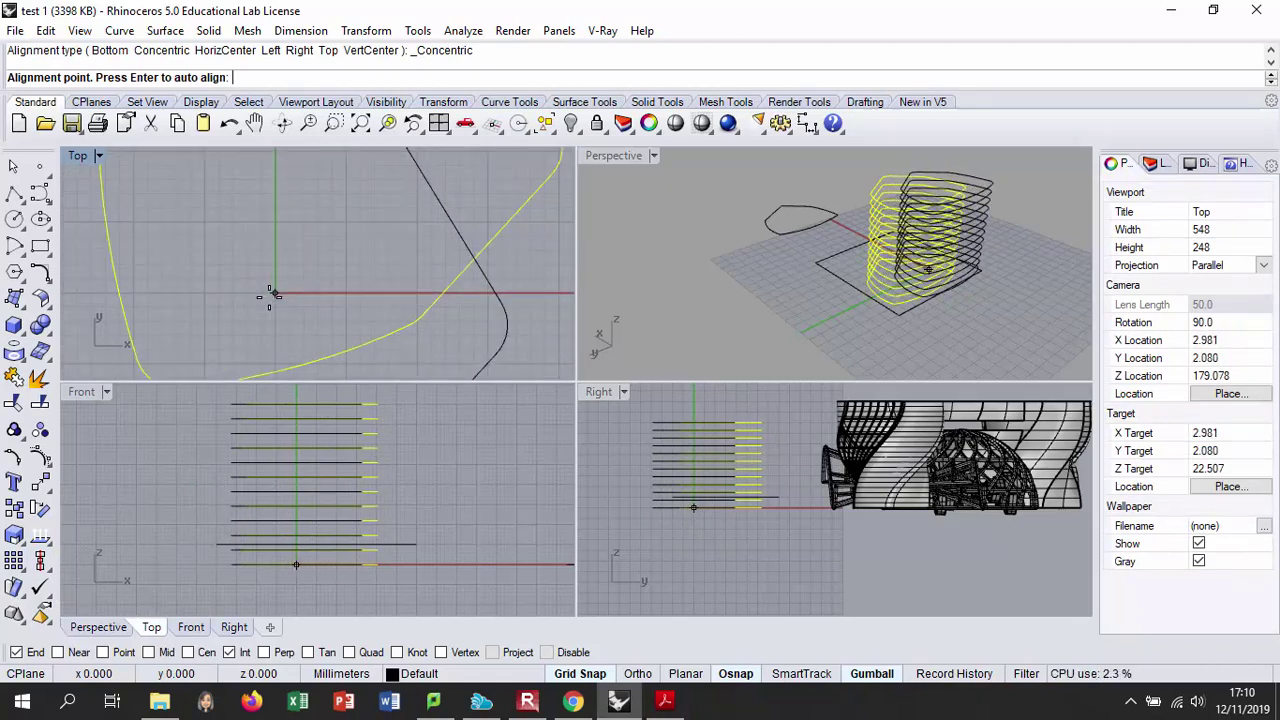
scroll(270, 296, "up", 3)
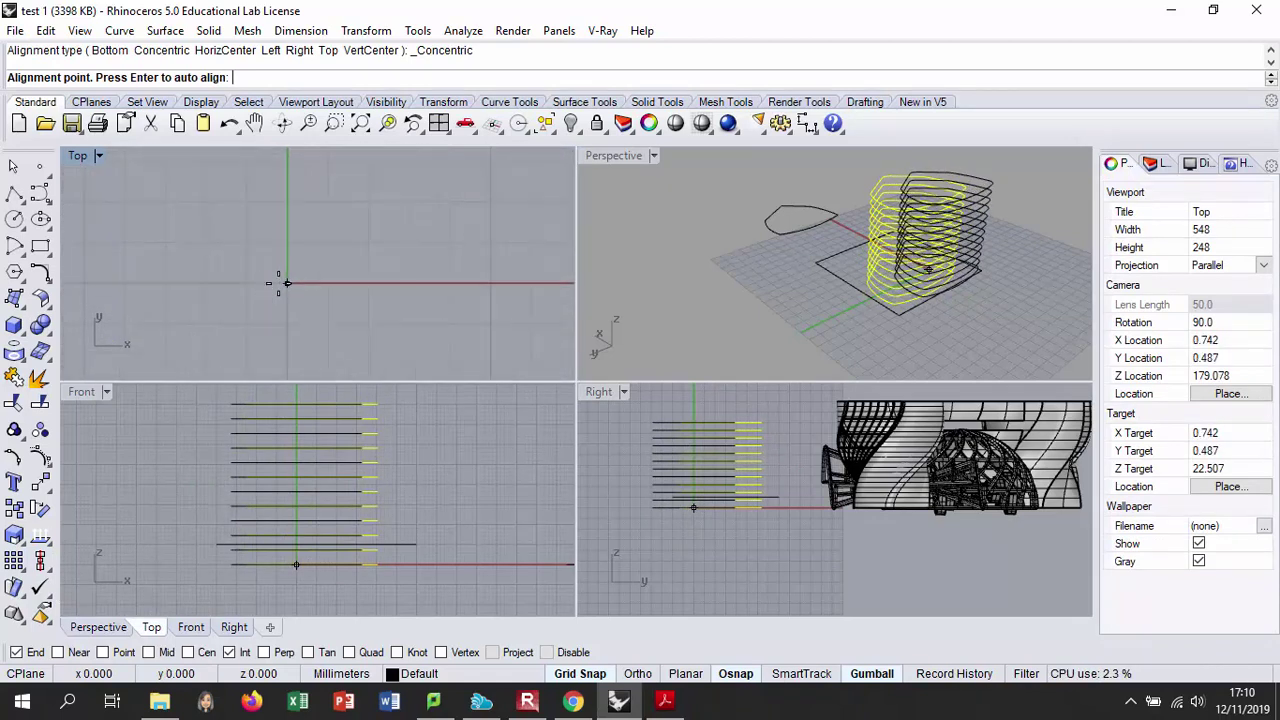
left_click(281, 284)
scroll(281, 283, "down", 5)
key("Escape")
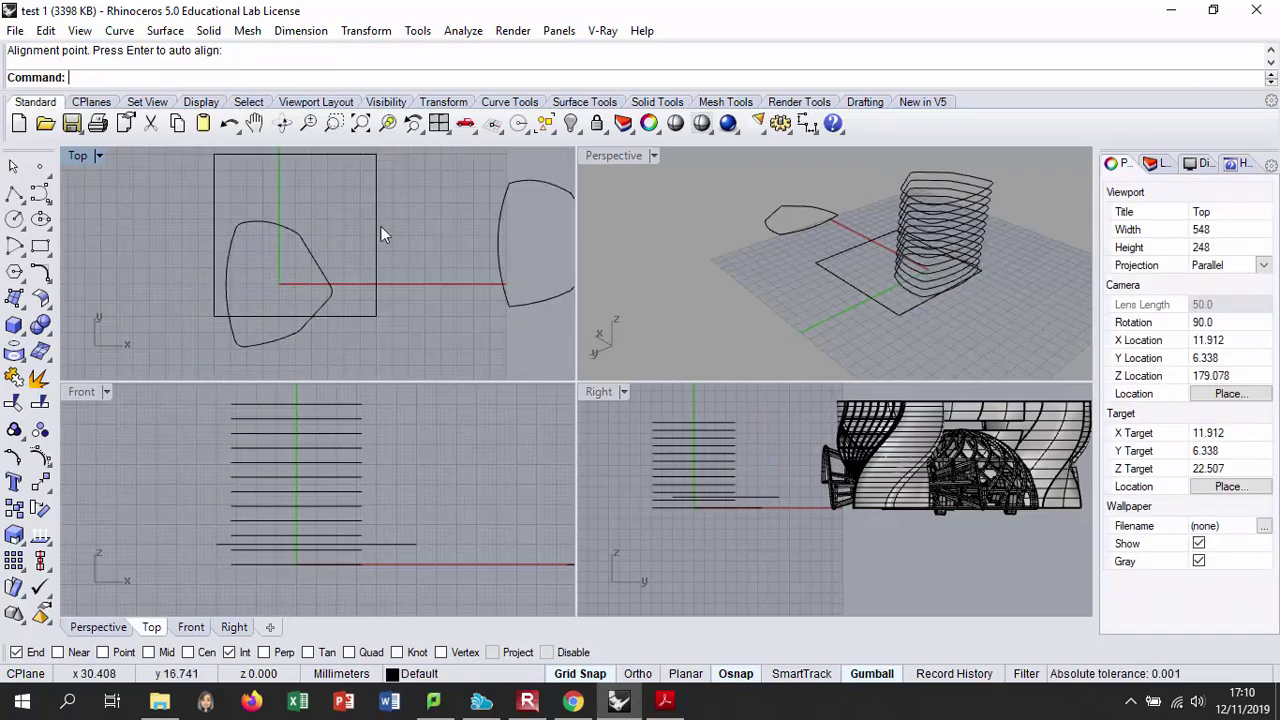
- Delete the square around the stacked outlines and return to a maximized Perspective view
left_click_drag(352, 247, 352, 247)
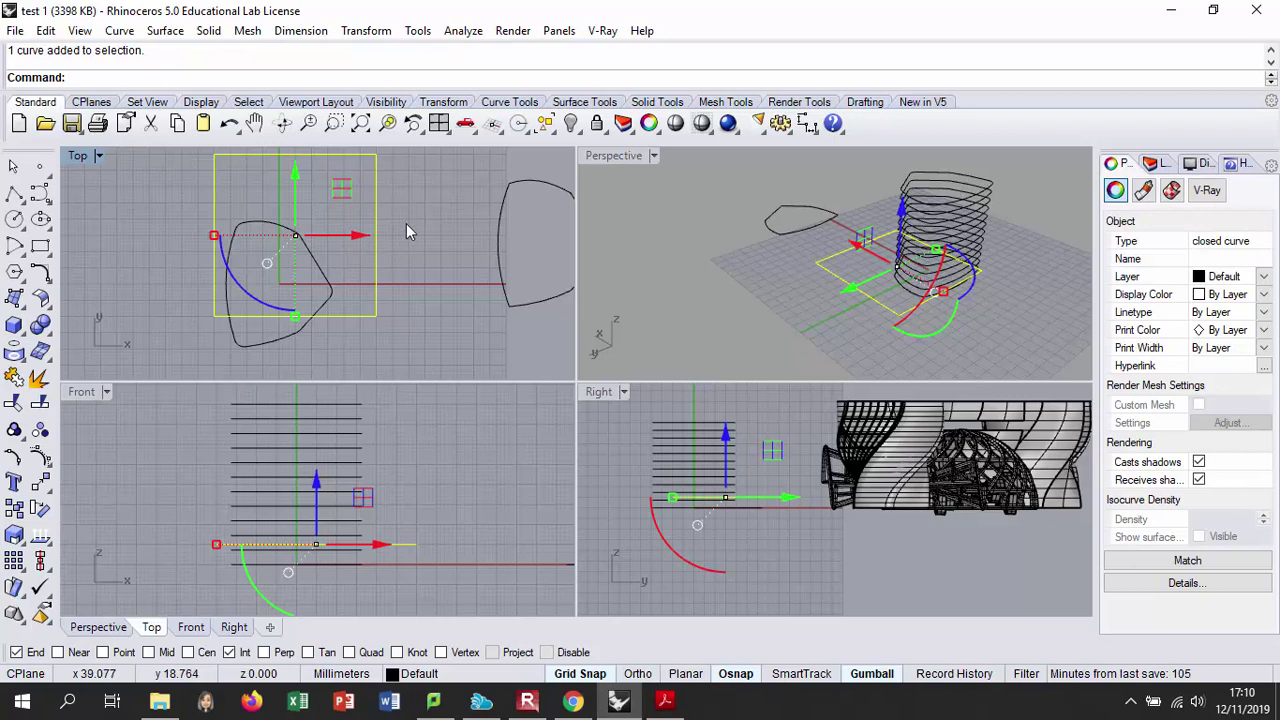
key("Delete")
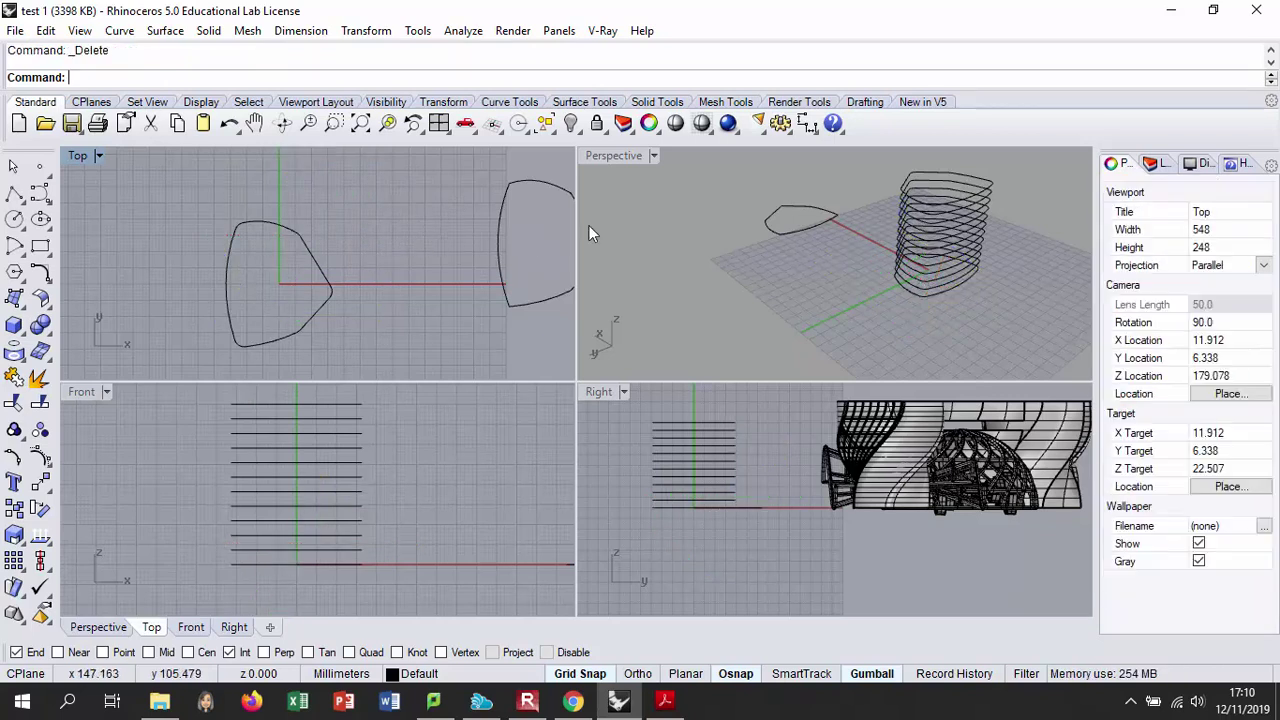
double_click(630, 156)
right_click_drag(798, 321, 791, 341)
scroll(760, 370, "up", 3)
right_click_drag(724, 404, 709, 388)
scroll(718, 395, "down", 4)
- Start a Twist on the 12 stacked outlines with the axis starting at the origin
left_click_drag(755, 231, 679, 556)
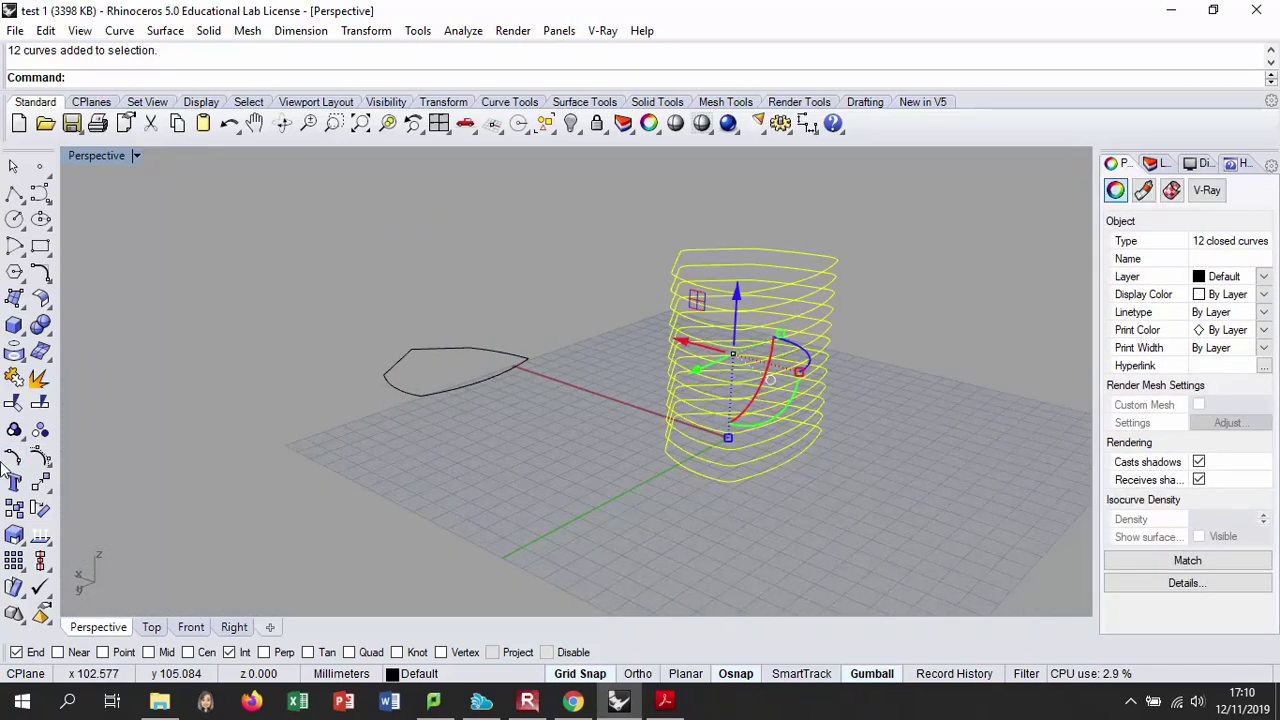
left_click(43, 567)
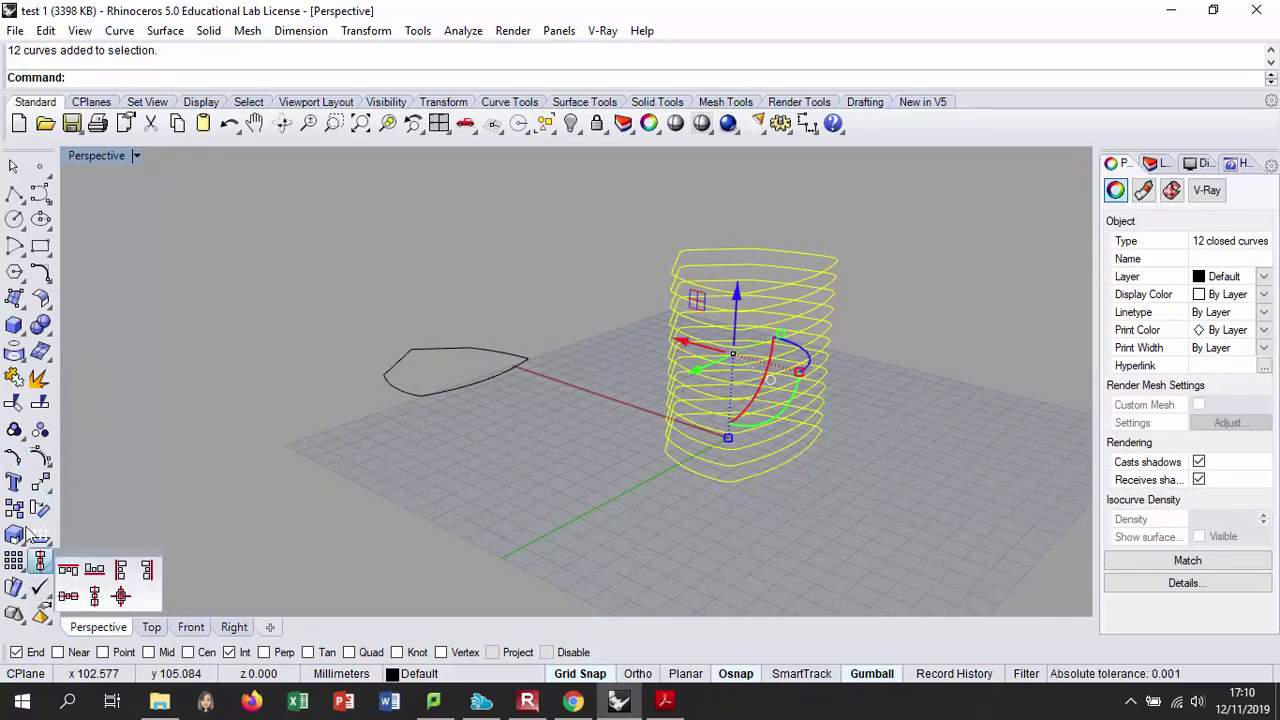
left_click(25, 595)
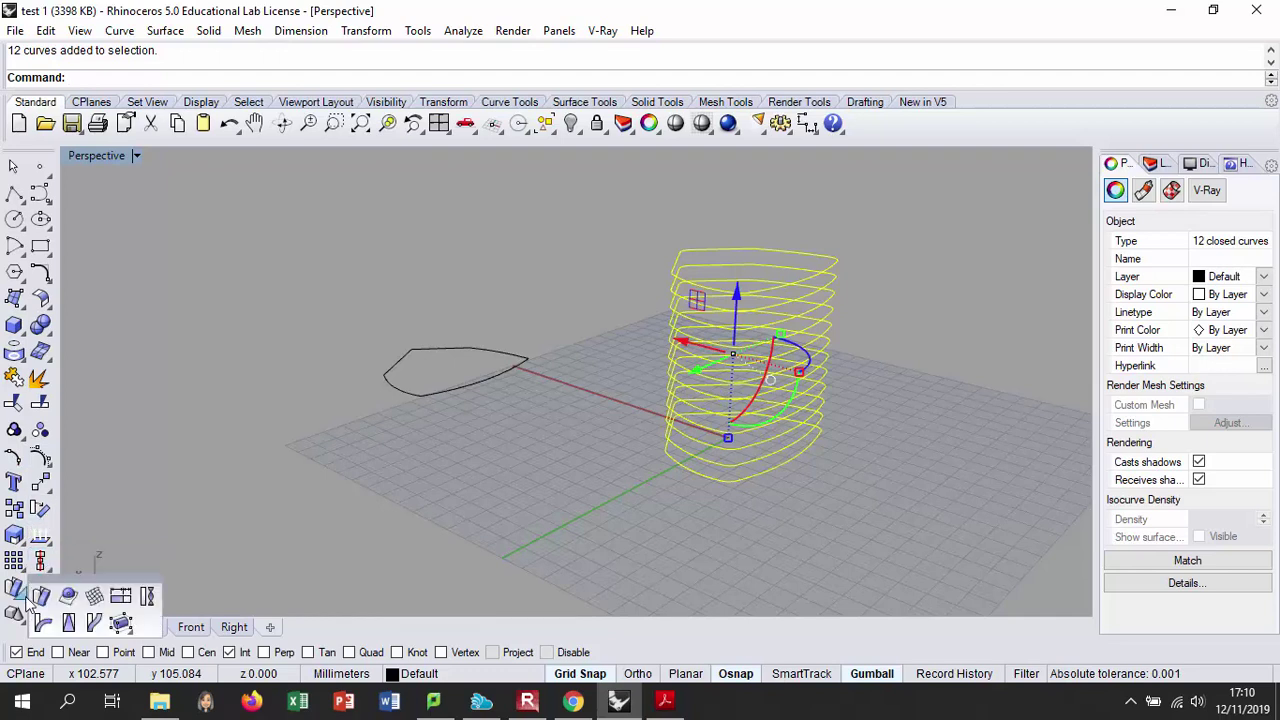
left_click(158, 598)
scroll(690, 452, "up", 5)
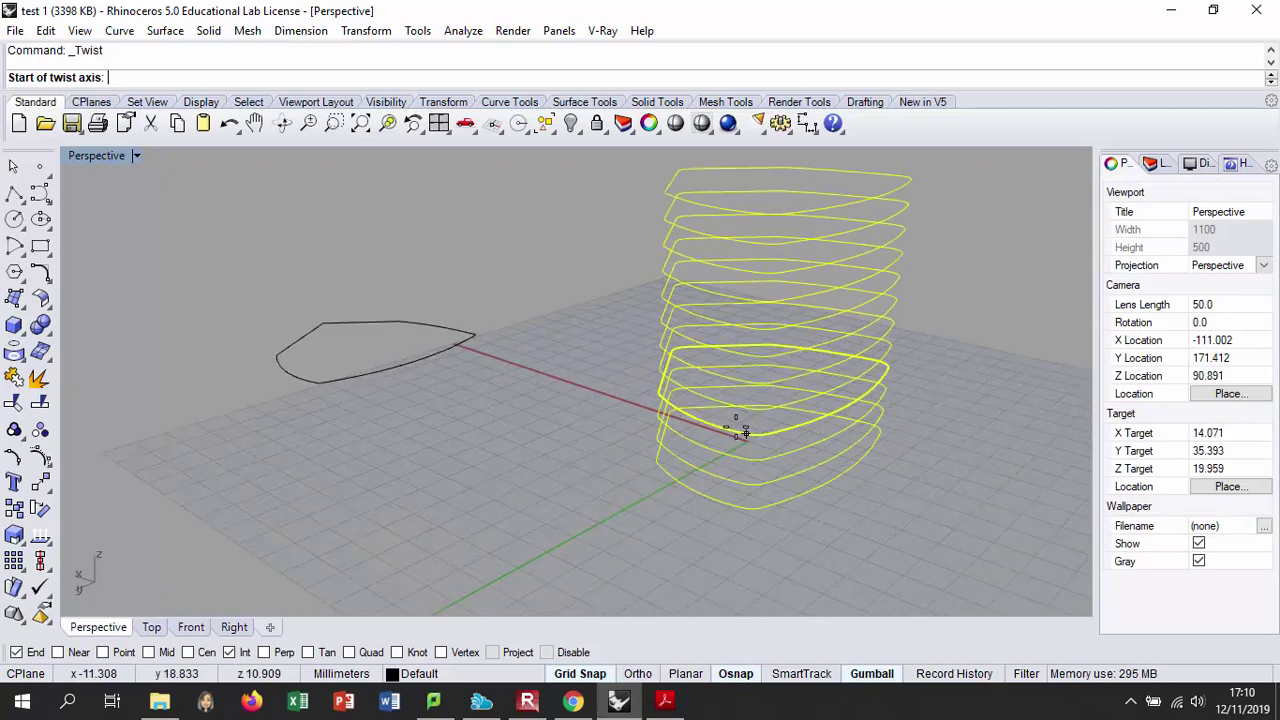
scroll(752, 460, "up", 4)
left_click(756, 439)
- Turn on Ortho and end the twist axis vertically in the Front view, about 39 mm above the origin
scroll(740, 470, "down", 10)
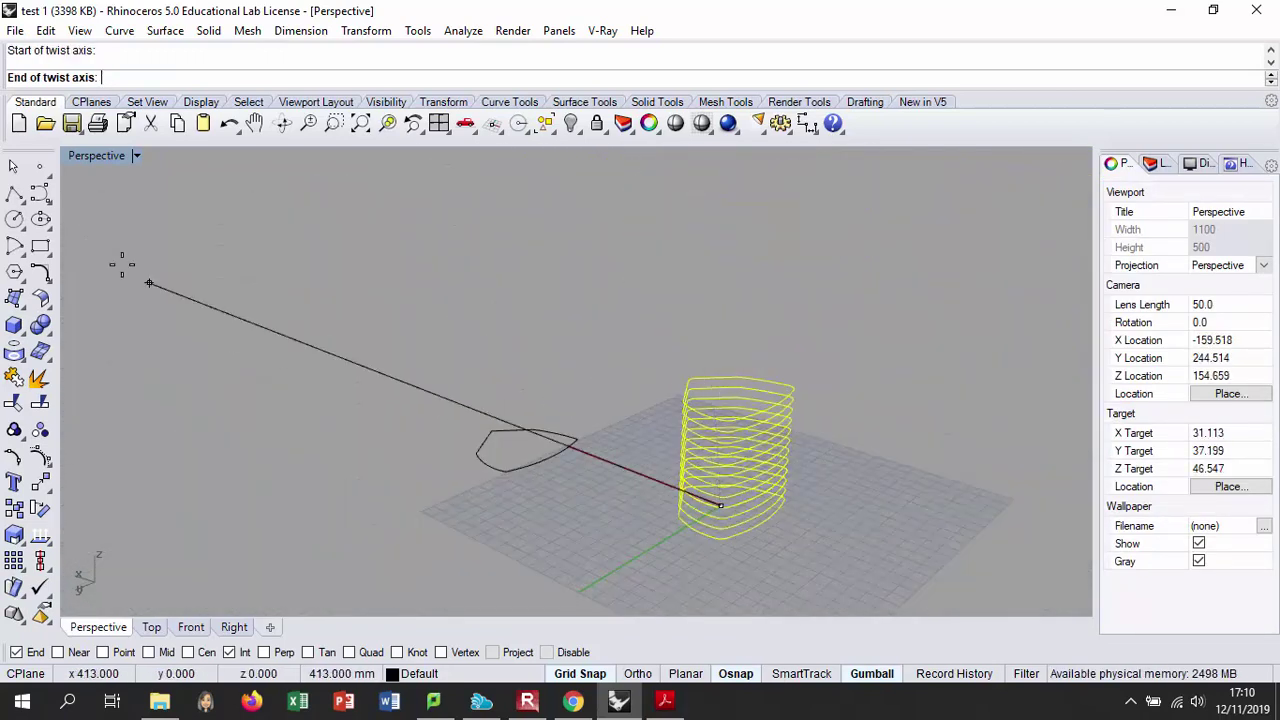
double_click(96, 155)
scroll(321, 457, "up", 2)
left_click(640, 676)
scroll(300, 440, "up", 4)
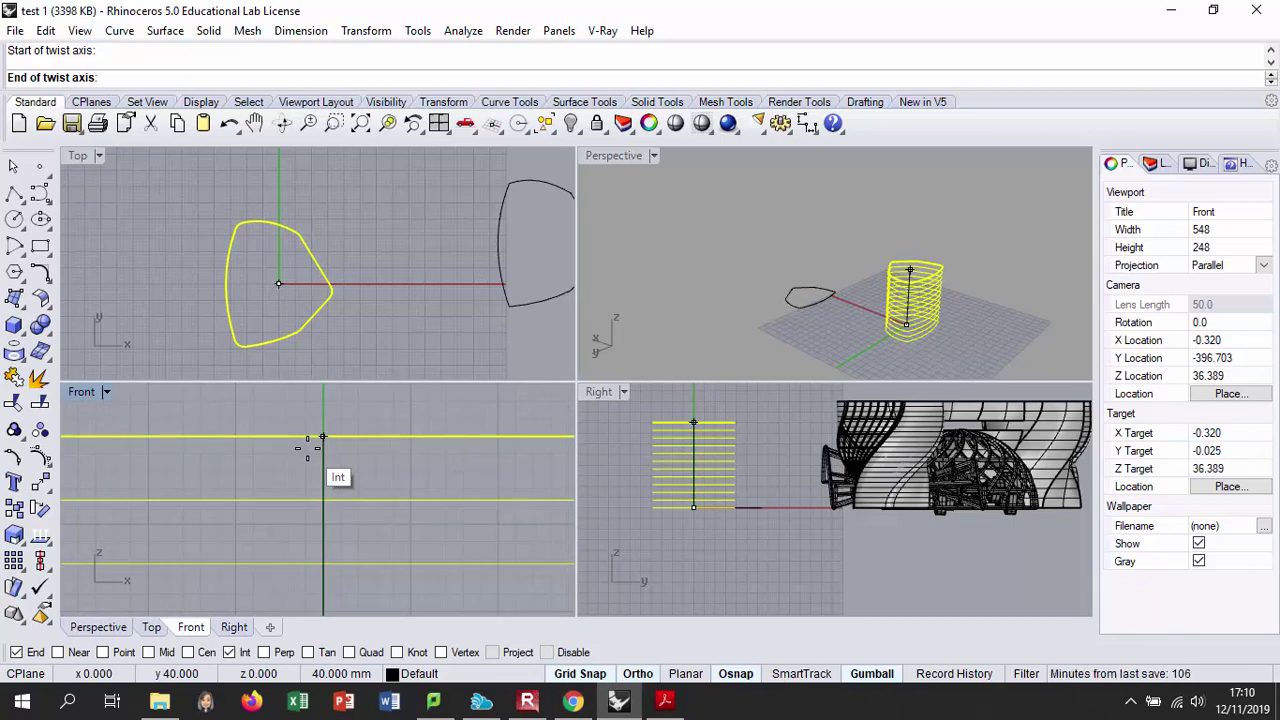
left_click(307, 448)
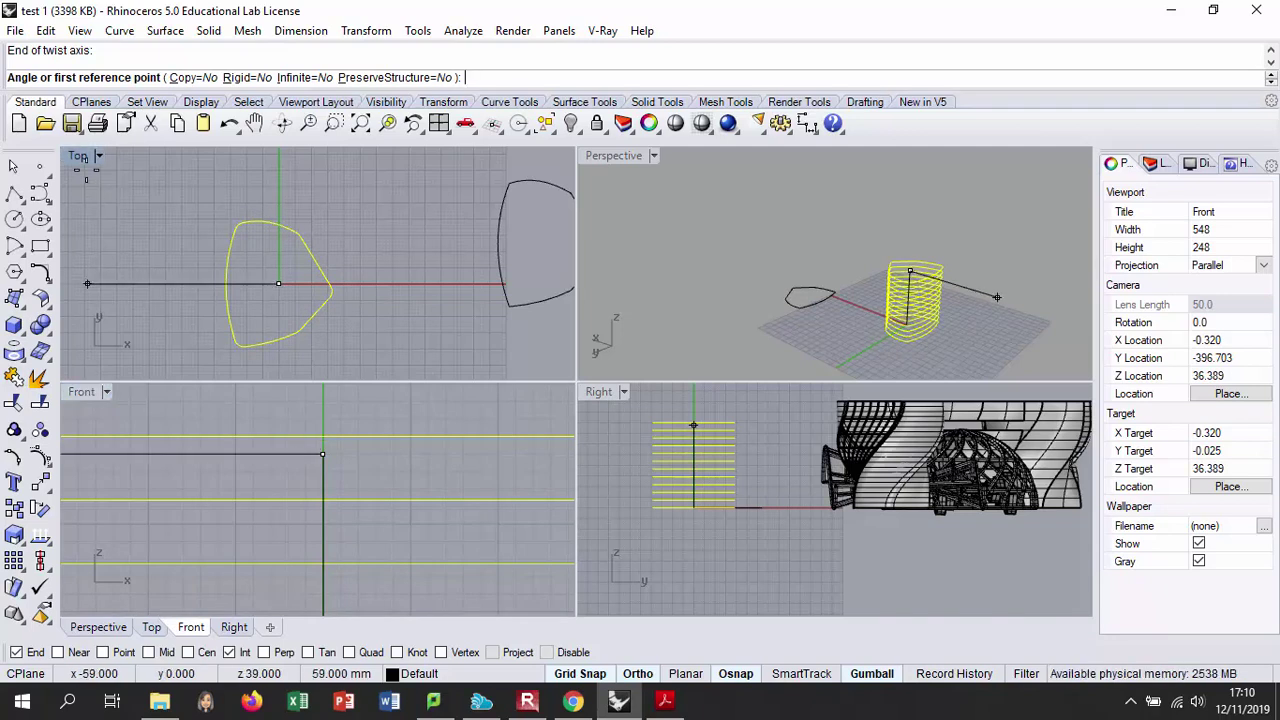
- Enable the Near object snap and set the twist's first reference point at the rounded corner of the uppermost outline
double_click(614, 155)
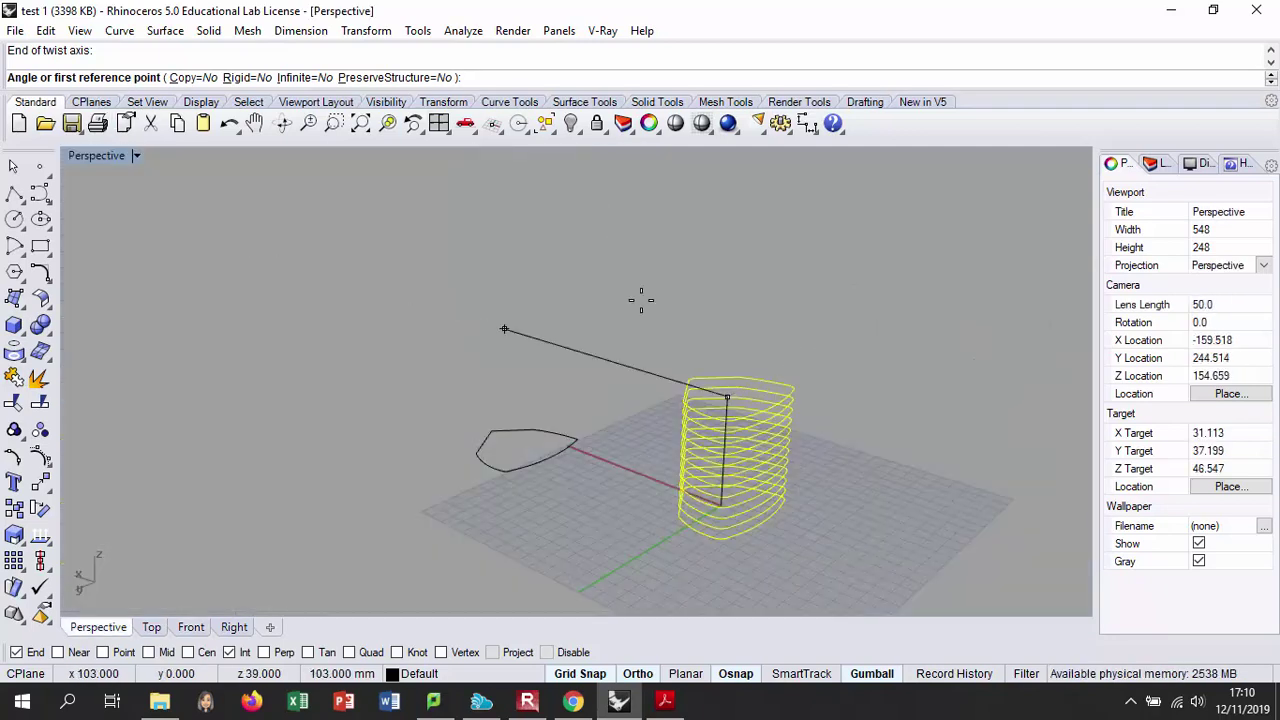
scroll(722, 383, "up", 4)
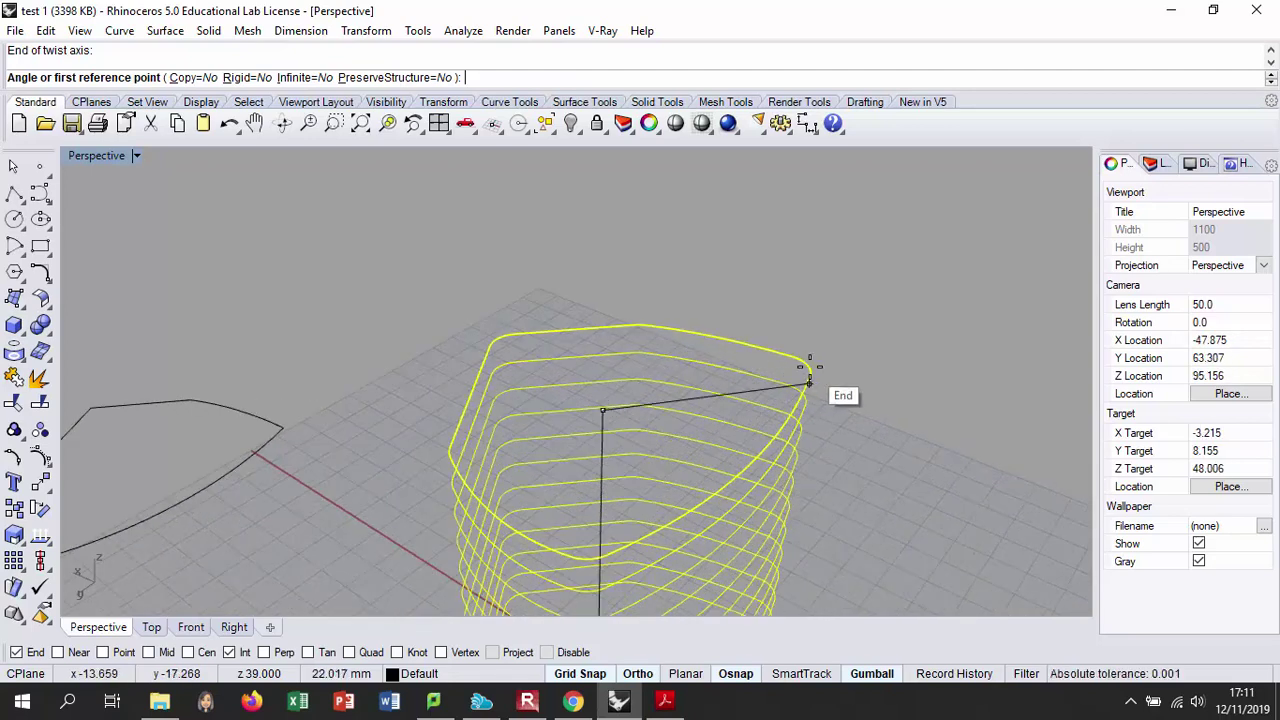
scroll(806, 388, "up", 3)
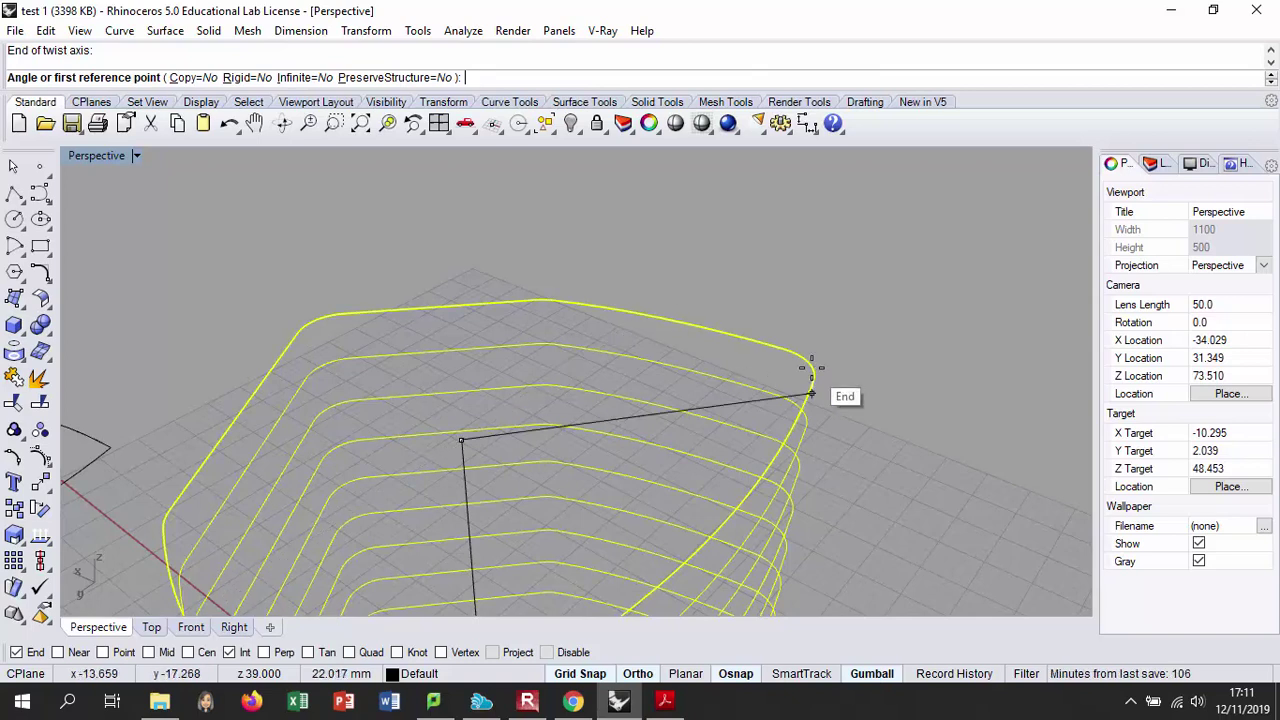
left_click(58, 653)
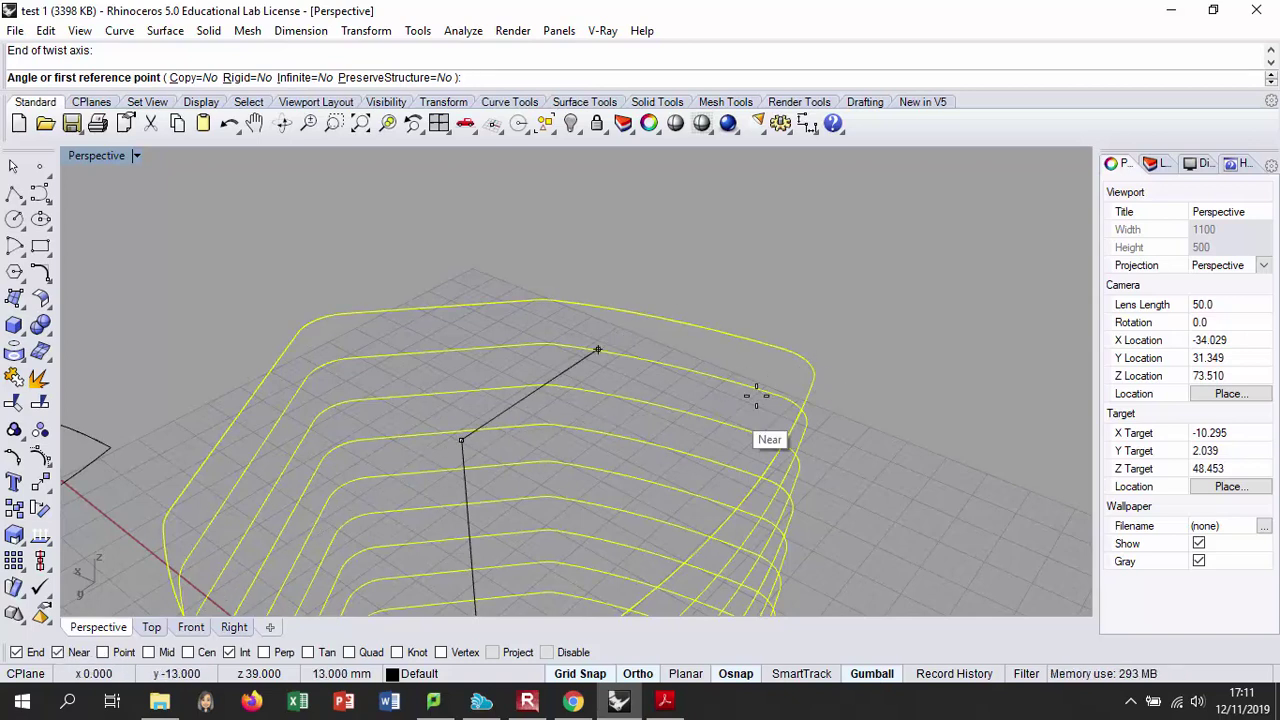
left_click(810, 390)
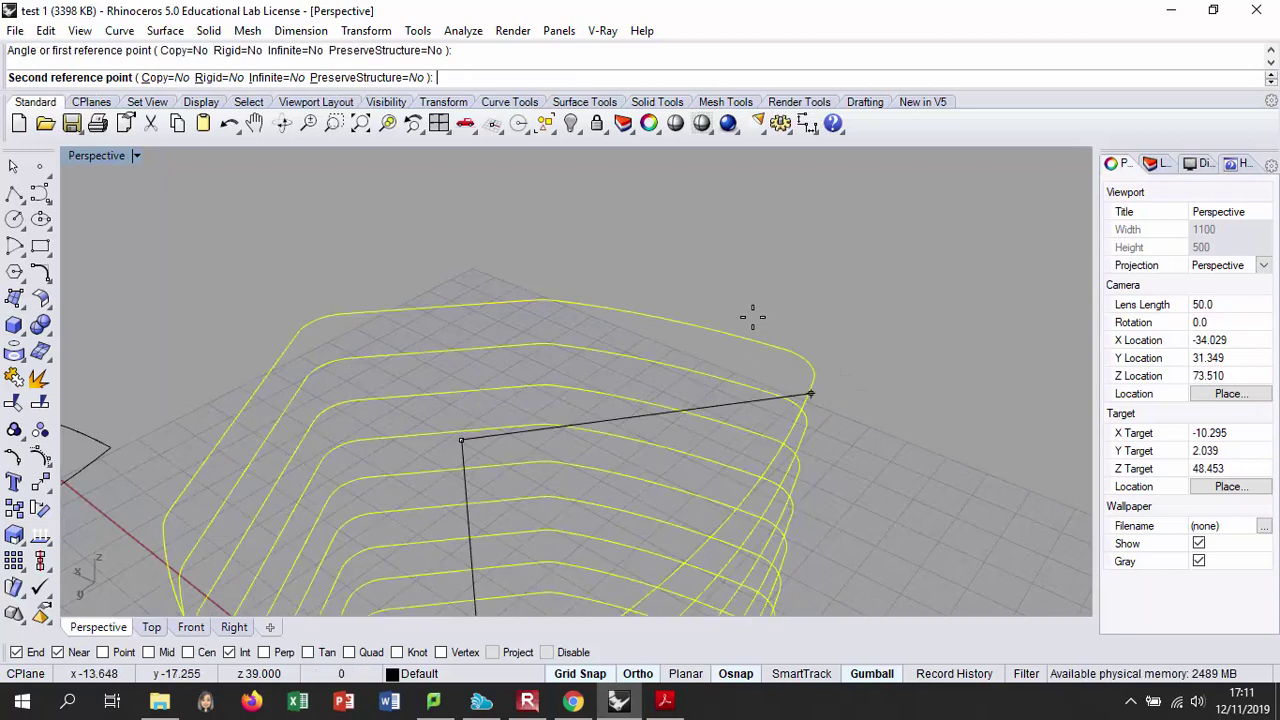
- Set the second reference point to twist the stacked outlines by 90 degrees
right_click_drag(673, 268, 786, 380)
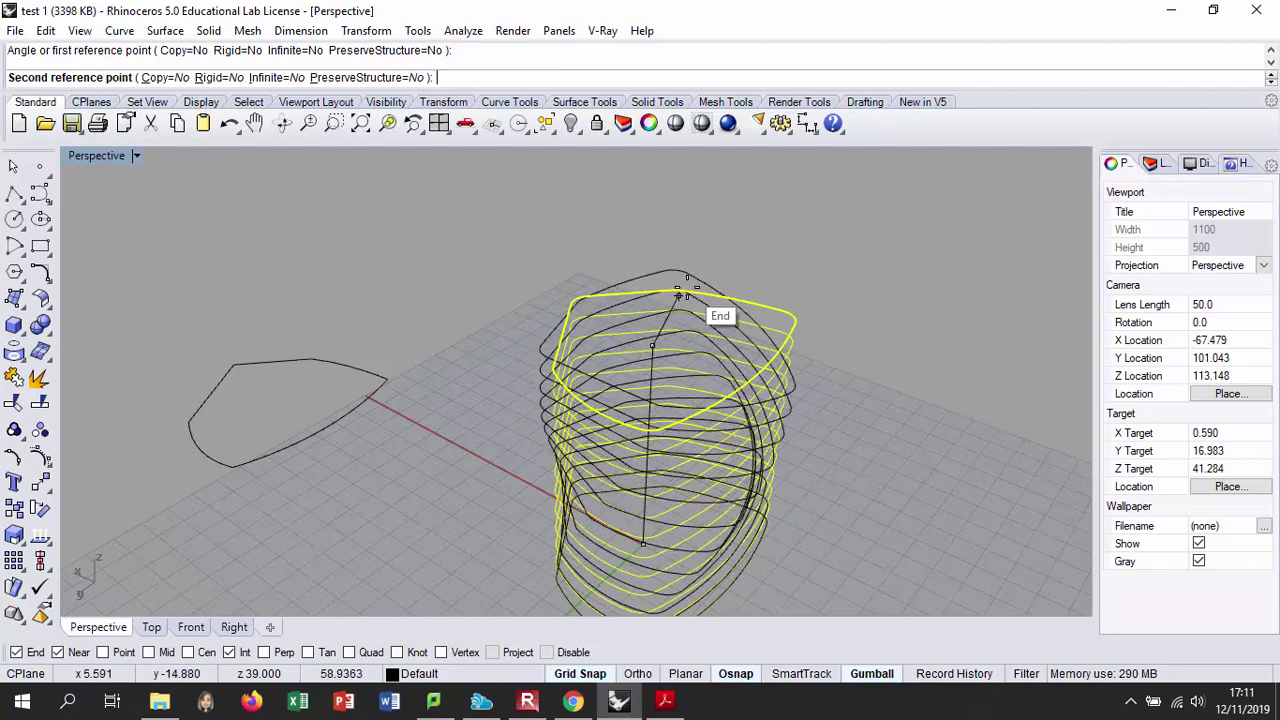
right_click_drag(680, 295, 700, 377)
scroll(686, 378, "down", 3)
scroll(645, 315, "up", 1)
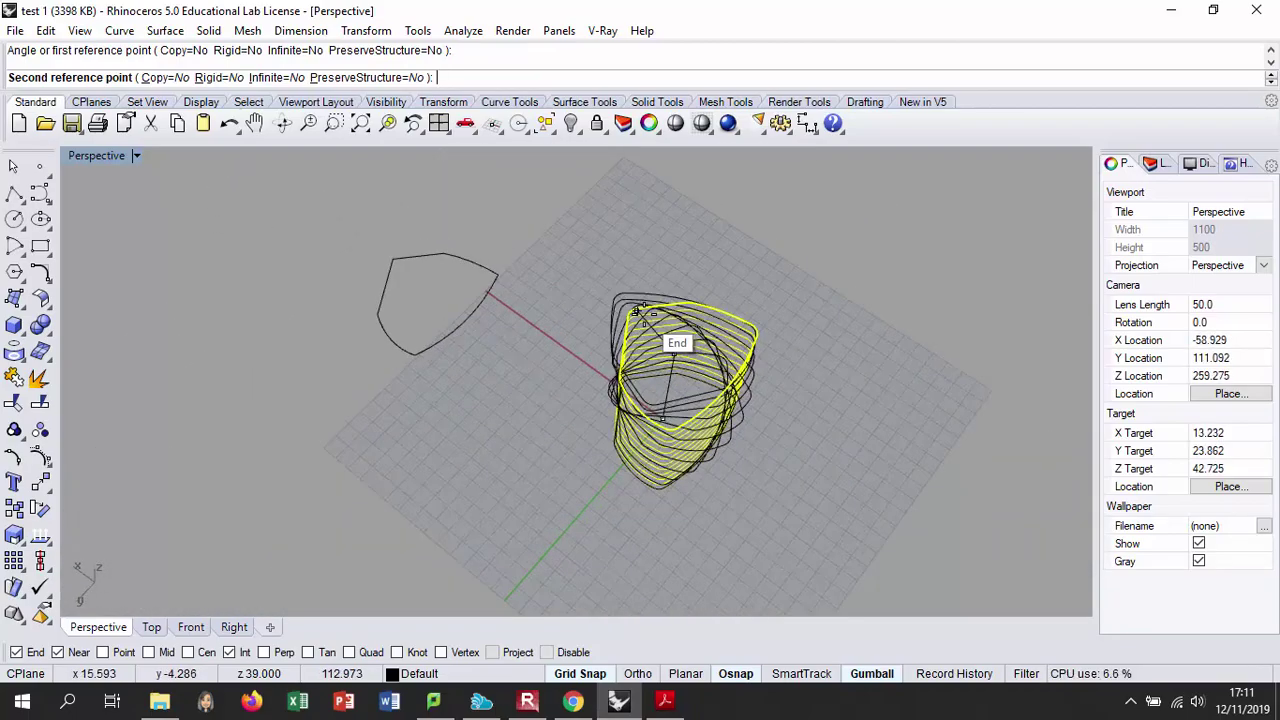
scroll(641, 310, "up", 3)
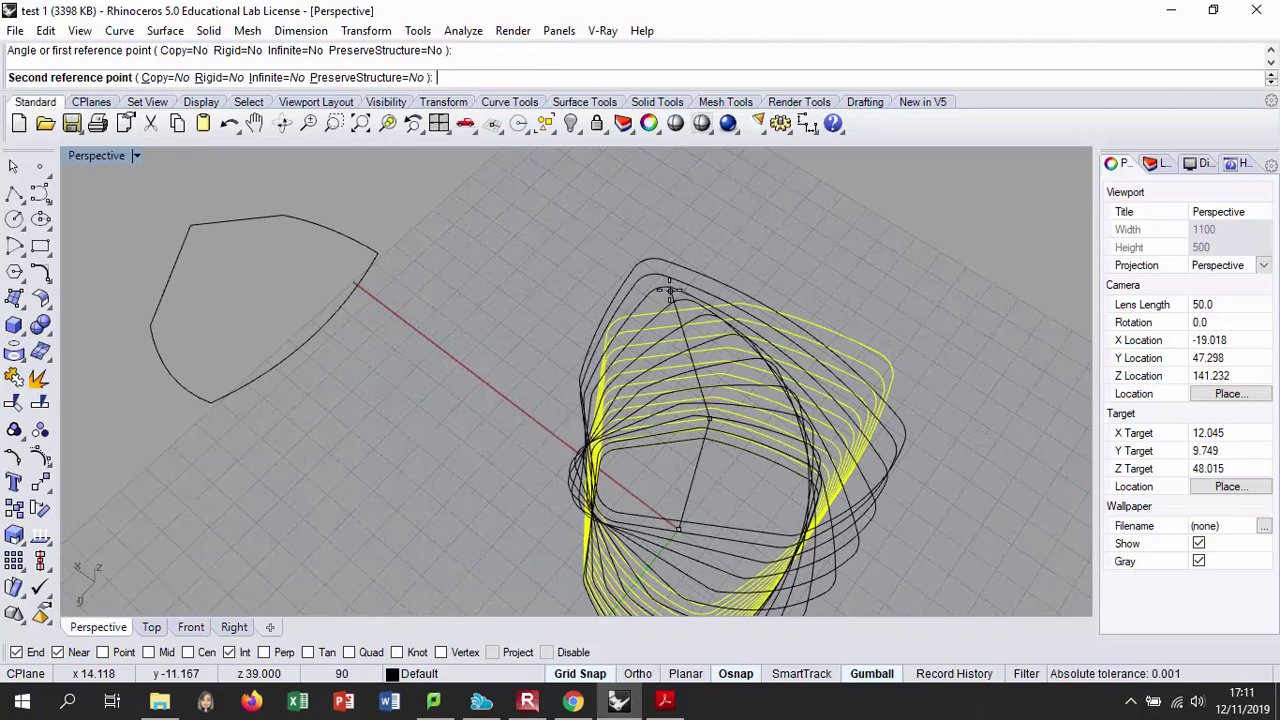
left_click(669, 291)
right_click_drag(669, 291, 661, 514)
key("Escape")
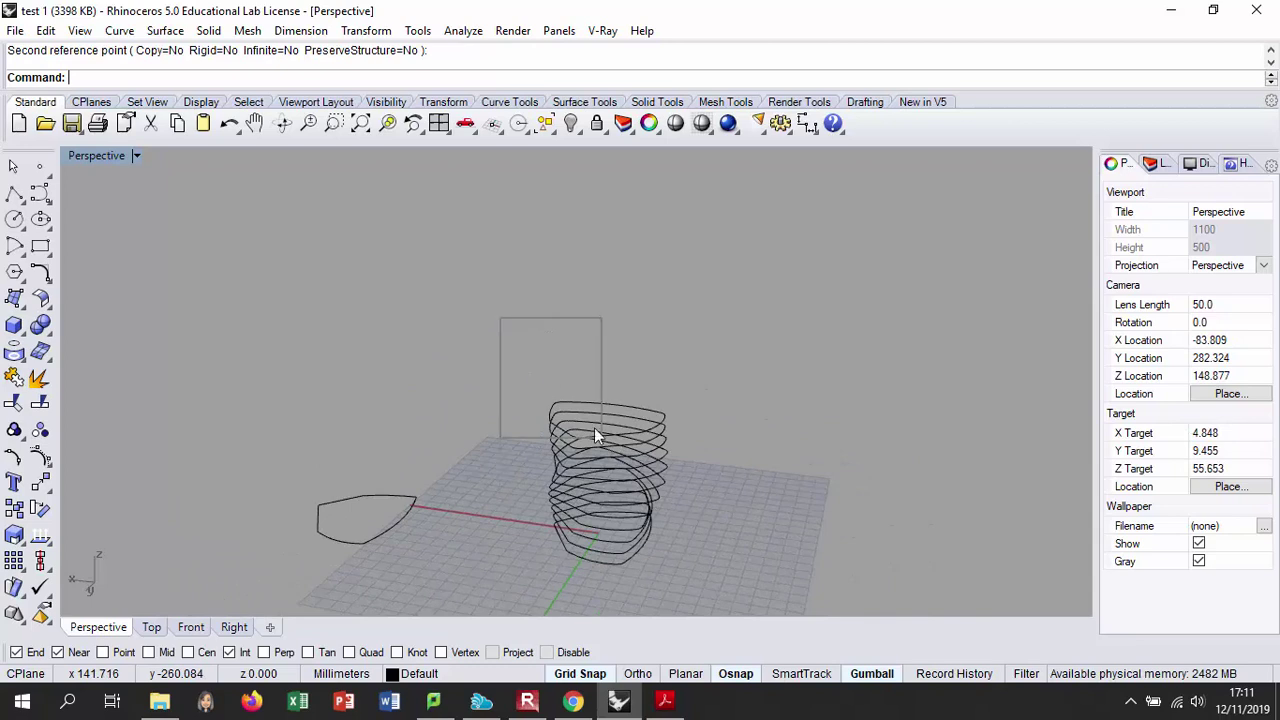
- Switch to Chrome to examine the Turning Torso reference photo, glance at the Acrobat document, and return to Rhino
left_click(573, 701)
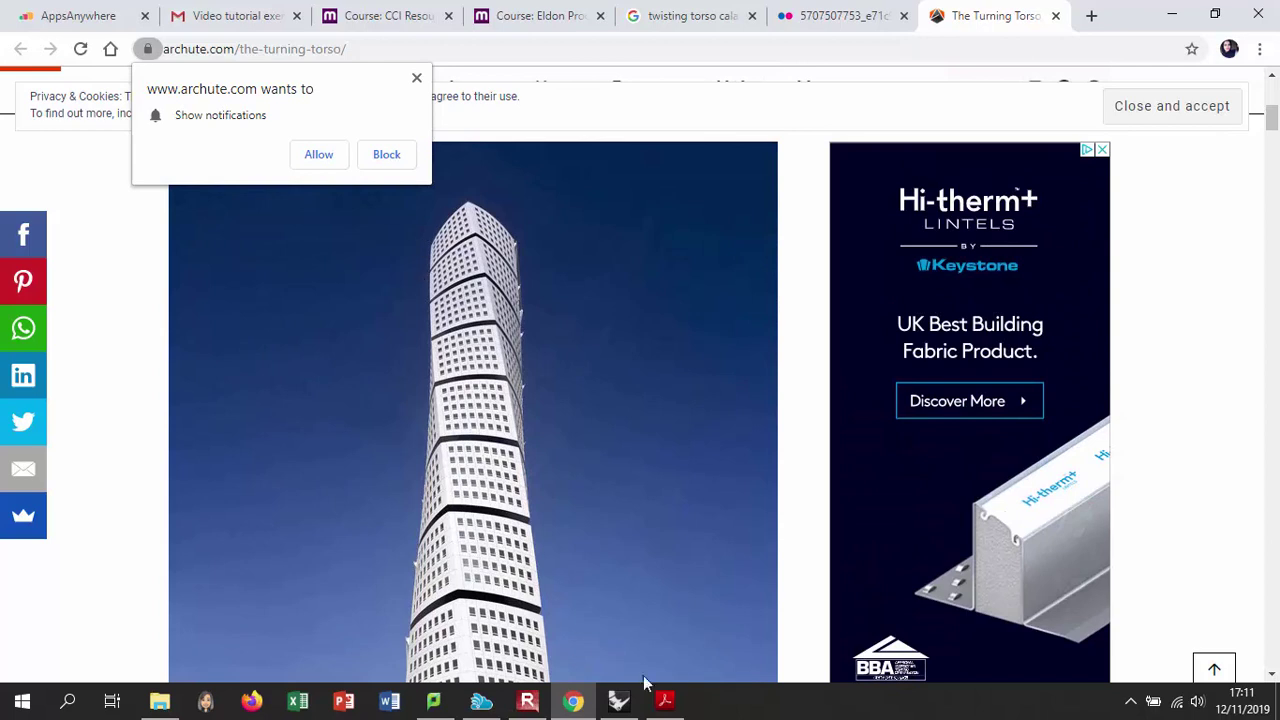
left_click(670, 704)
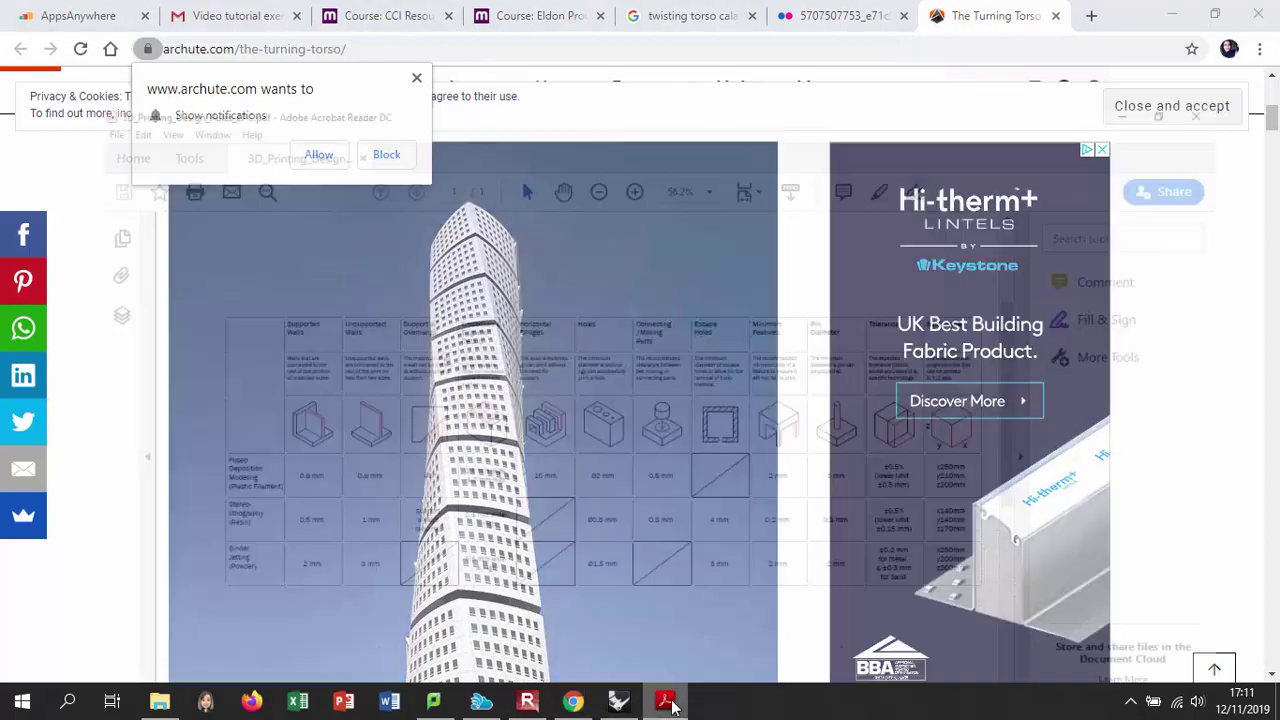
left_click(684, 708)
left_click(619, 709)
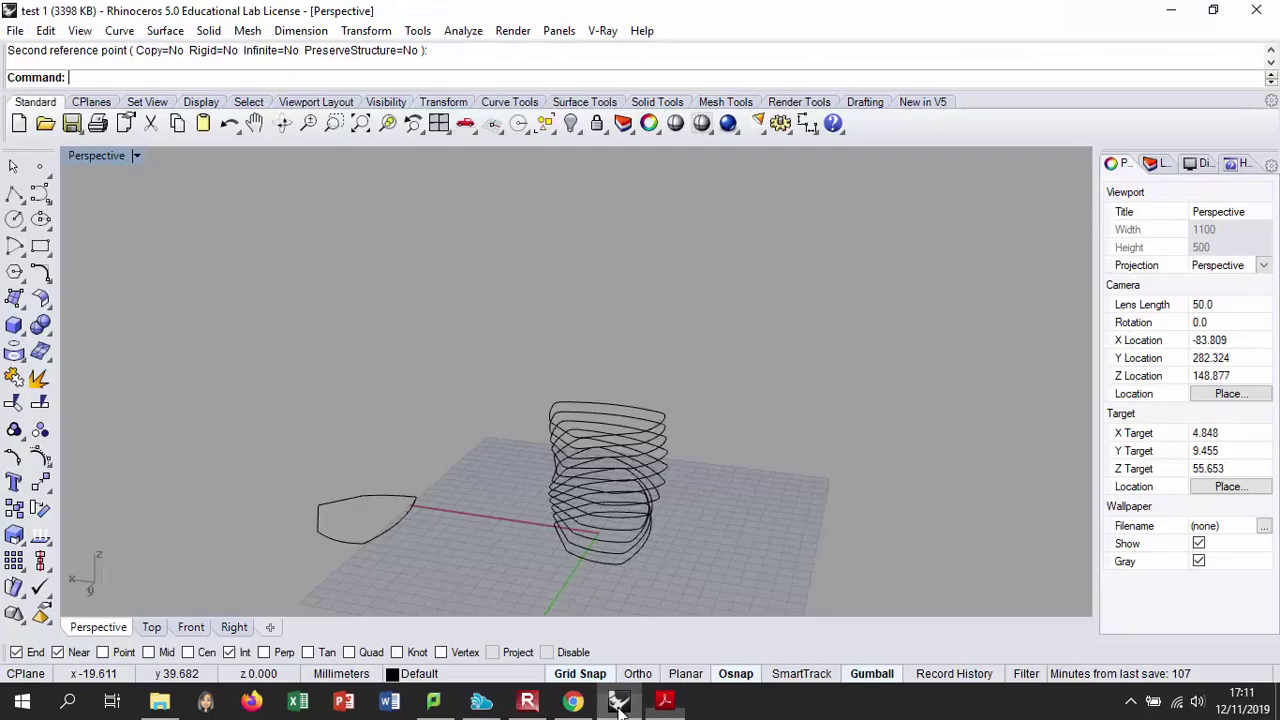
- Loft the 12 twisted outlines into a surface with the Normal style and Do not simplify, keeping the default seam points
right_click_drag(596, 443, 528, 344)
left_click_drag(528, 344, 701, 599)
right_click_drag(652, 440, 659, 490)
type("Loft")
key("Return")
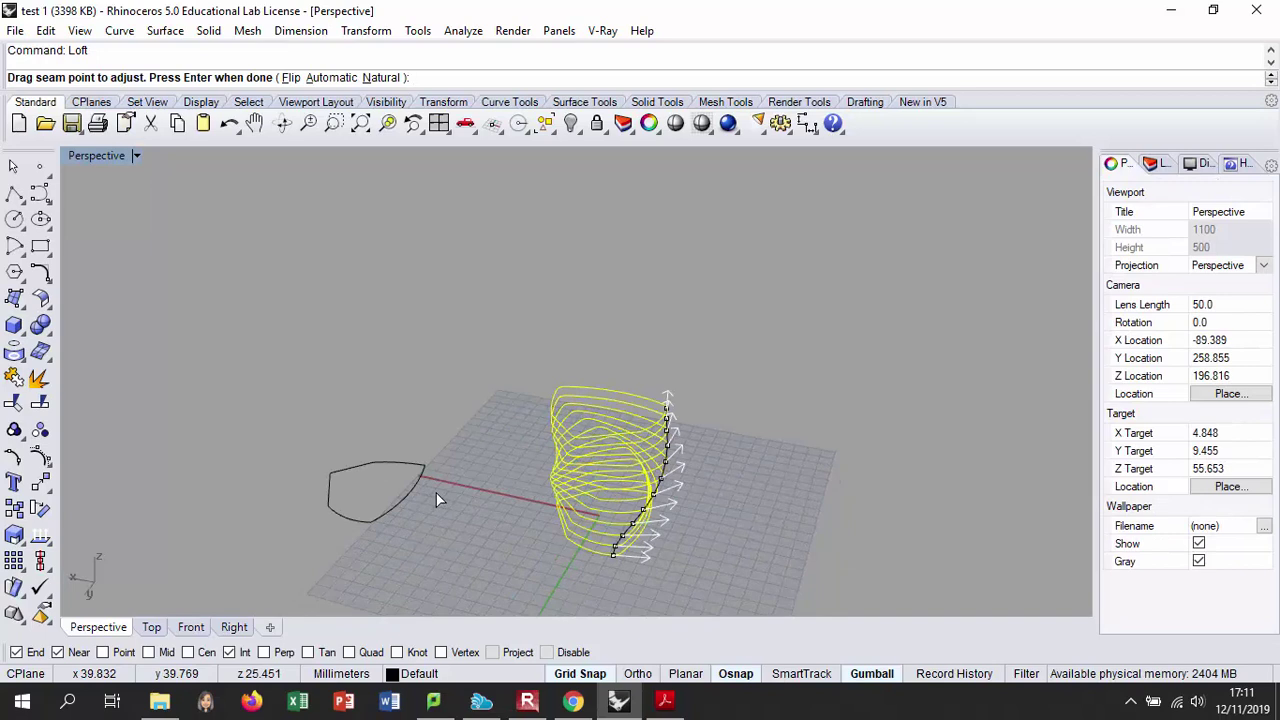
key("Return")
right_click_drag(686, 618, 840, 341)
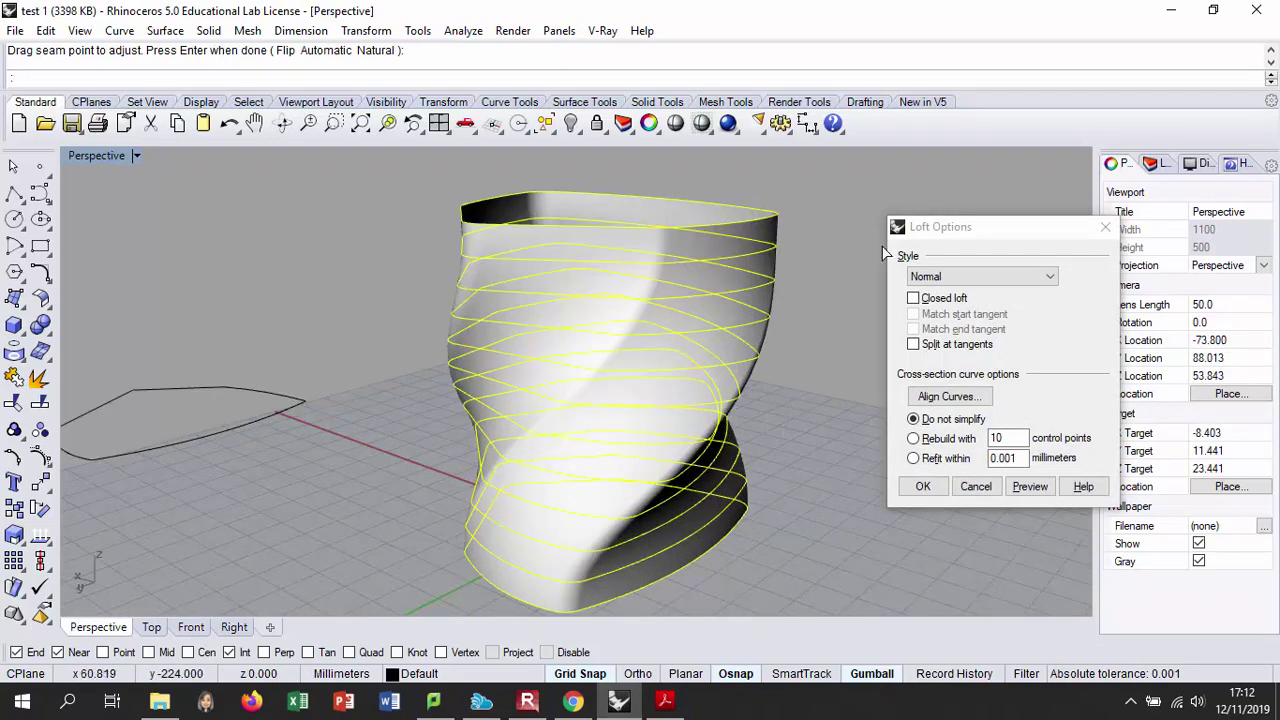
left_click(923, 488)
right_click_drag(760, 387, 736, 364)
key("Escape")
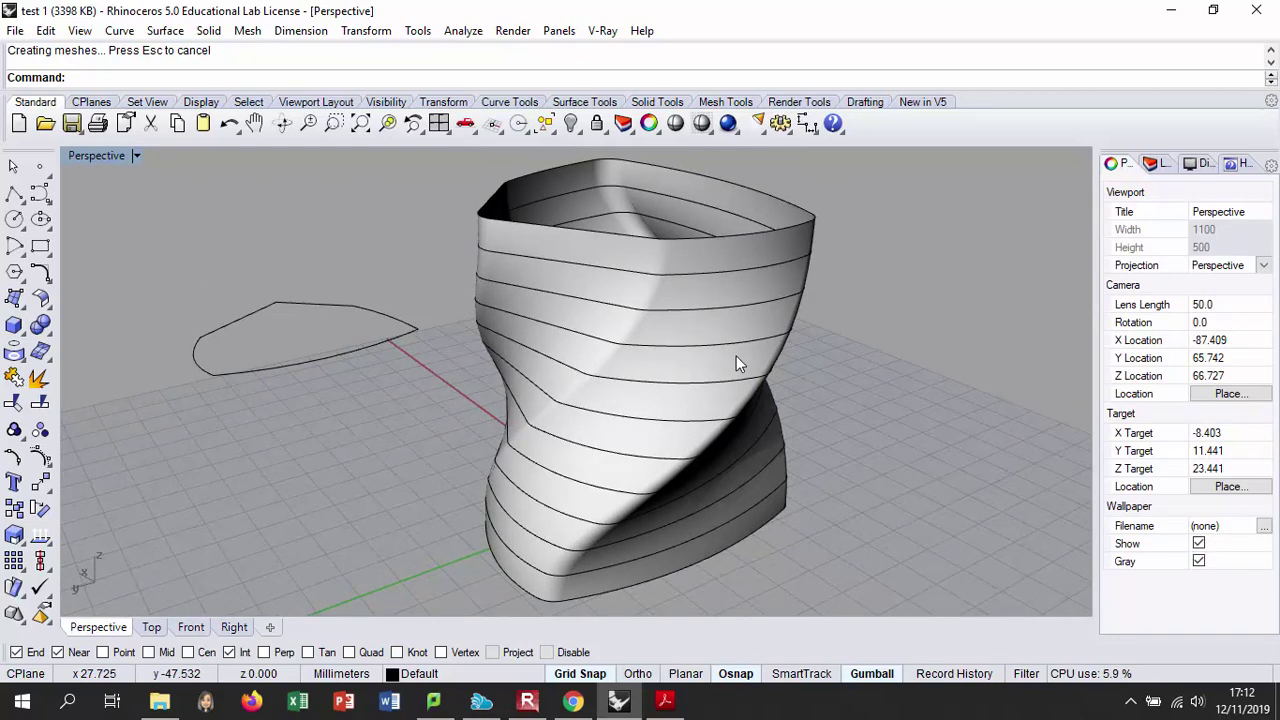
- Cap the open ends of the lofted tower
left_click(768, 259)
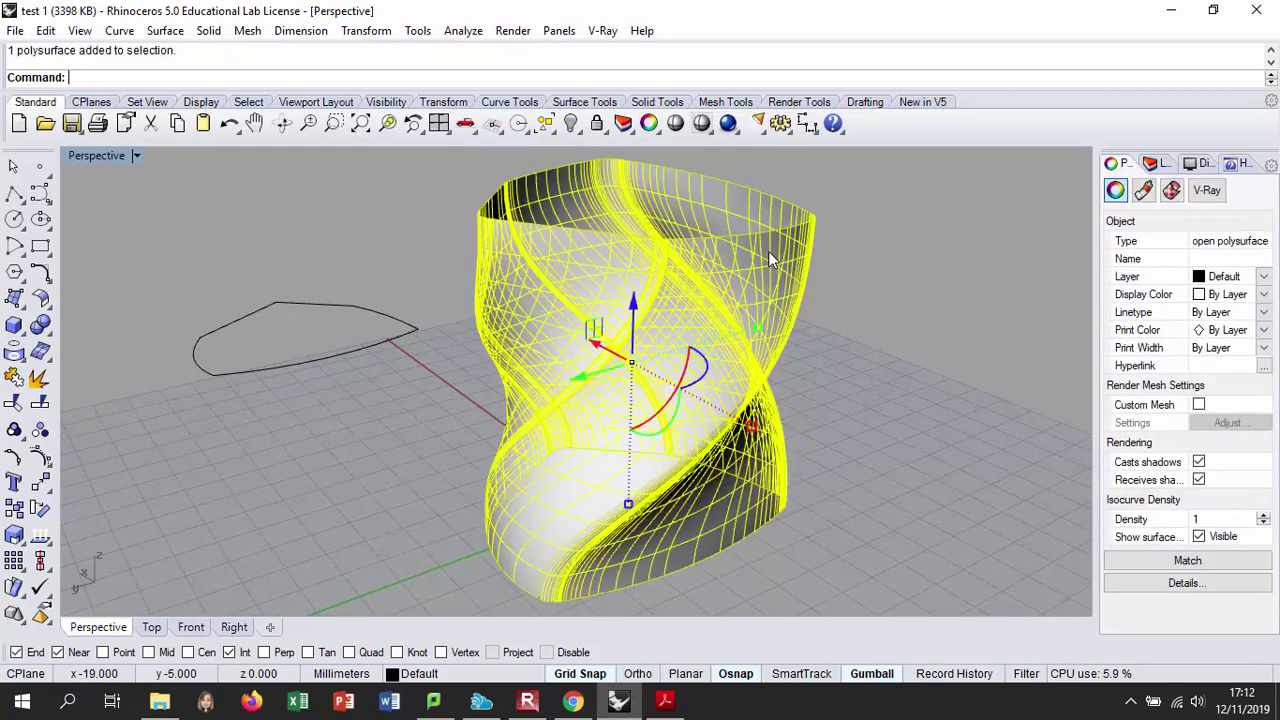
type("Ca")
key("Return")
key("Return")
- Examine the capped twisting tower from several angles and distances
right_click_drag(694, 429, 578, 492)
scroll(680, 518, "up", 6)
scroll(578, 492, "down", 6)
scroll(616, 400, "up", 5)
right_click_drag(616, 400, 711, 357)
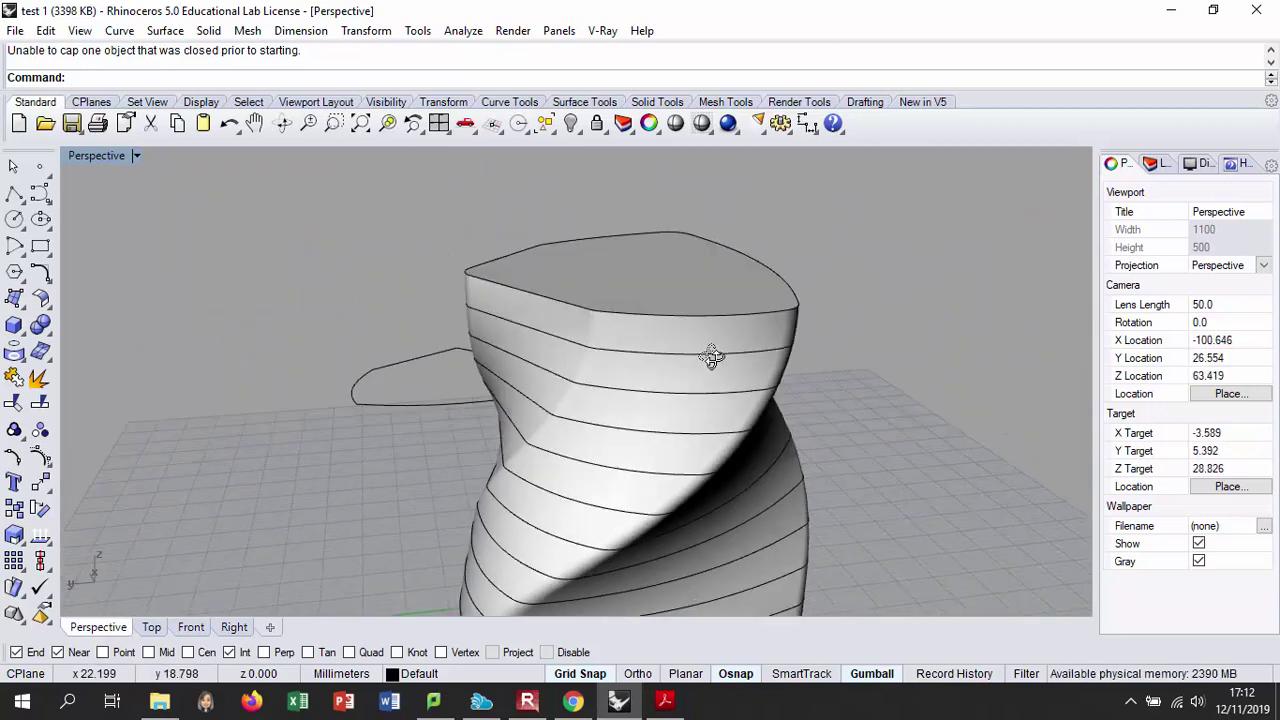
scroll(654, 390, "down", 4)
right_click_drag(654, 410, 659, 420)
right_click_drag(678, 435, 679, 436)
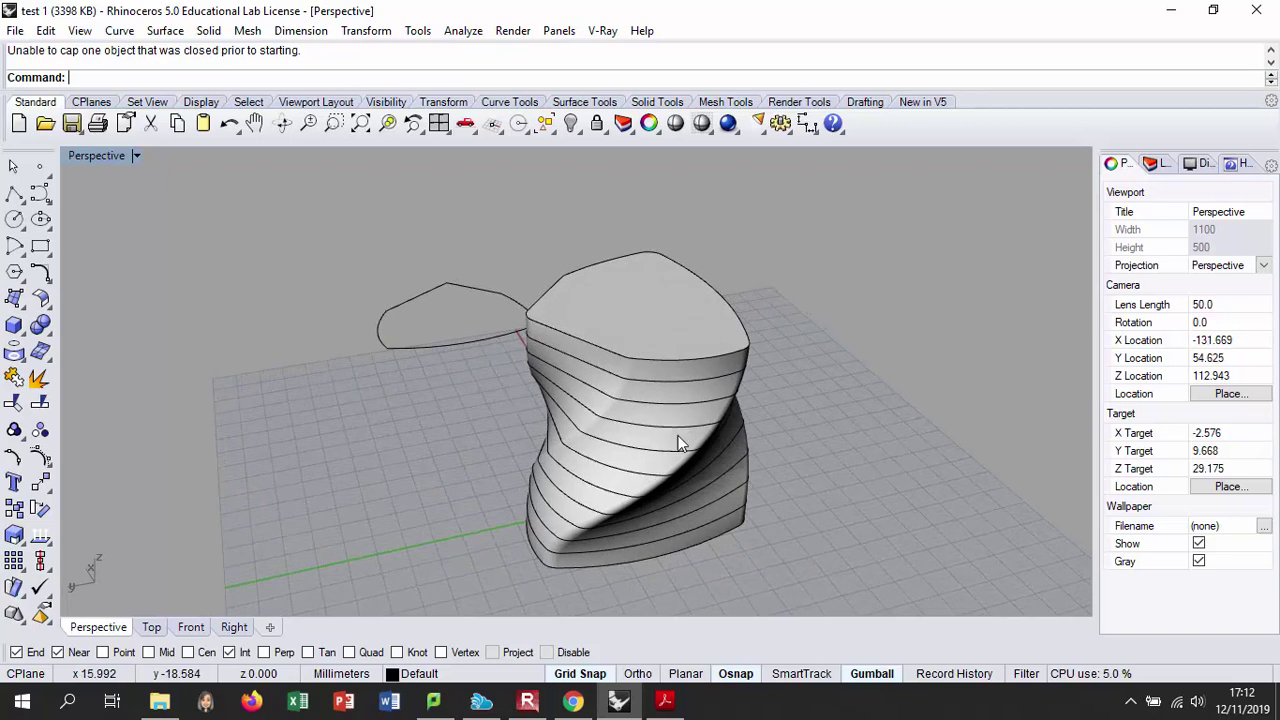
- Delete the capped tower polysurface, leaving the stacked outlines it was lofted from
scroll(680, 440, "up", 2)
scroll(683, 356, "up", 3)
left_click(697, 290)
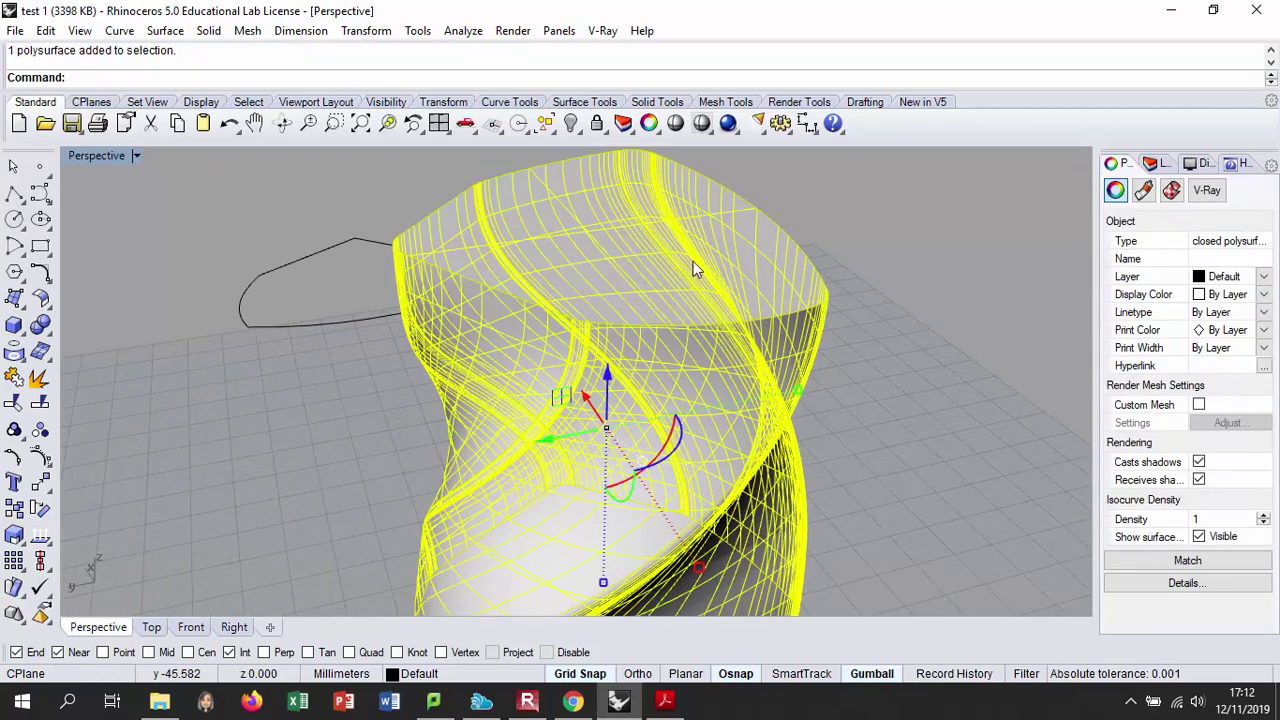
key("Delete")
- Loft the top five outlines into a separate block with the Normal style and Do not simplify
scroll(699, 265, "down", 3)
right_click_drag(697, 276, 455, 221)
left_click_drag(441, 226, 795, 380)
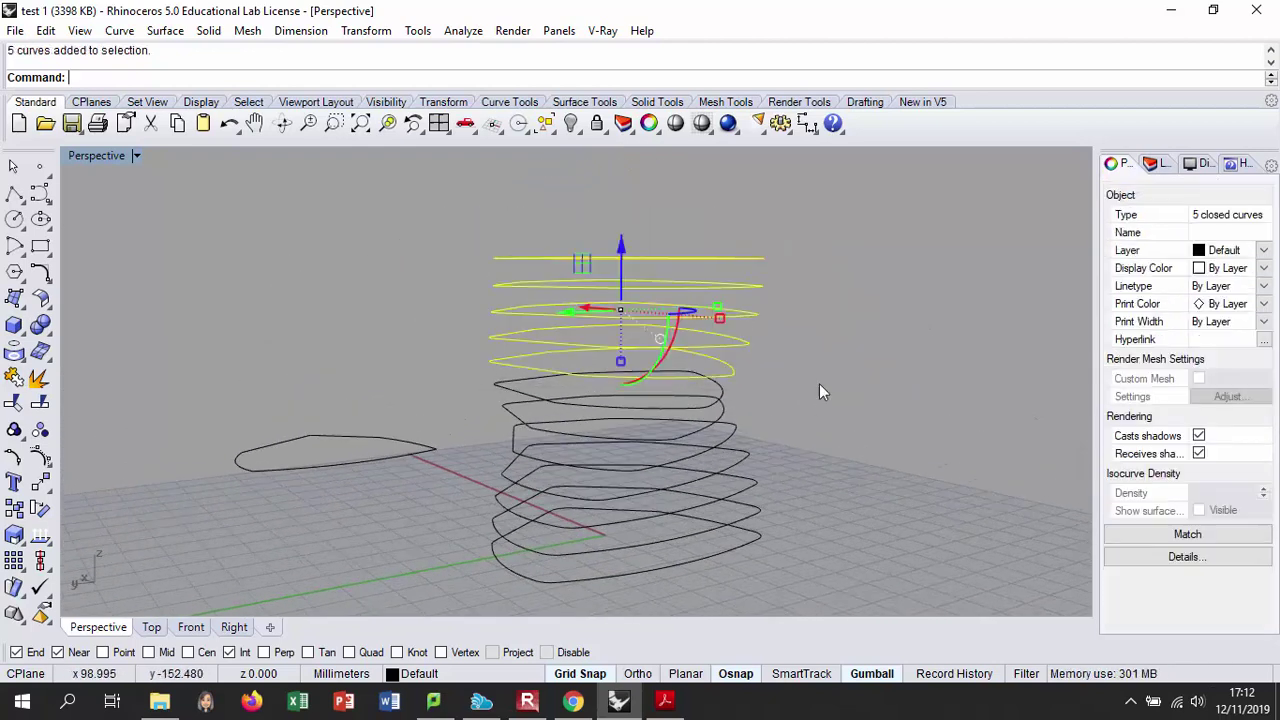
type("ft")
key("Return")
key("Return")
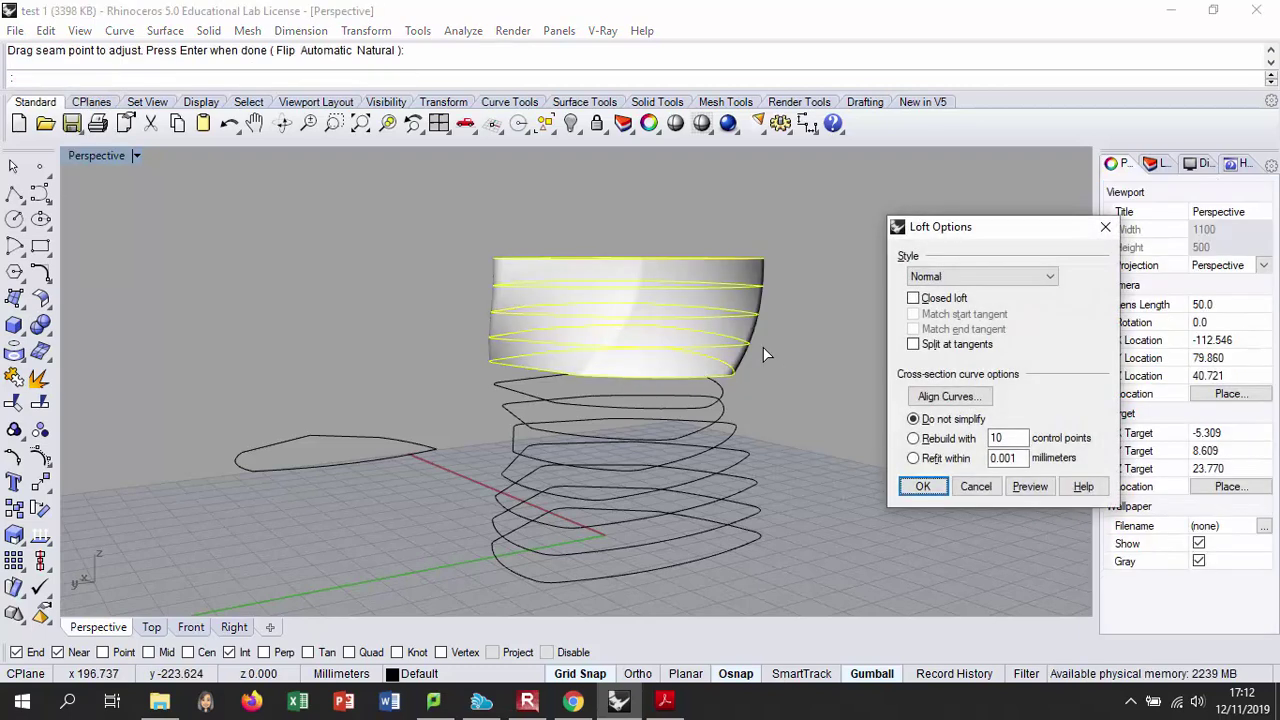
left_click(922, 486)
- Loft the bottom five outlines into a second block with the Normal style and Do not simplify
left_click_drag(485, 404, 800, 587)
type("loft")
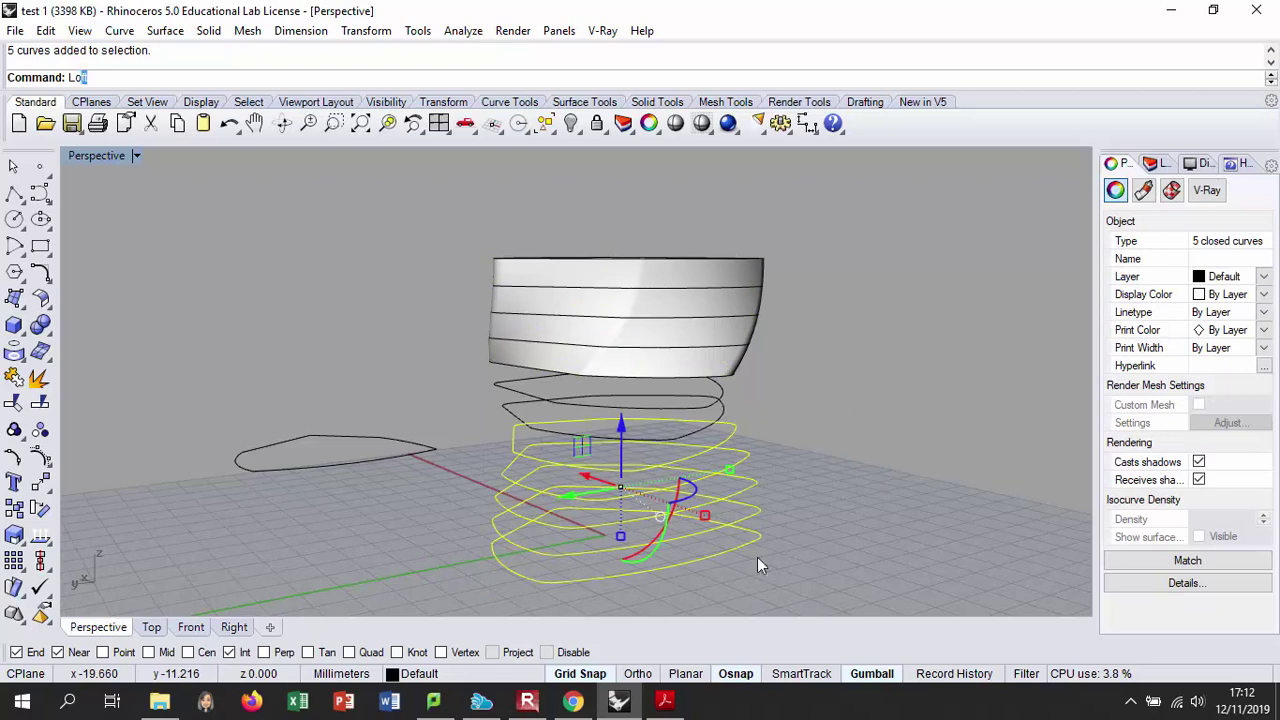
key("Return")
key("Return")
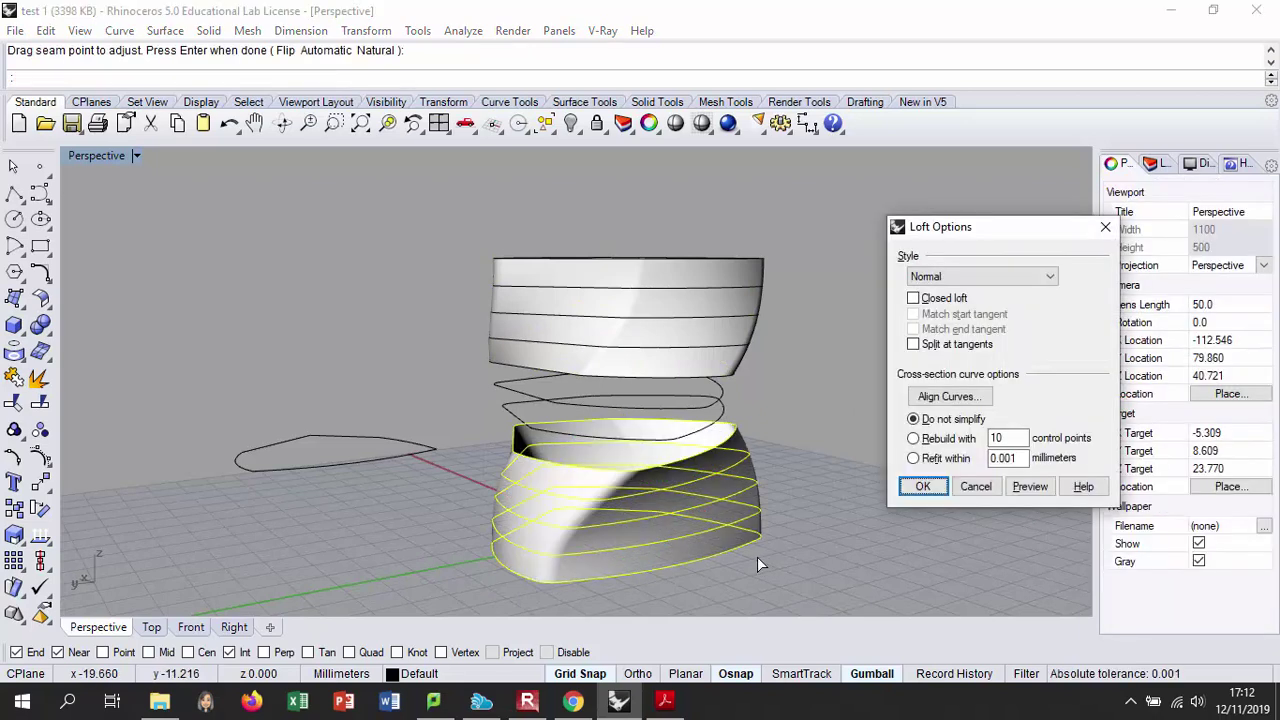
left_click(922, 486)
right_click_drag(867, 497, 630, 437)
key("Escape")
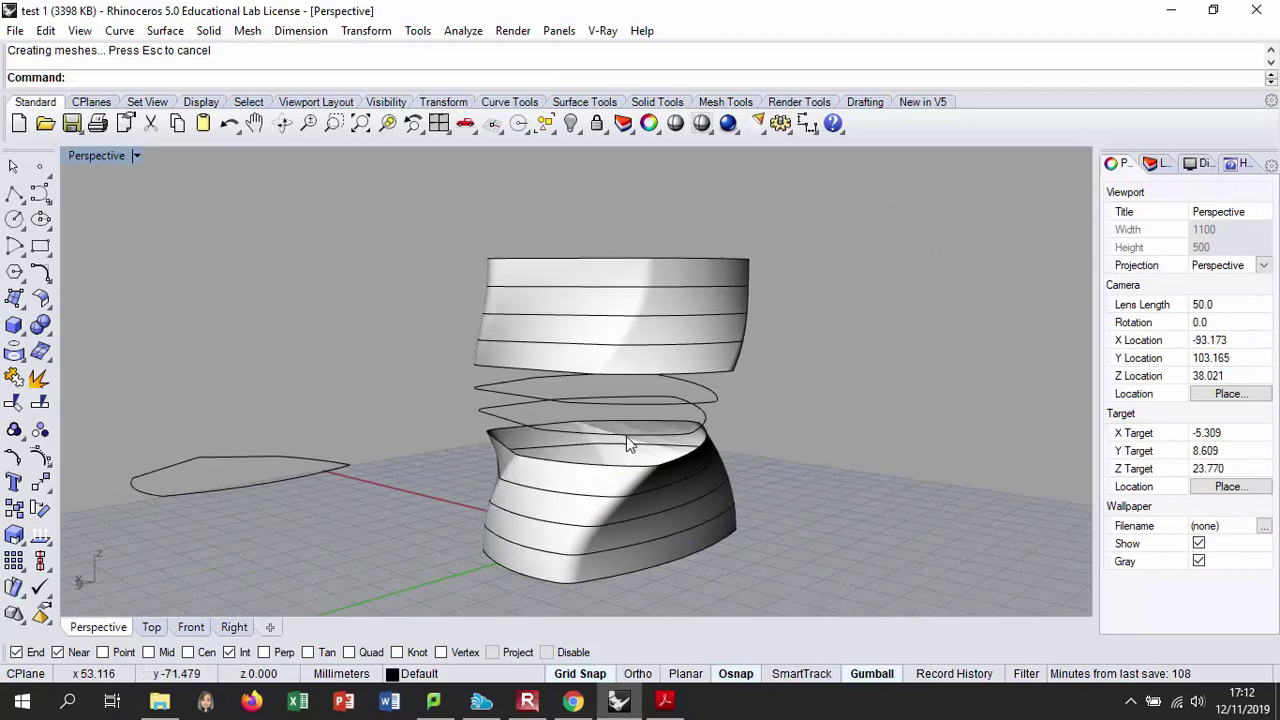
- Loft the two remaining middle outlines into a thin block with the Normal style and Do not simplify
scroll(627, 437, "up", 3)
left_click(627, 450)
left_click(662, 387)
left_click(663, 384, "shift")
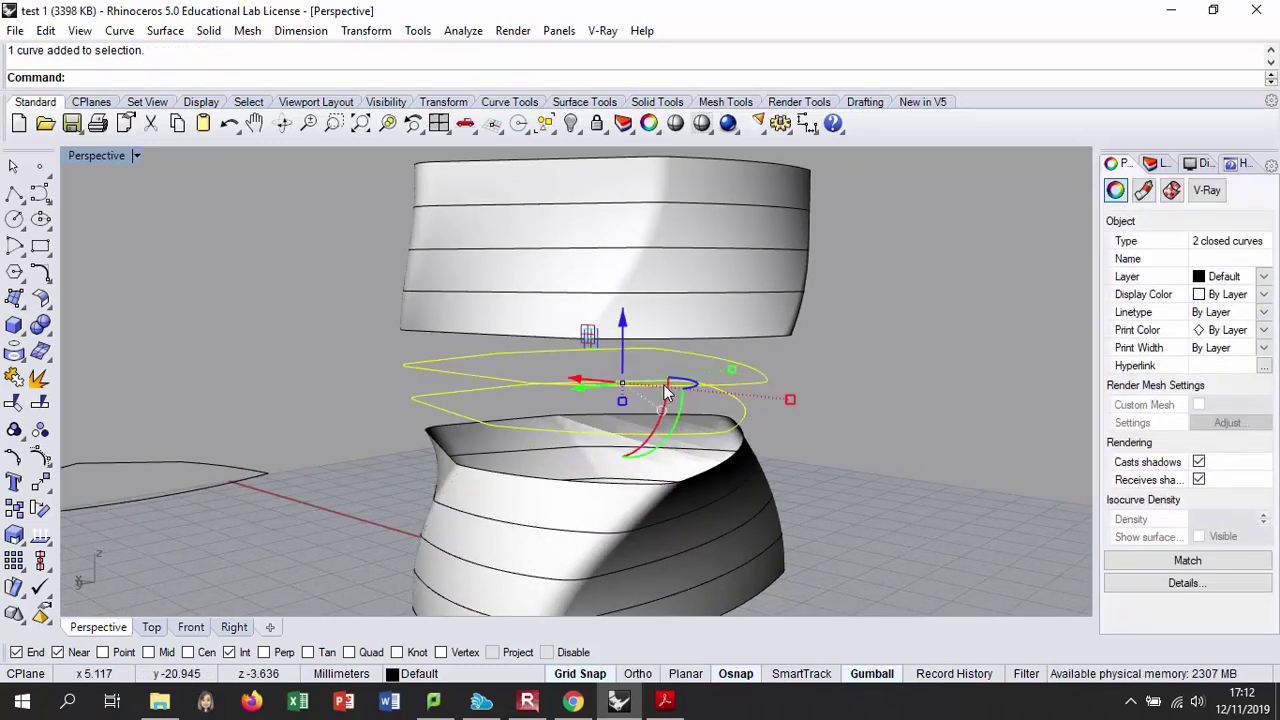
type("Lif")
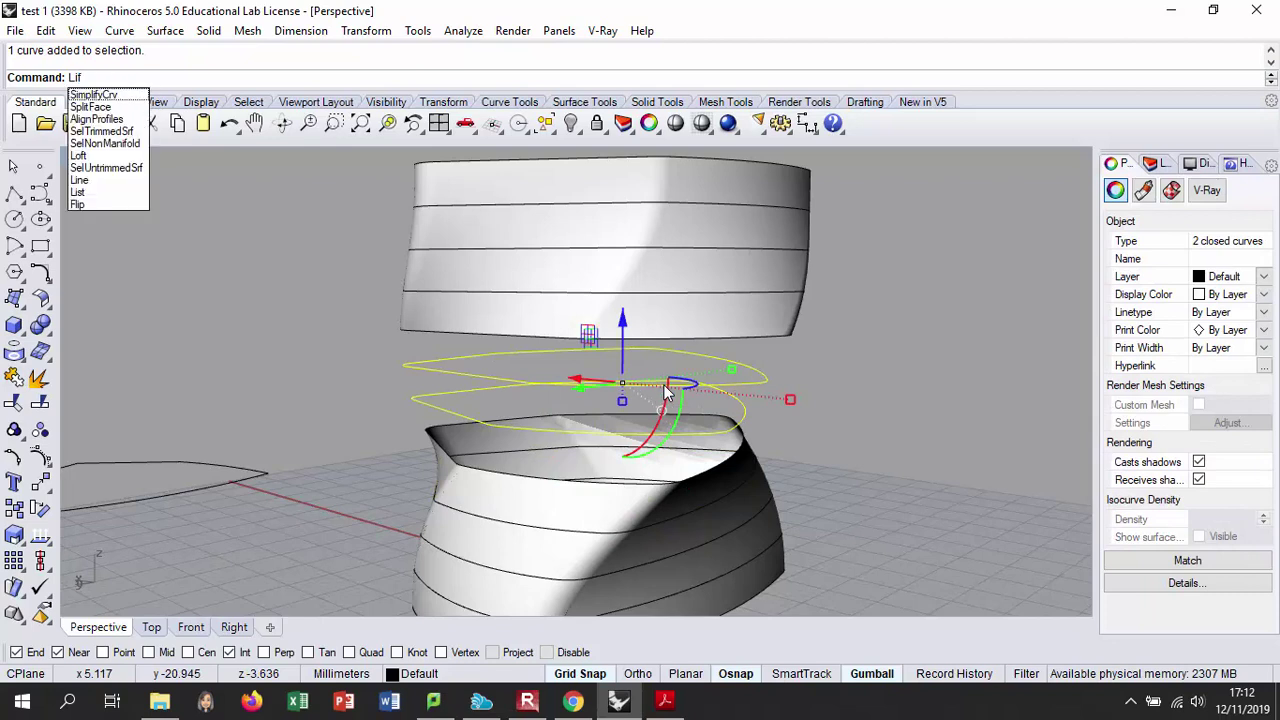
key("BackSpace")
key("BackSpace")
type("ofr")
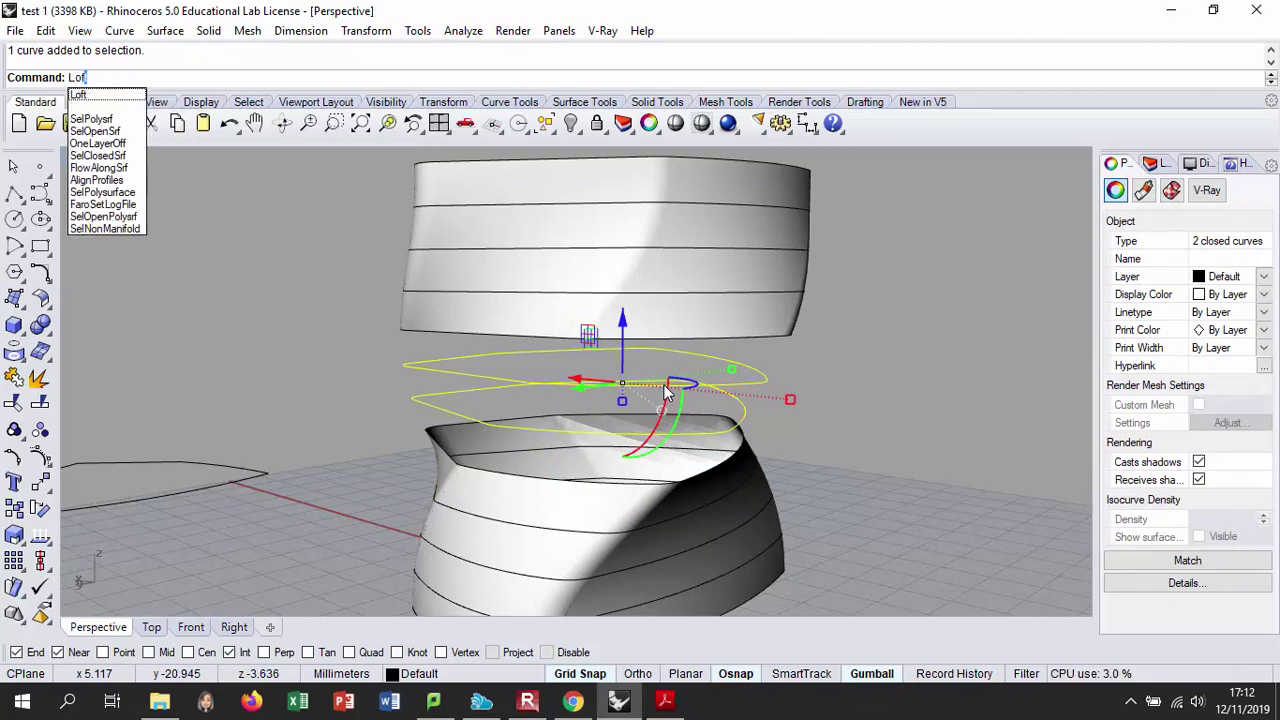
key("BackSpace")
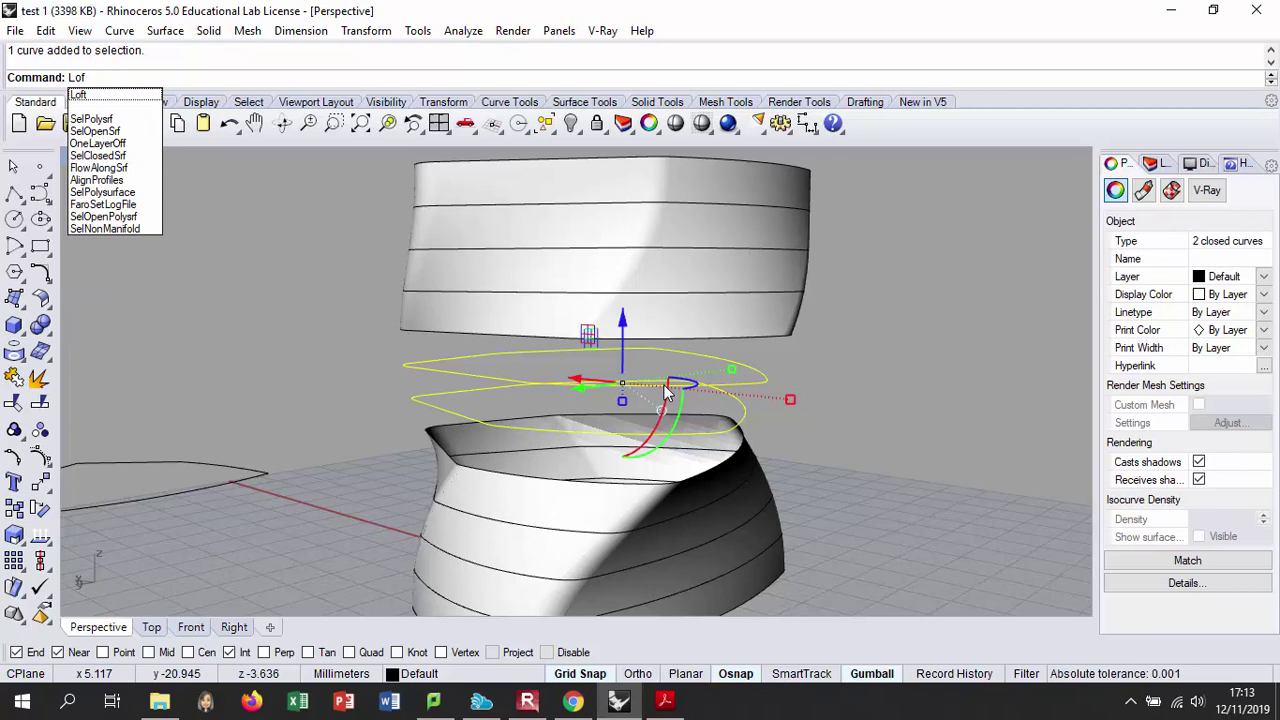
type("t")
key("Return")
key("Return")
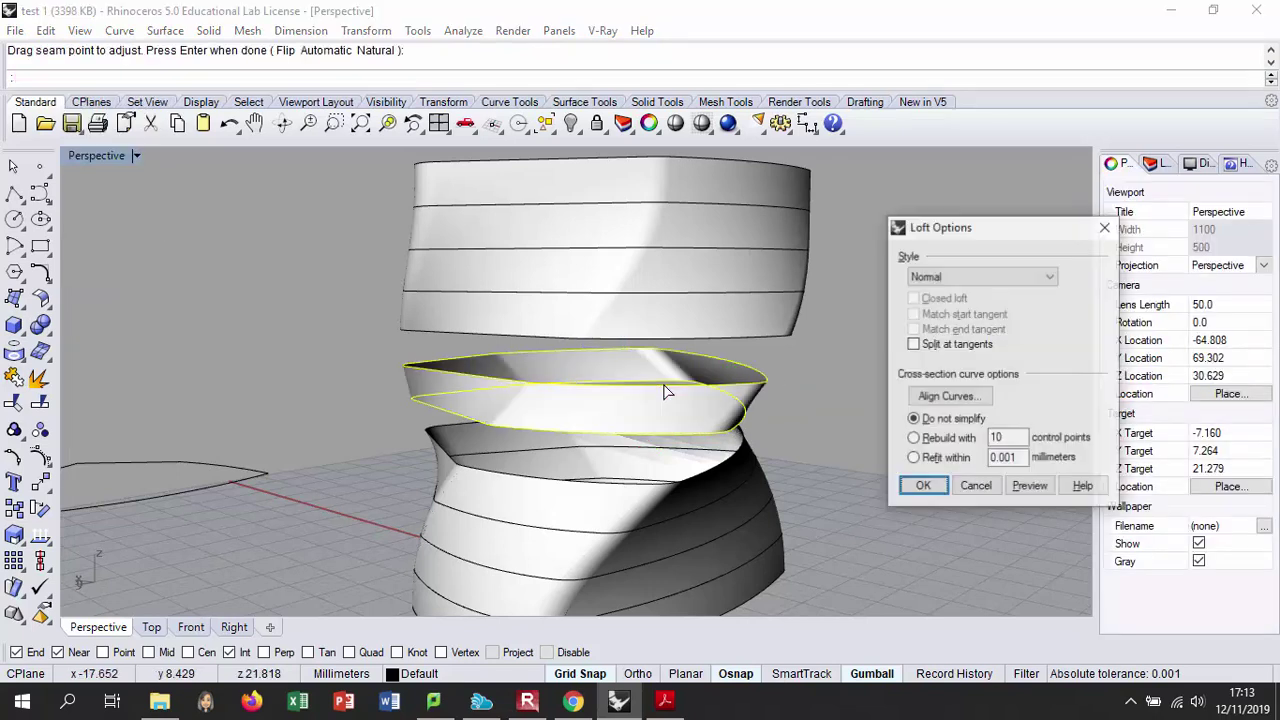
left_click(923, 487)
key("Escape")
- Cap the open ends of the thin middle block
right_click_drag(728, 381, 694, 400)
left_click(700, 408)
left_click(745, 447)
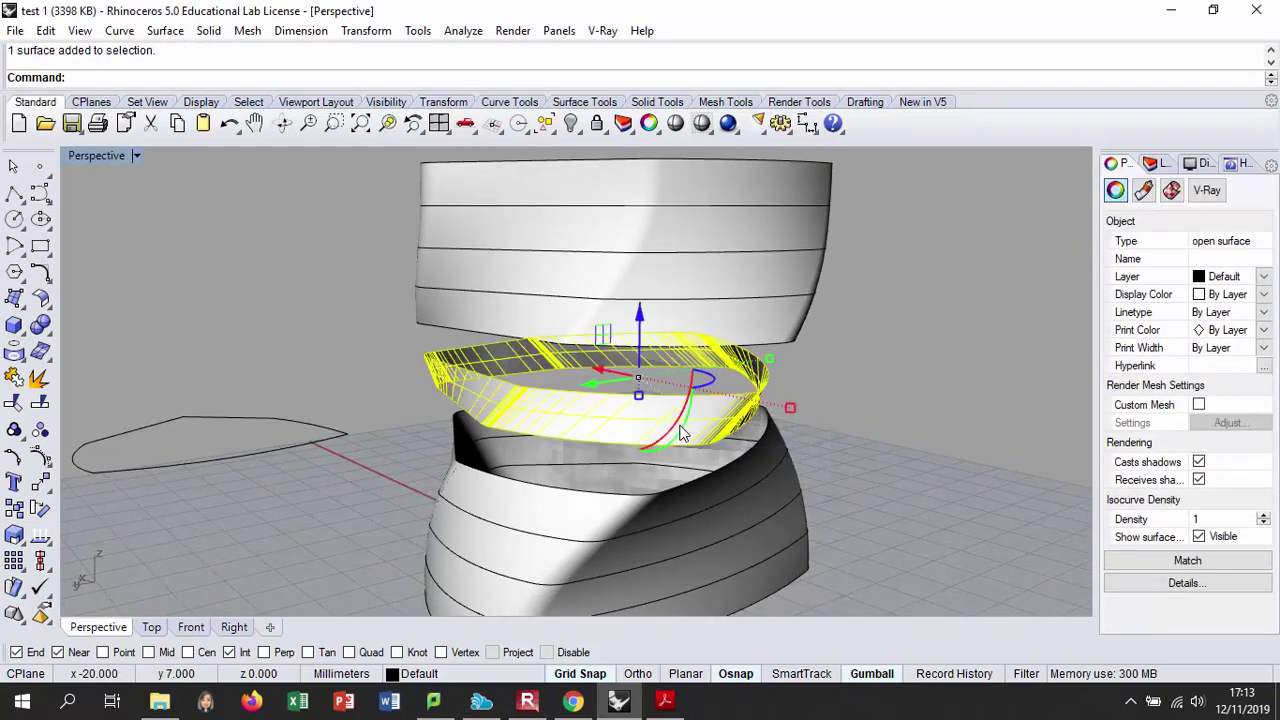
type("ap")
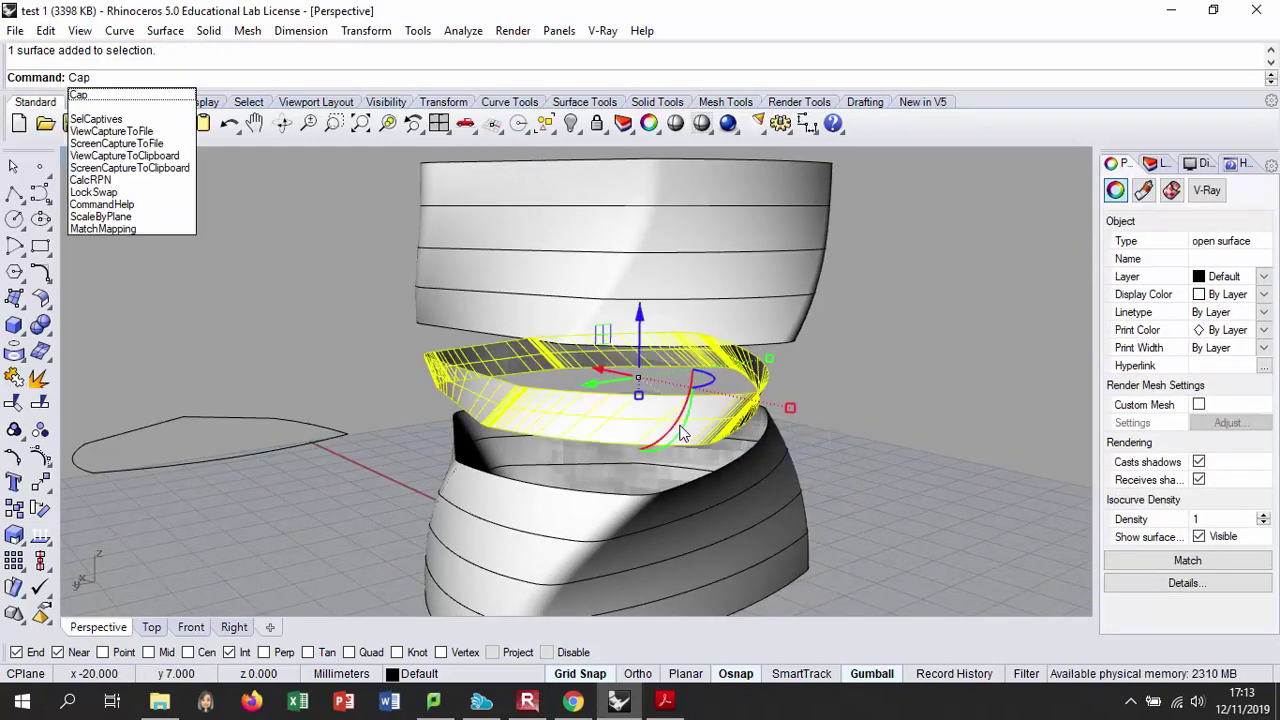
key("Return")
key("Escape")
right_click_drag(680, 428, 694, 380)
- Cap the open ends of the upper block
left_click(731, 297)
right_click_drag(753, 282, 722, 290)
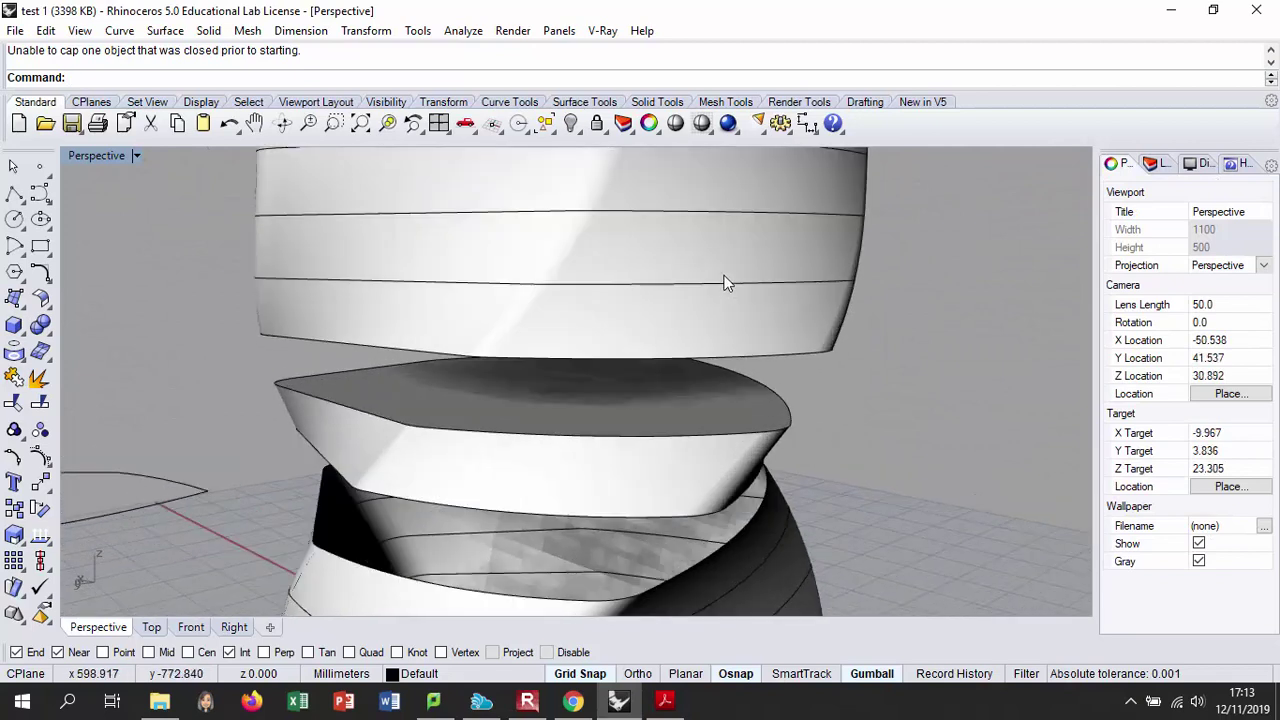
left_click(725, 268)
type("Cap")
key("Return")
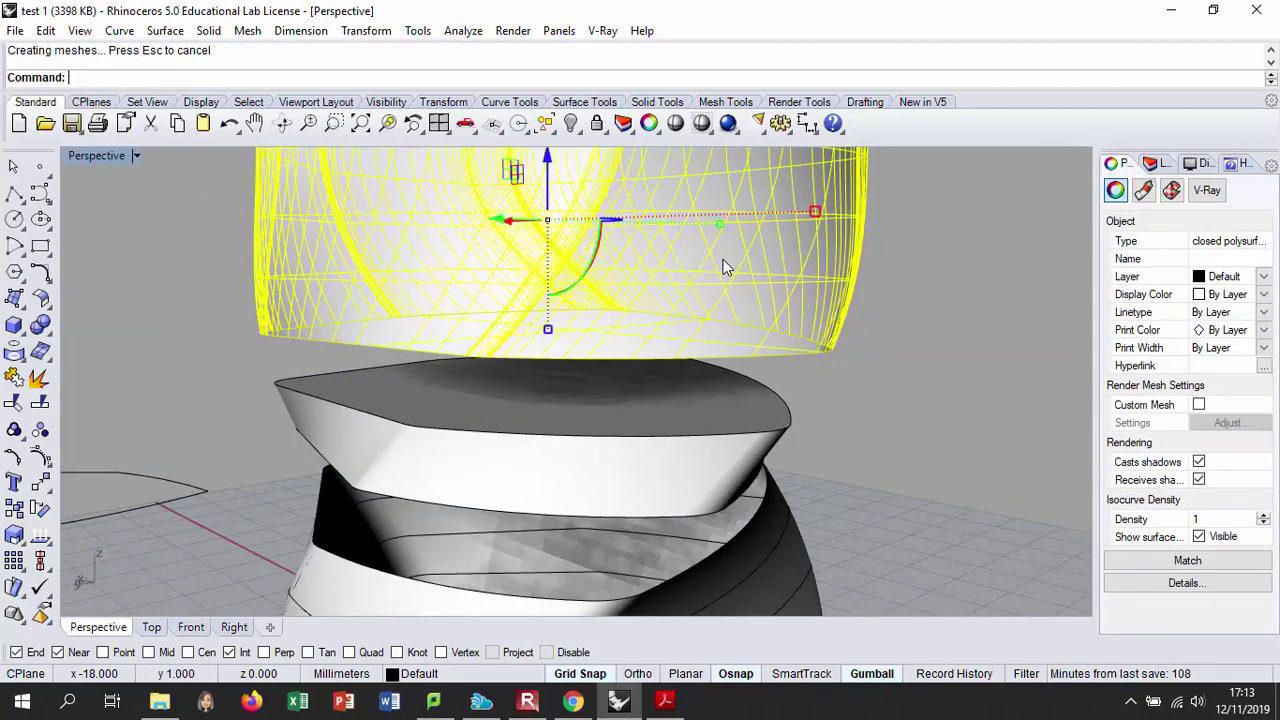
key("Escape")
- Cap the open ends of the lower block
right_click_drag(723, 263, 675, 490)
scroll(675, 490, "down", 3)
scroll(684, 440, "up", 3)
left_click(692, 461)
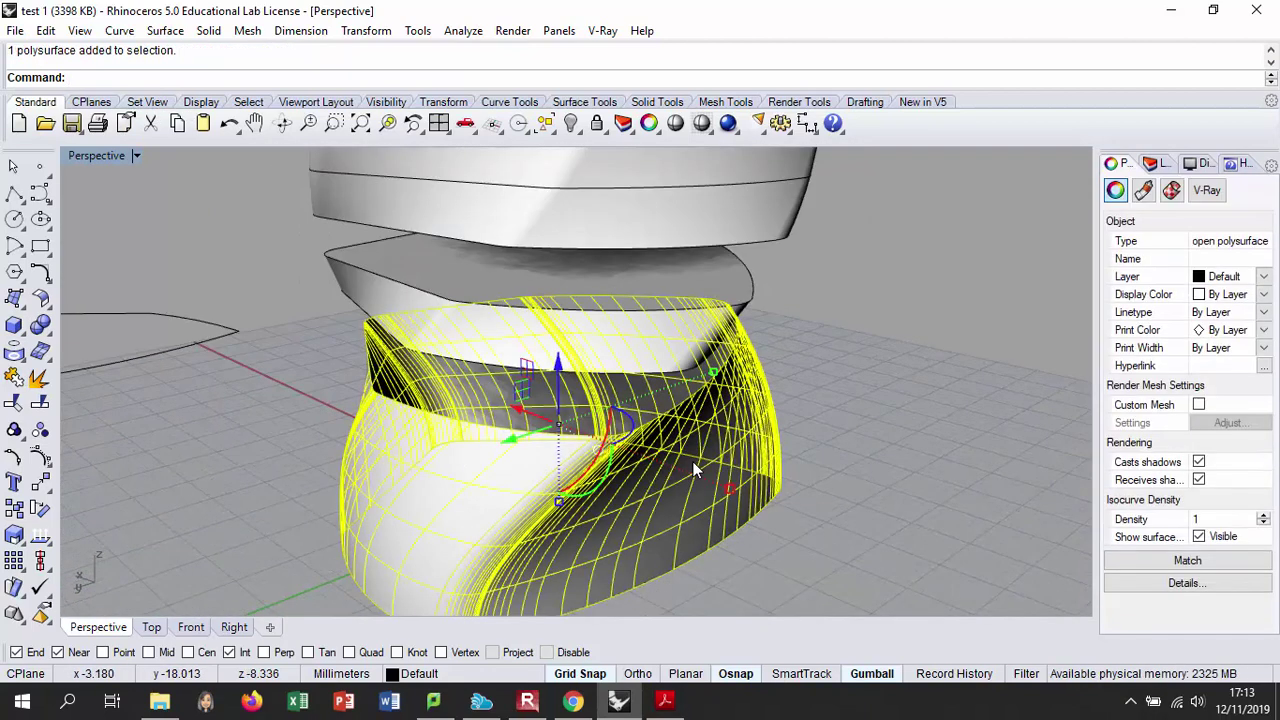
type("Ca")
key("Return")
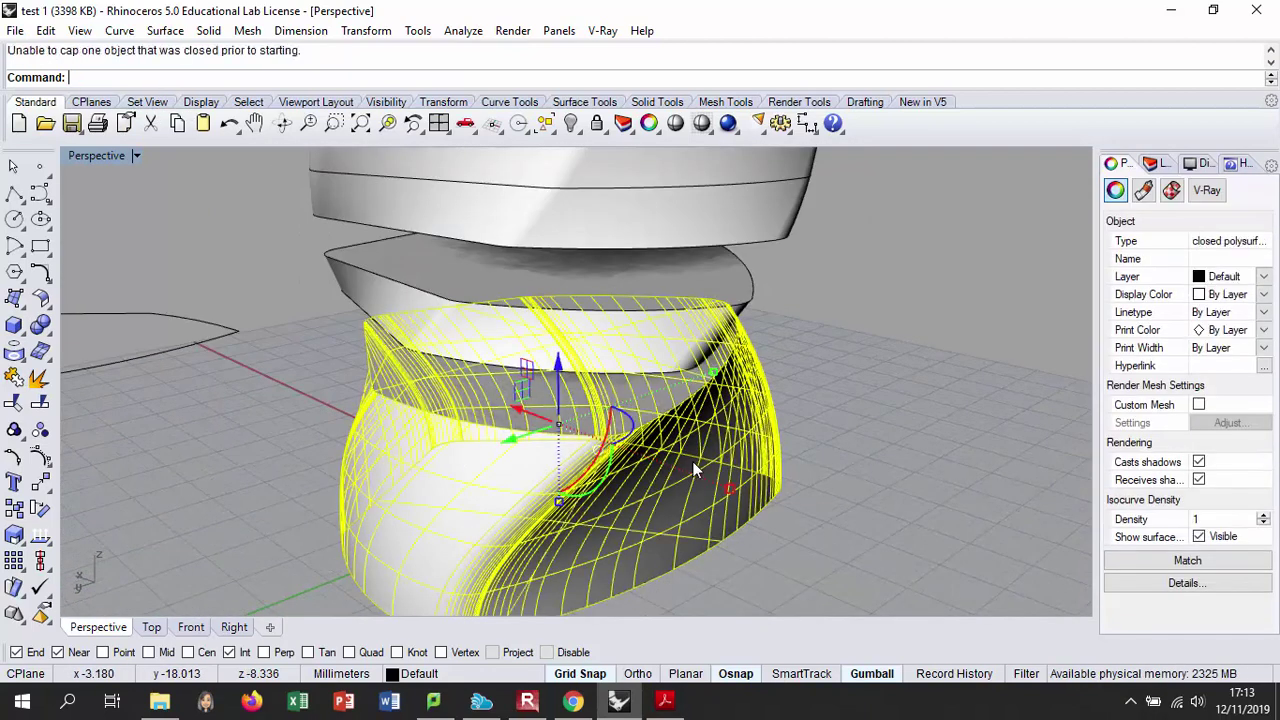
key("Escape")
- Scale the outline on top of the middle block inward along both horizontal axes to form a smaller core profile
right_click_drag(692, 461, 686, 307)
left_click(656, 289)
right_click_drag(584, 258, 715, 231)
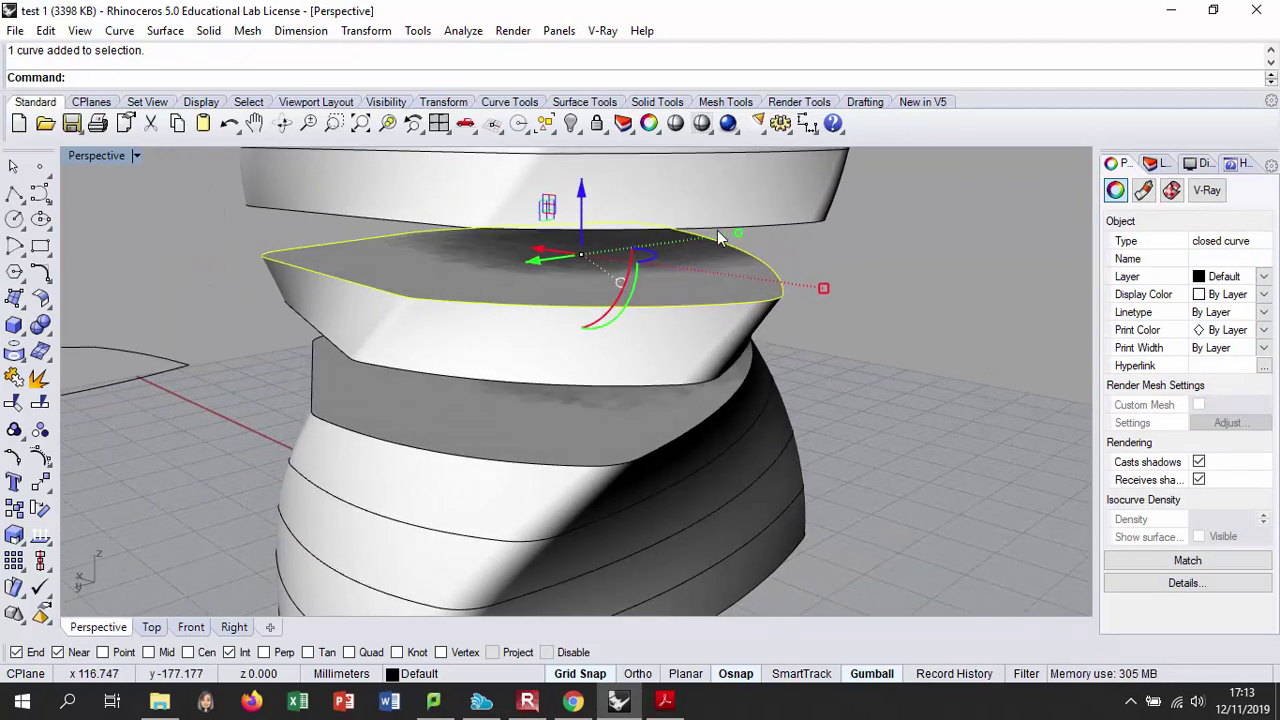
left_click_drag(740, 236, 680, 265)
right_click_drag(680, 265, 772, 278)
left_click_drag(815, 288, 697, 273)
right_click_drag(666, 277, 677, 240)
mouse_move(672, 347)
right_mouse_down()
mouse_move(659, 344)
mouse_move(686, 357)
mouse_move(677, 352)
right_mouse_up()
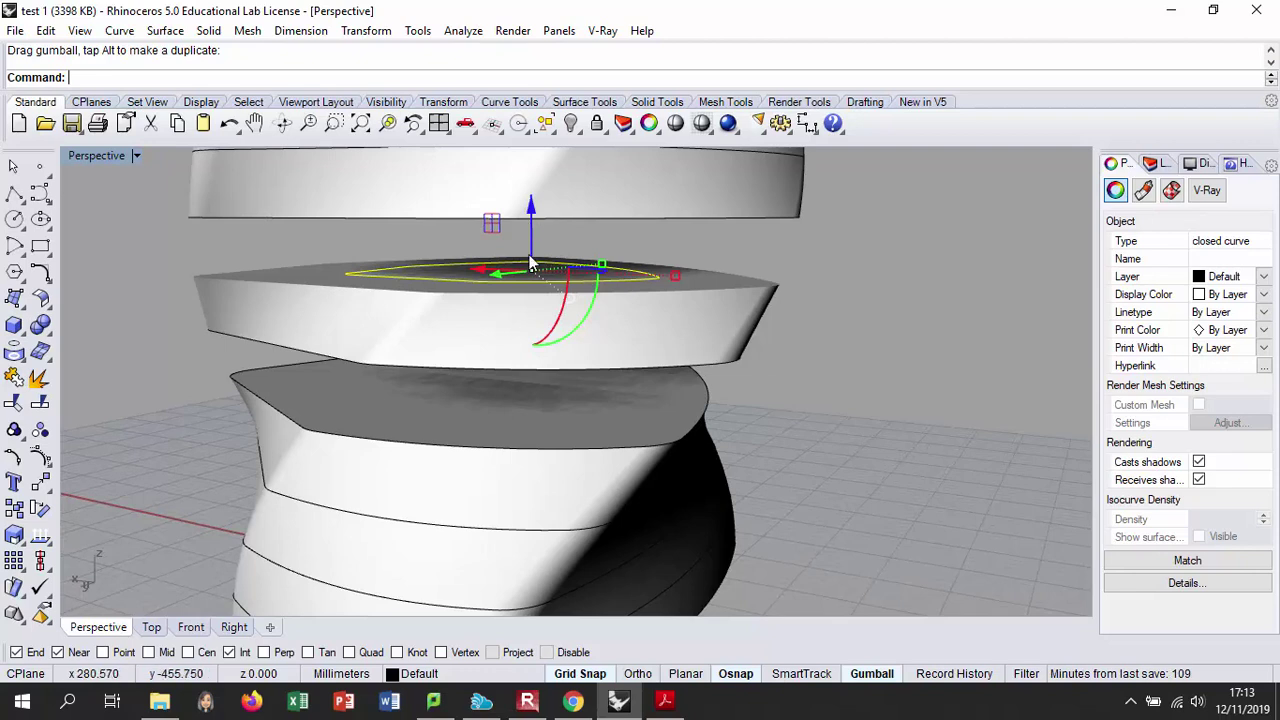
right_click_drag(533, 213, 538, 228)
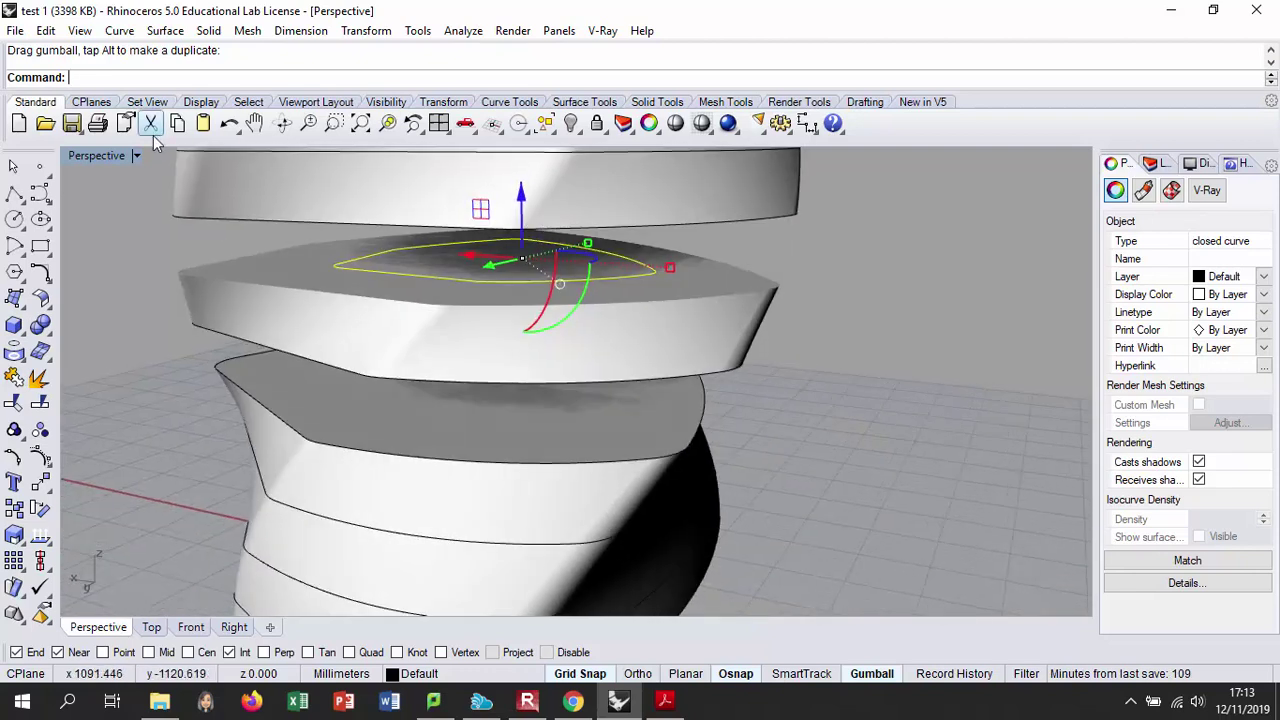
- Extrude the small core outline straight up 3.636 mm as a one-sided solid to meet the underside of the upper block
left_click(210, 32)
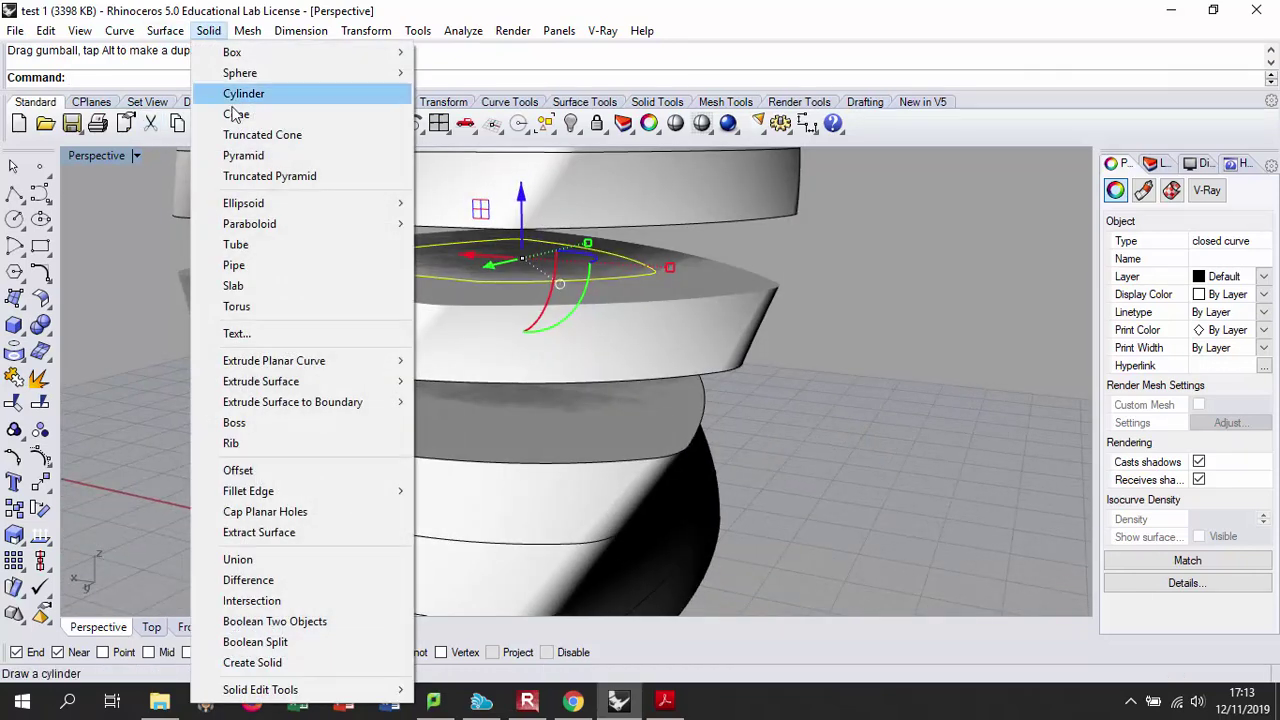
mouse_move(273, 364)
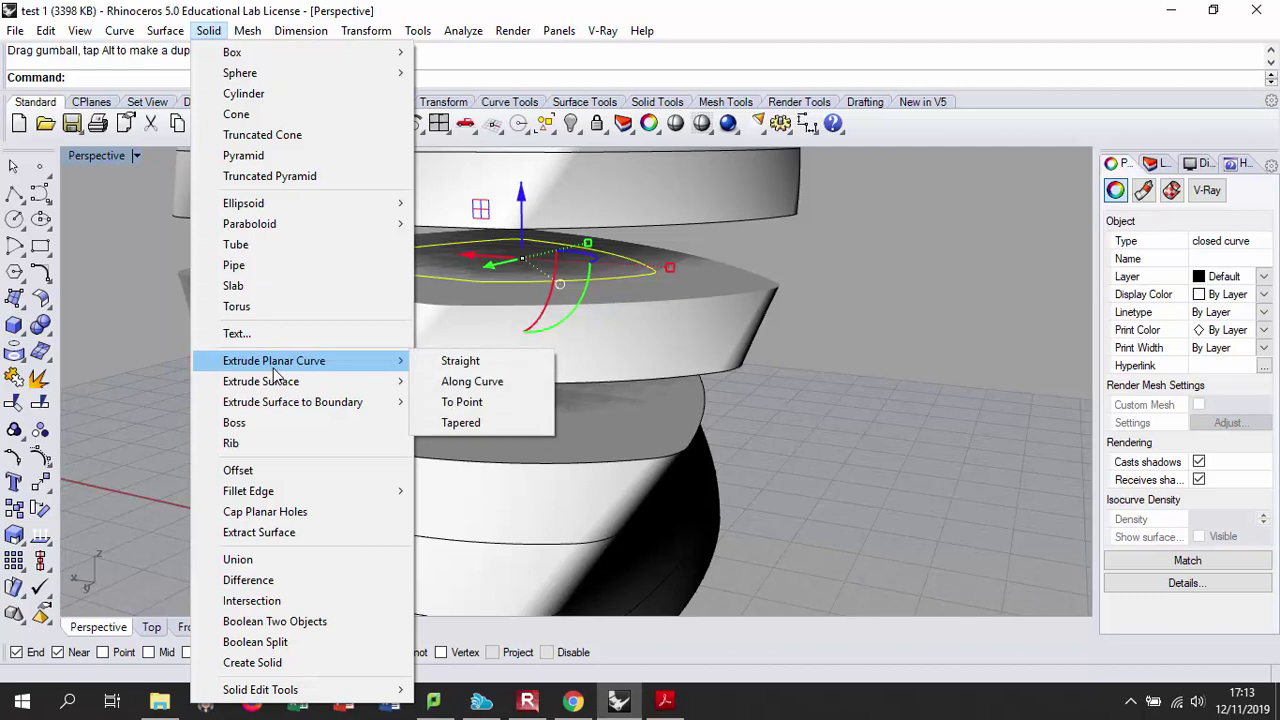
left_click(455, 361)
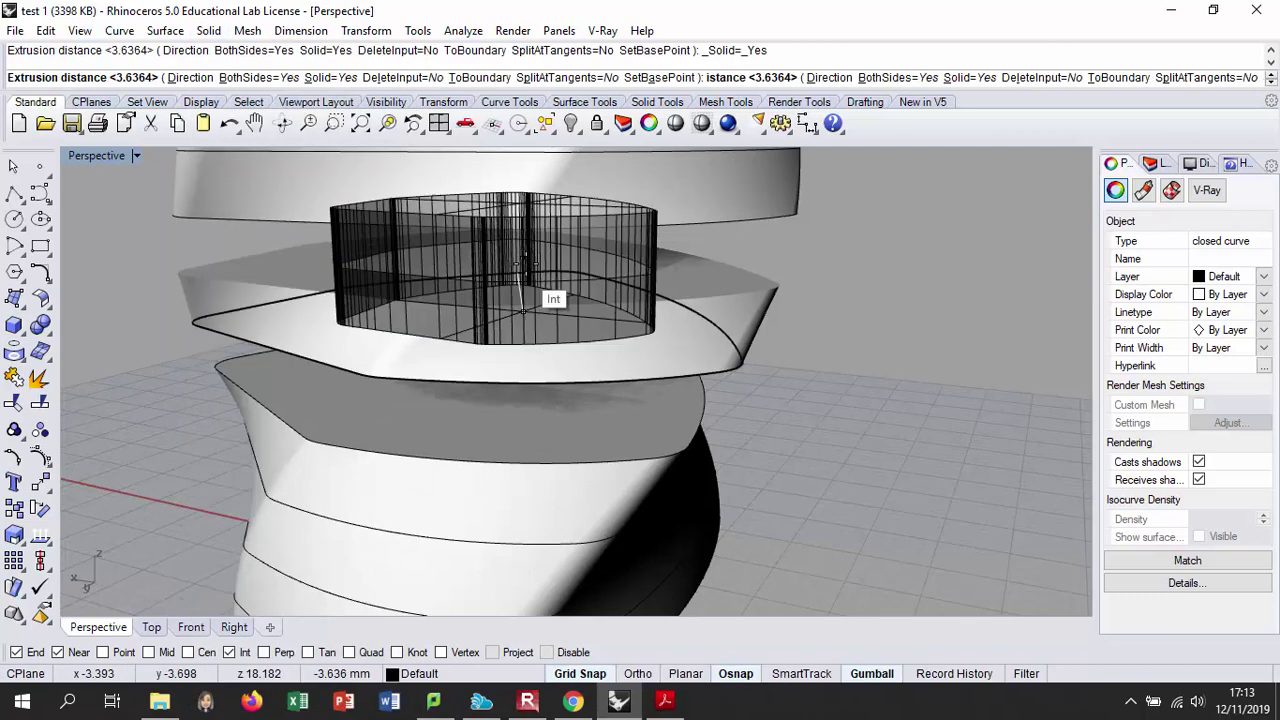
right_click_drag(491, 325, 503, 223)
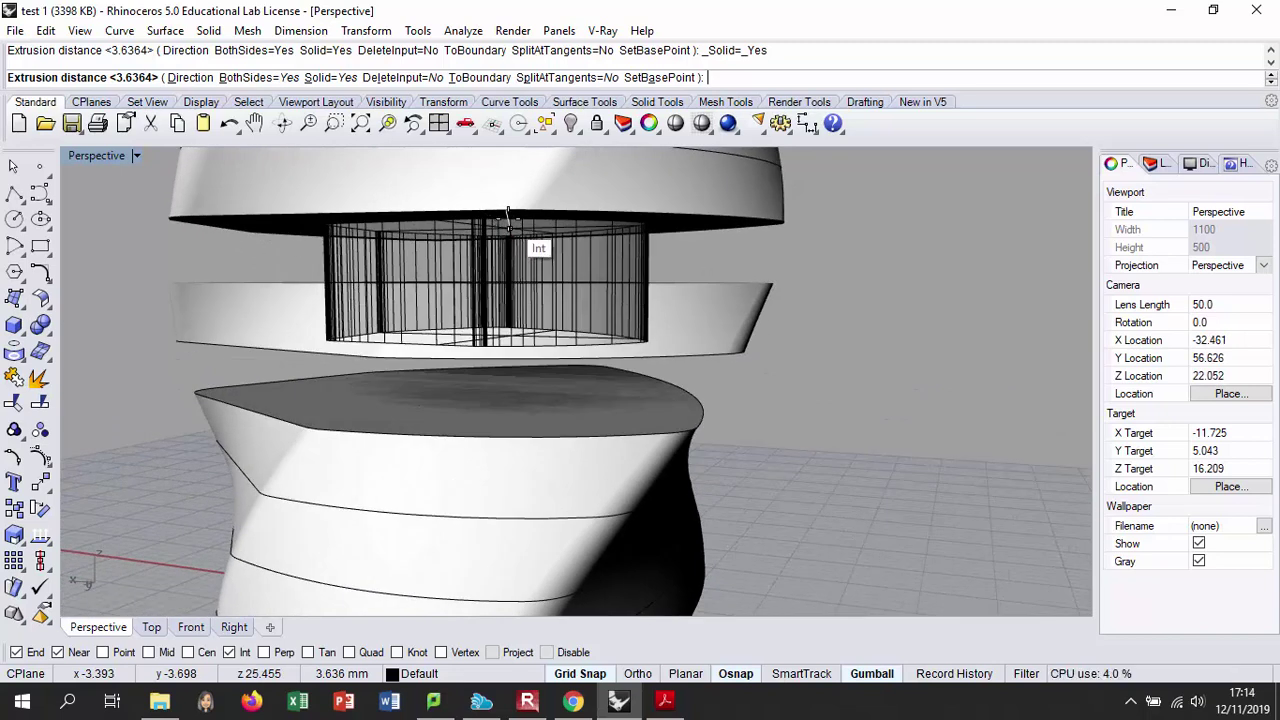
left_click(262, 78)
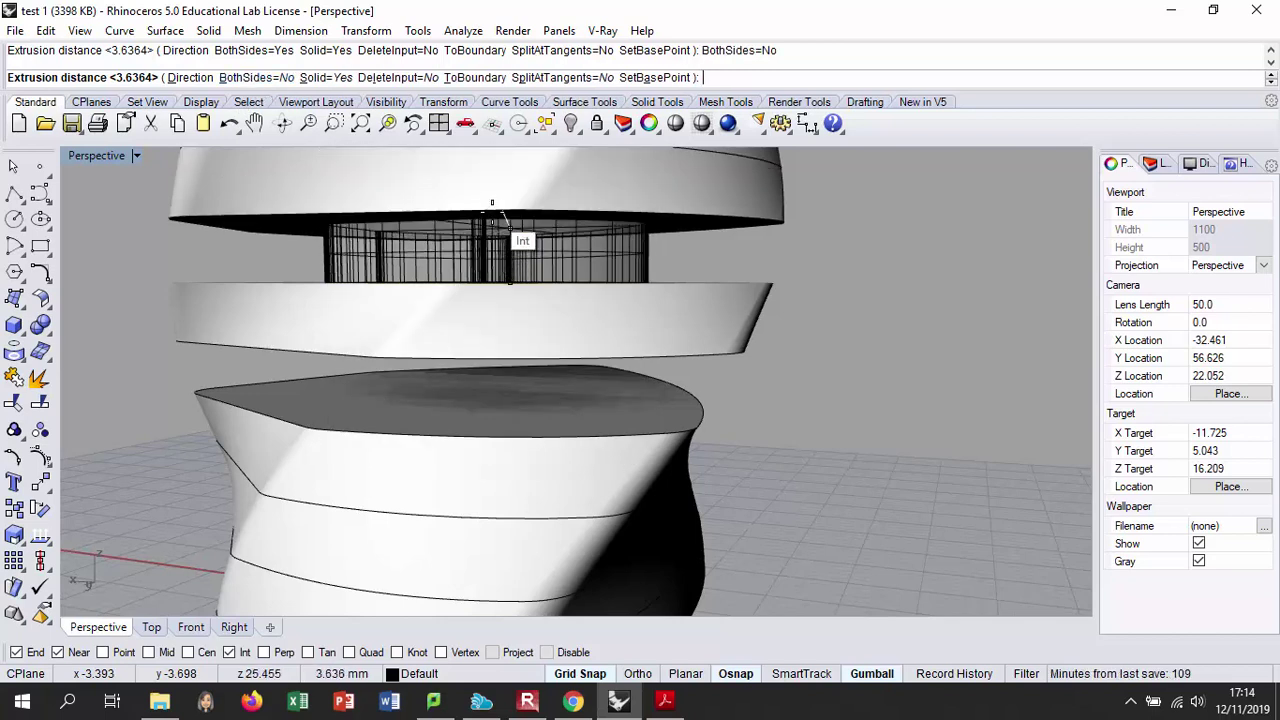
left_click(505, 222)
key("Escape")
right_click_drag(543, 263, 530, 332)
- Copy the core extrusion and move the duplicate down into the gap between the middle and lower blocks
left_click(545, 265)
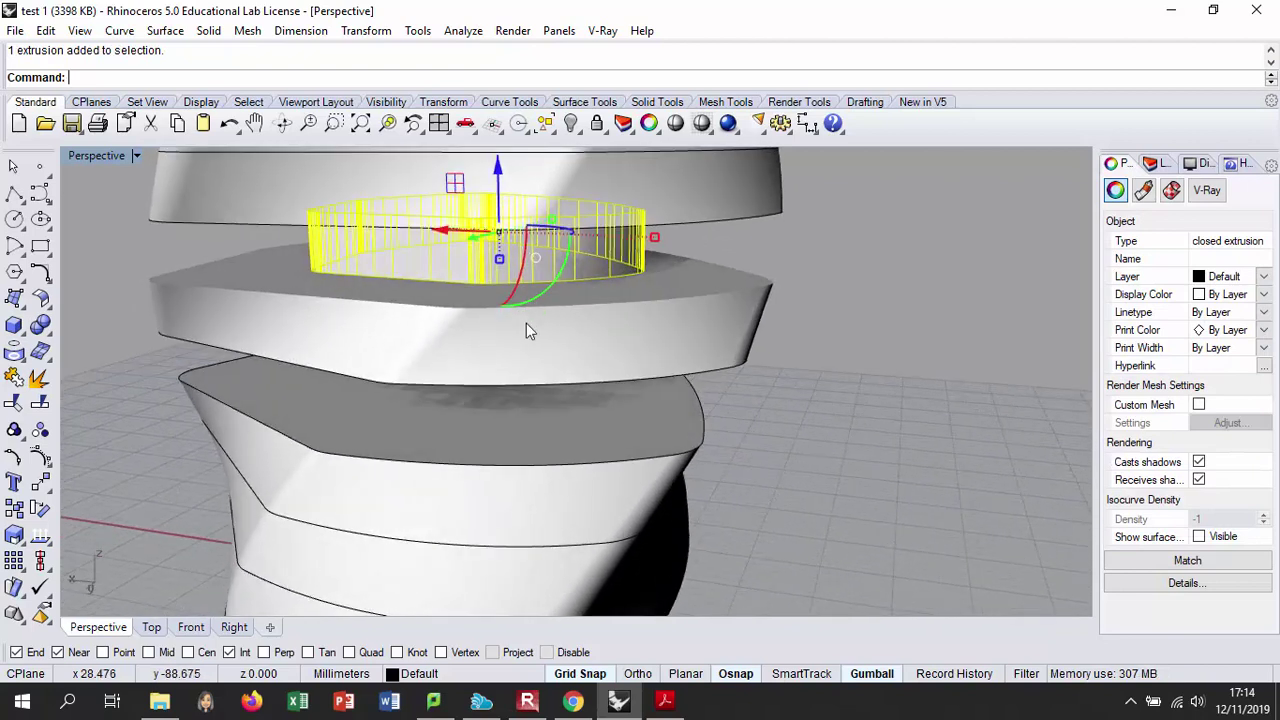
key("ctrl+c")
key("ctrl+v")
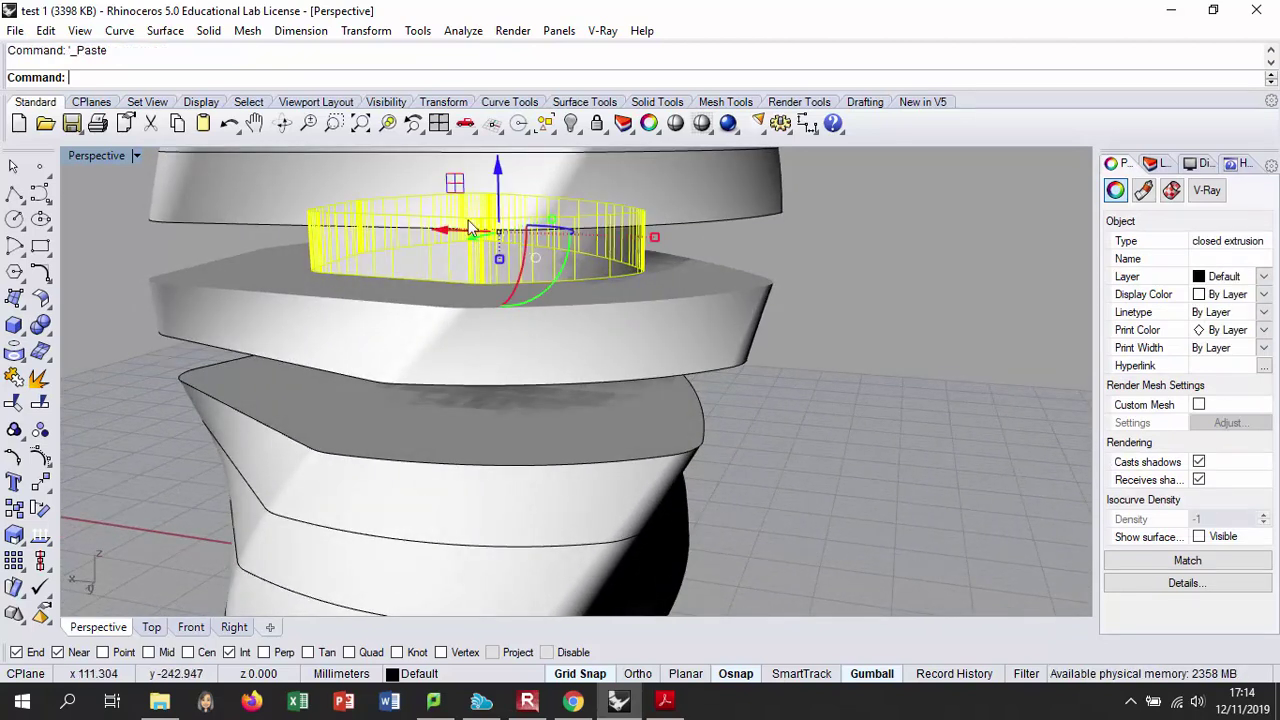
right_click_drag(432, 267, 465, 215)
left_click_drag(460, 162, 476, 301)
right_click_drag(509, 410, 500, 360)
key("Escape")
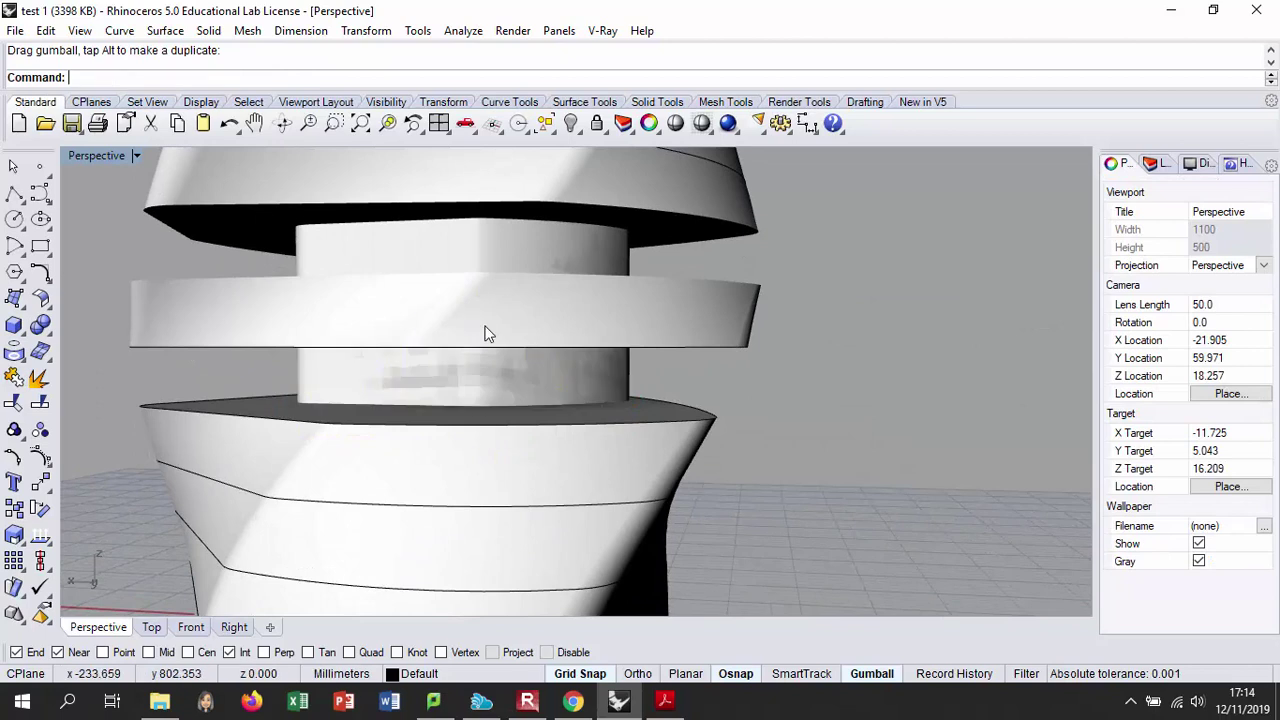
- Examine the separated blocks and their connecting cores from several angles and distances
scroll(480, 314, "up", 3)
scroll(577, 365, "down", 5)
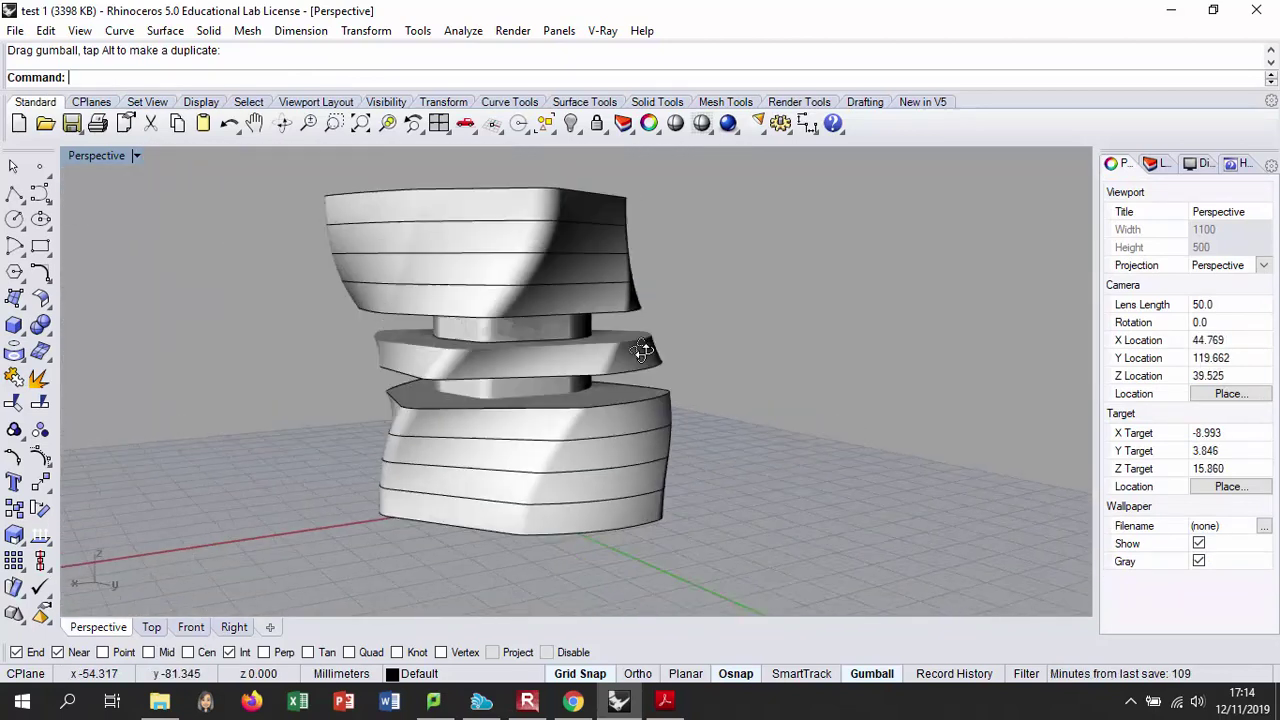
right_click_drag(595, 400, 484, 399)
scroll(484, 399, "up", 3)
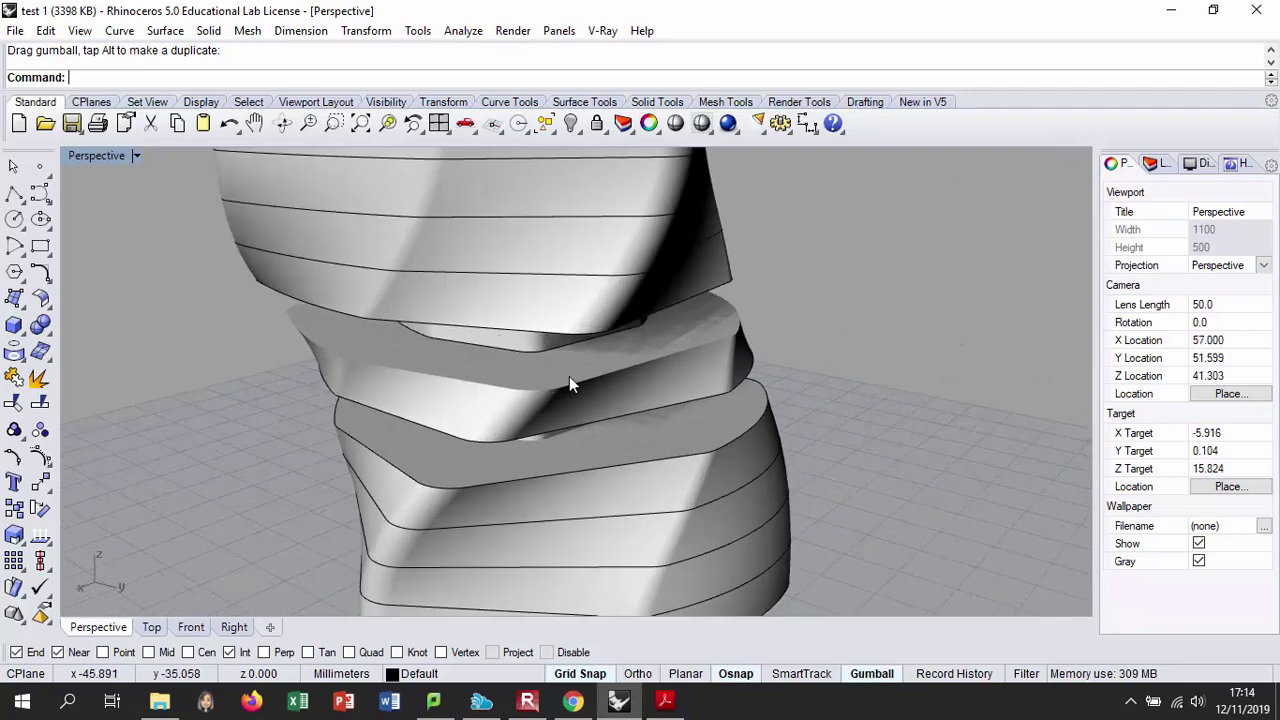
right_click_drag(703, 380, 457, 394)
scroll(735, 355, "down", 5)
scroll(552, 416, "up", 2)
right_click_drag(552, 416, 697, 398)
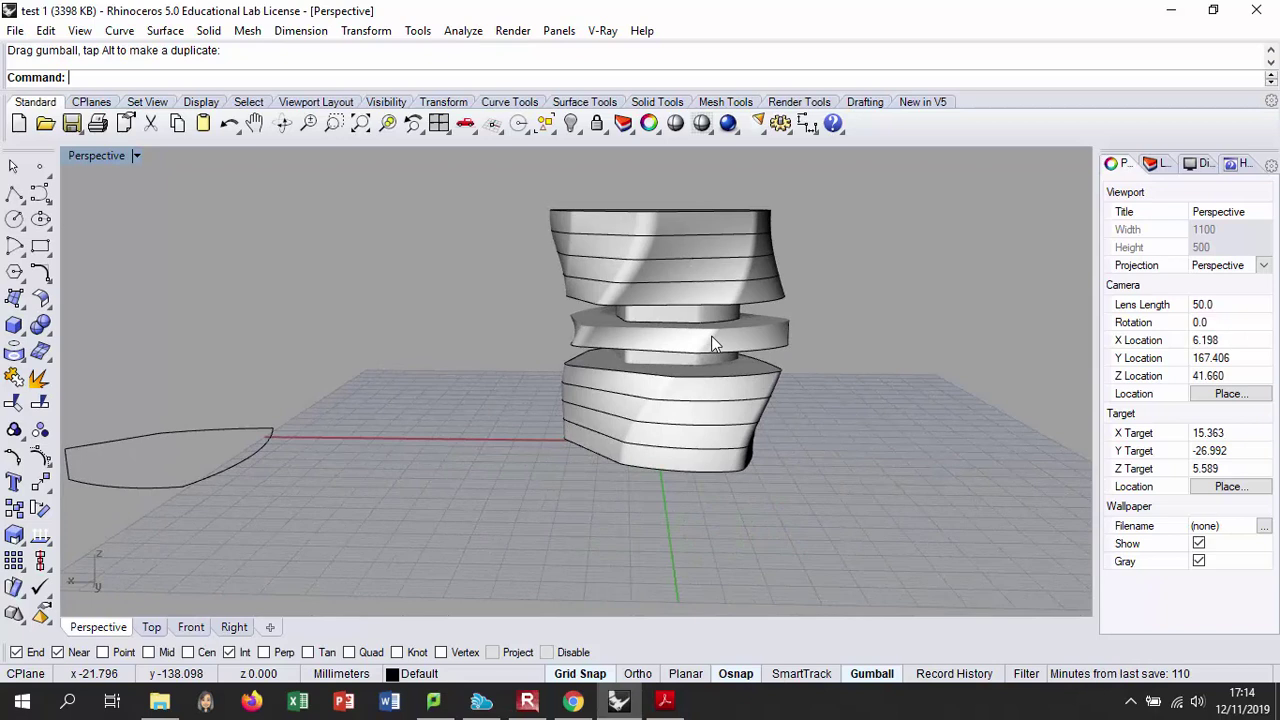
scroll(562, 362, "down", 5)
scroll(597, 360, "up", 2)
scroll(597, 360, "up", 4)
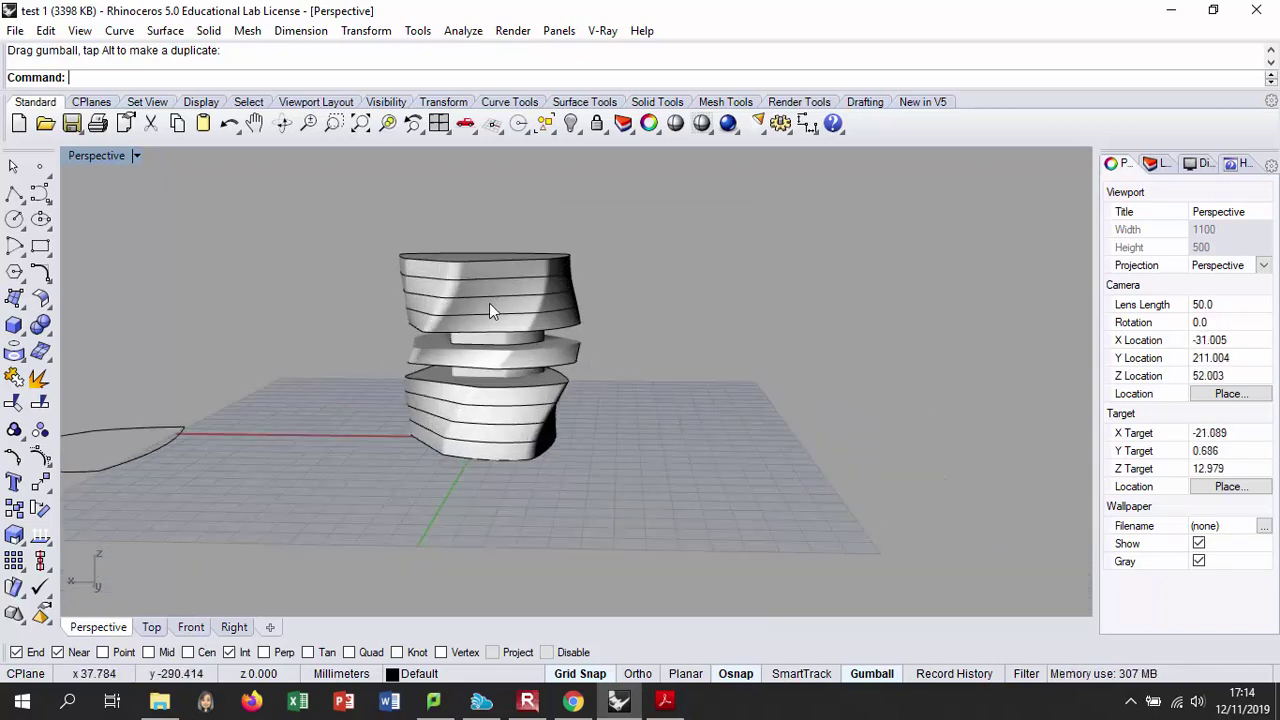
scroll(489, 305, "up", 5)
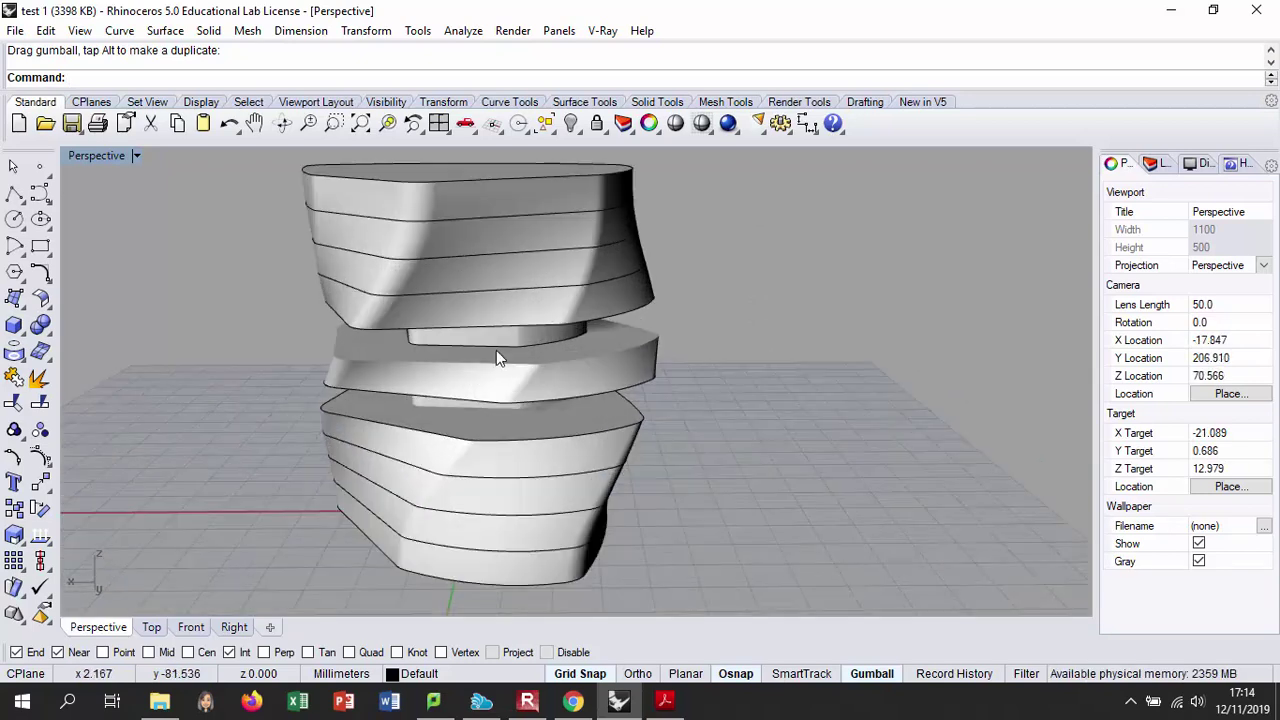
right_click_drag(498, 353, 585, 343)
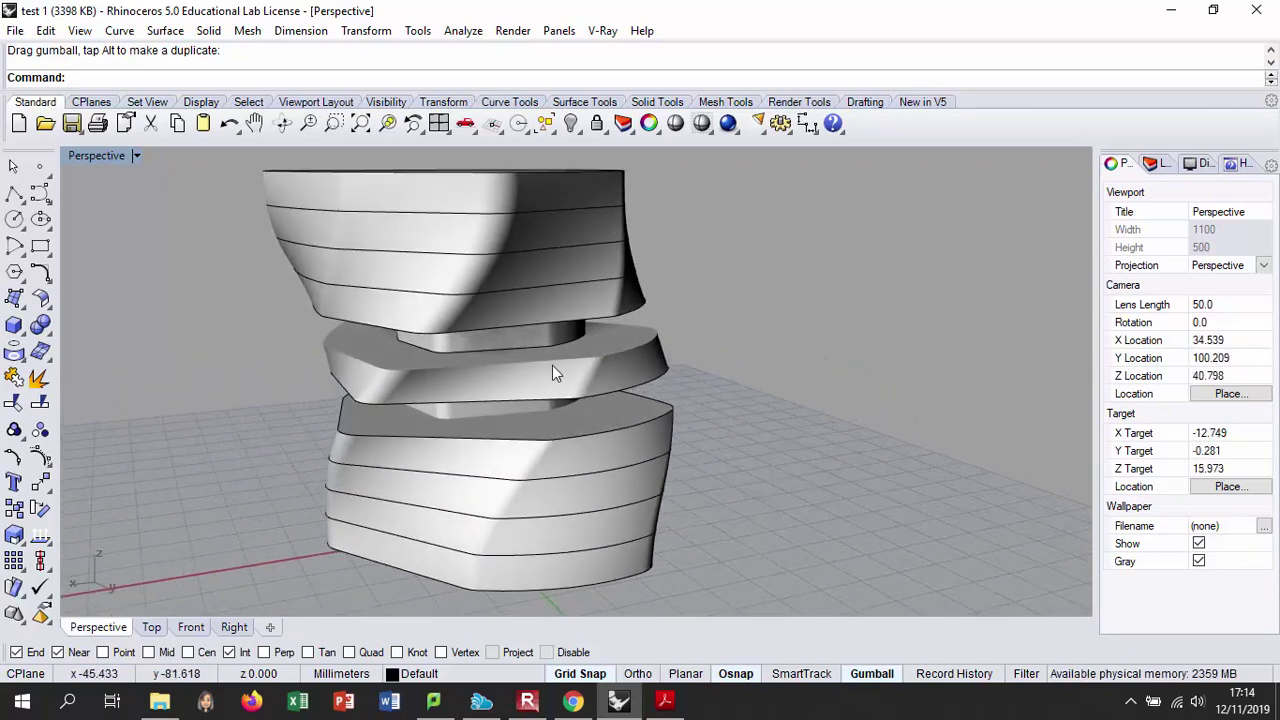
- Undo the duplicate core's move, its pasting and the core extrusion, keeping the scaled core outline
key("ctrl+z")
key("ctrl+z")
key("ctrl+z")
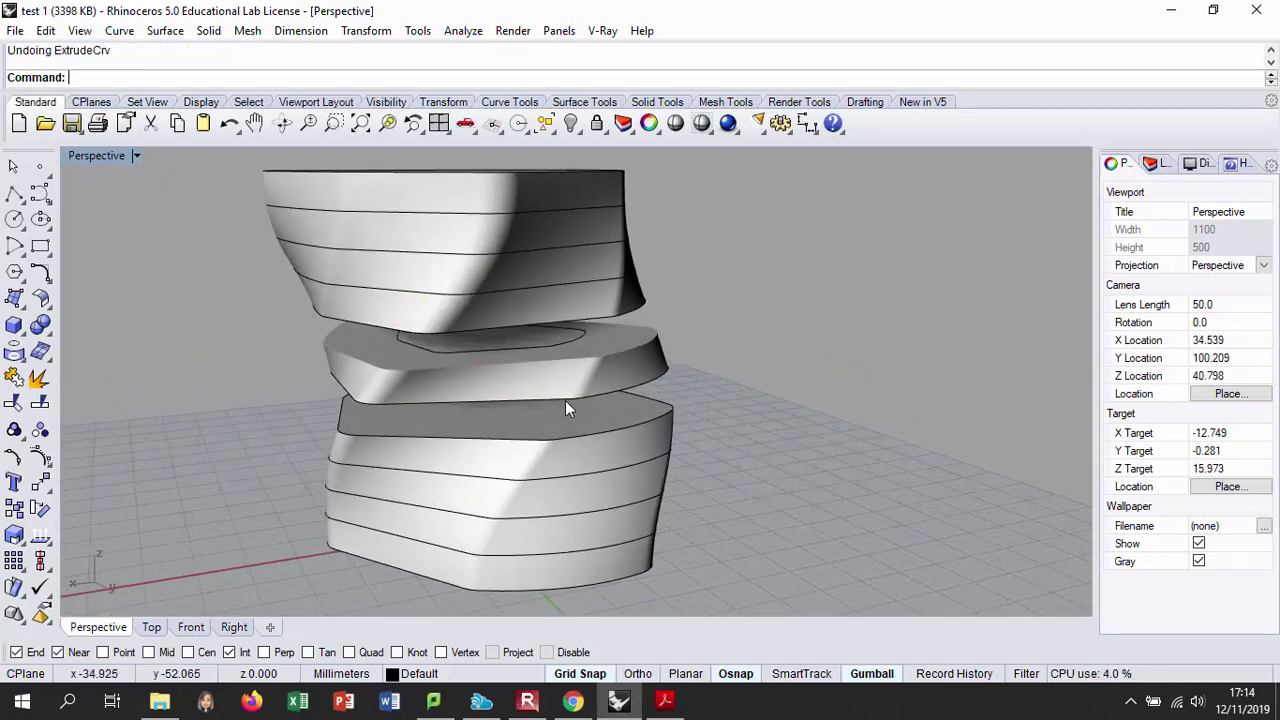
- Undo the core outline scaling, the block capping and the deletions back to the continuous twisted tower
key("ctrl+z")
key("ctrl+z")
key("ctrl+z")
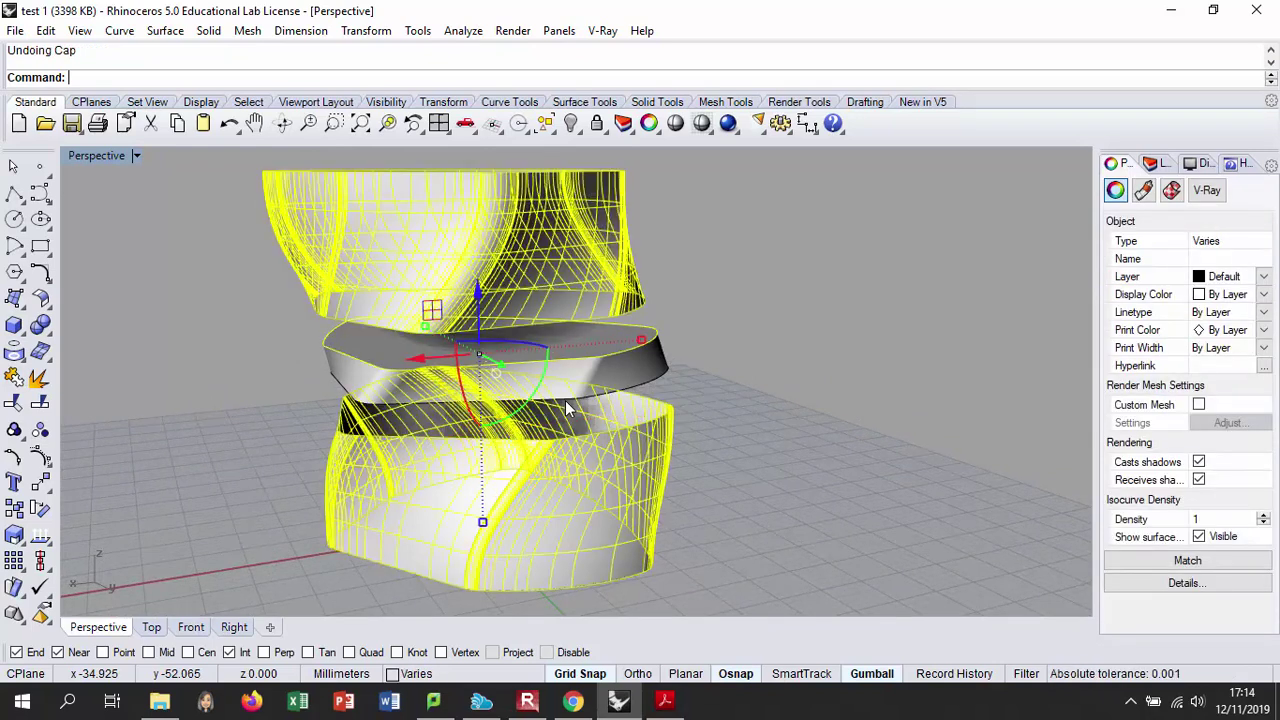
key("ctrl+z")
key("ctrl+z")
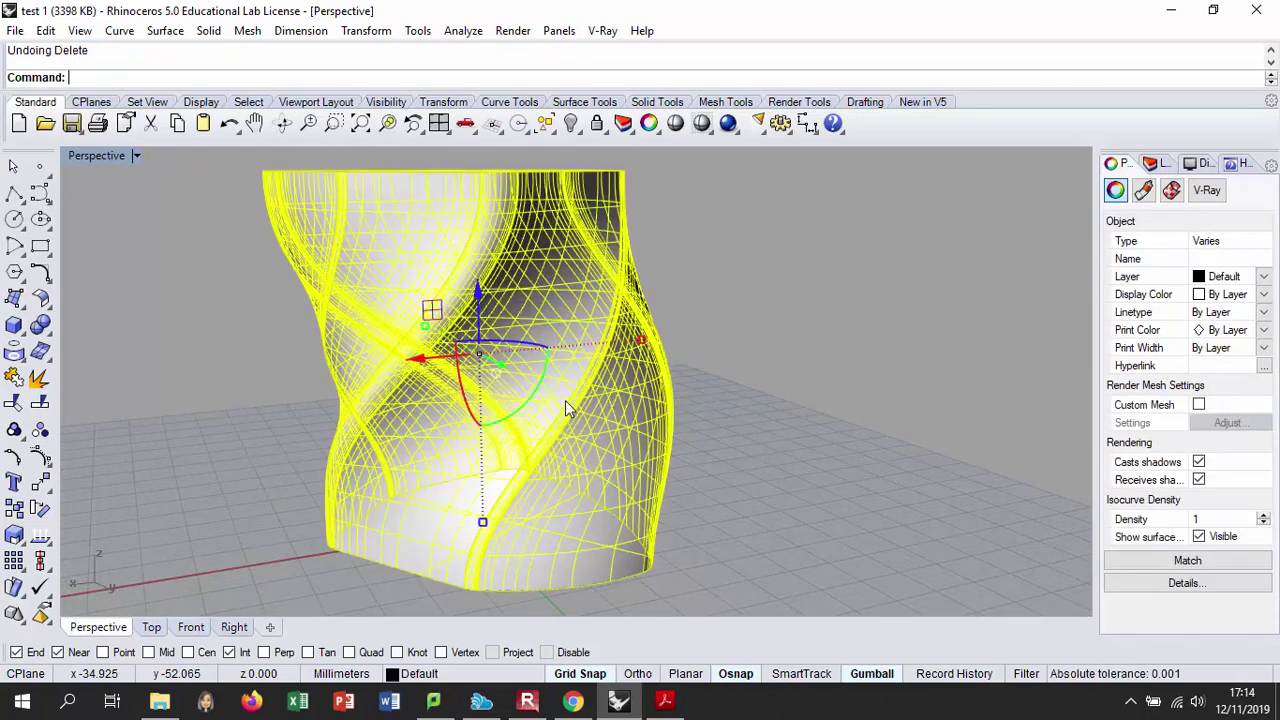
- Explode the closed twisted tower polysurface into separate surfaces
left_click(782, 328)
right_click_drag(779, 320, 561, 264)
left_click(542, 257)
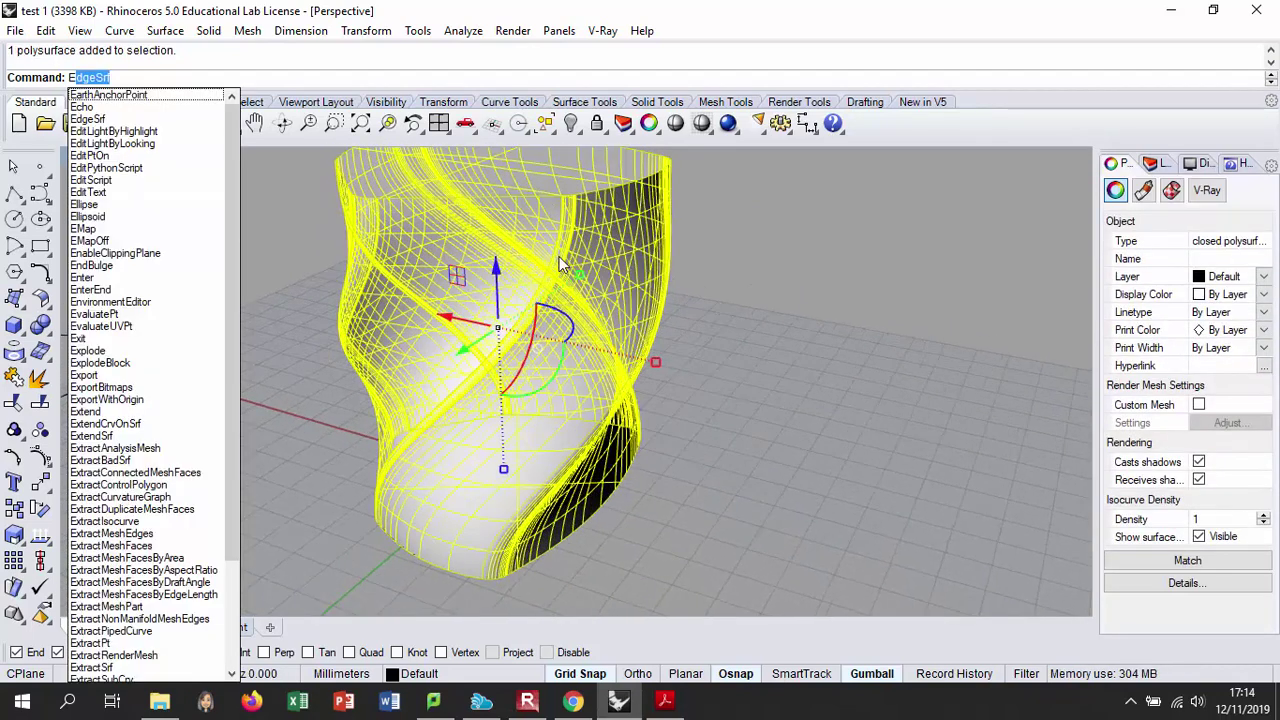
key("Escape")
key("Escape")
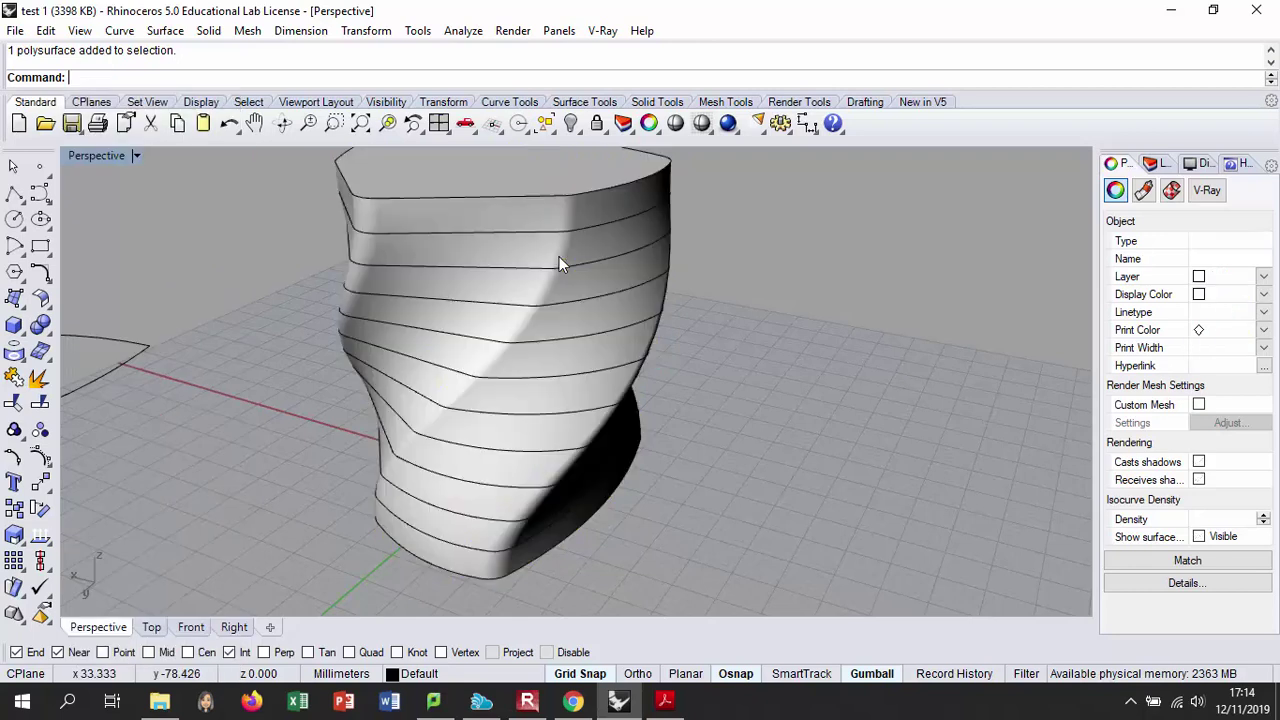
left_click(516, 254)
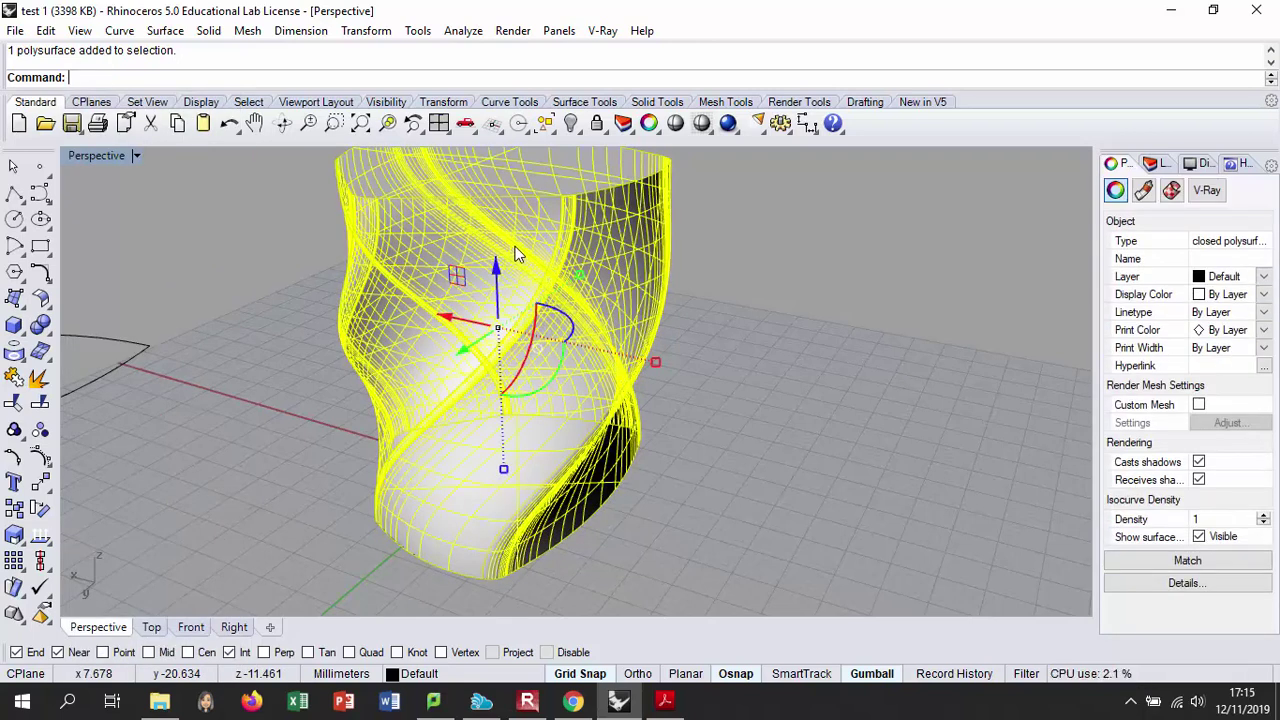
type("Explode")
key("Return")
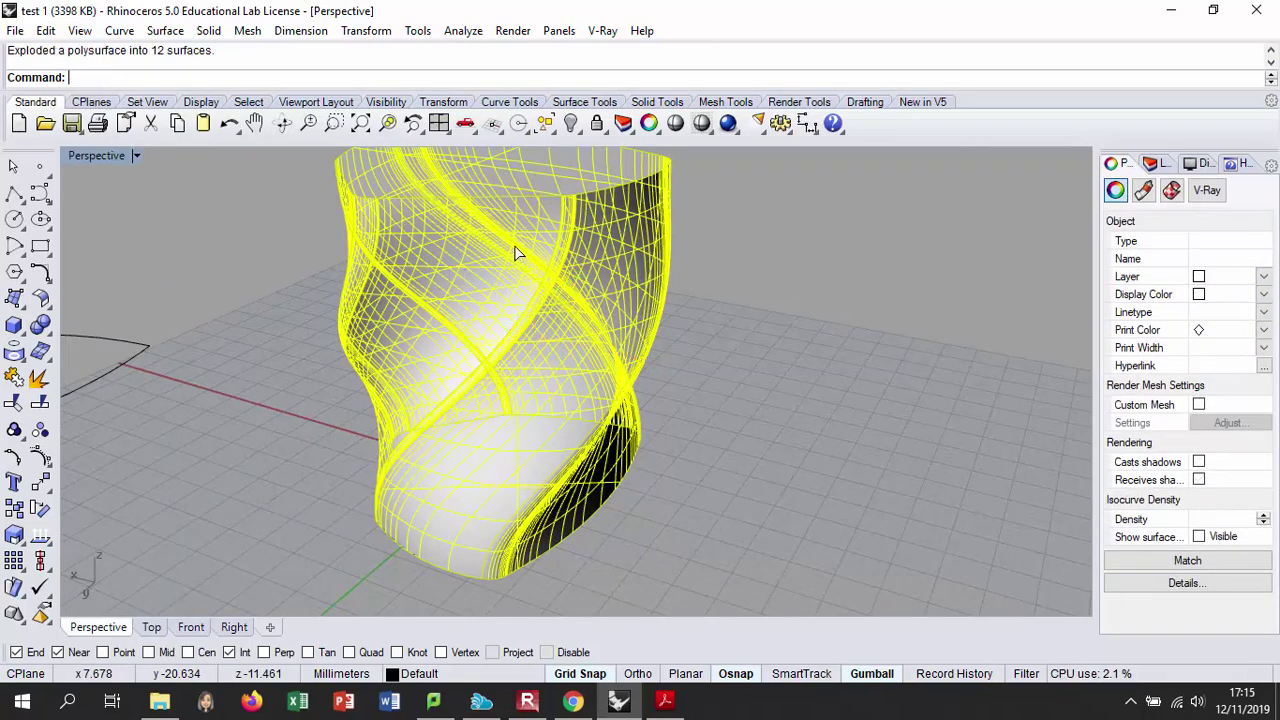
- Extract the wireframe curves of one twisted facade surface, leaving nothing selected
left_click(525, 248)
right_click_drag(597, 265, 565, 229)
scroll(631, 243, "up", 3)
scroll(503, 311, "down", 2)
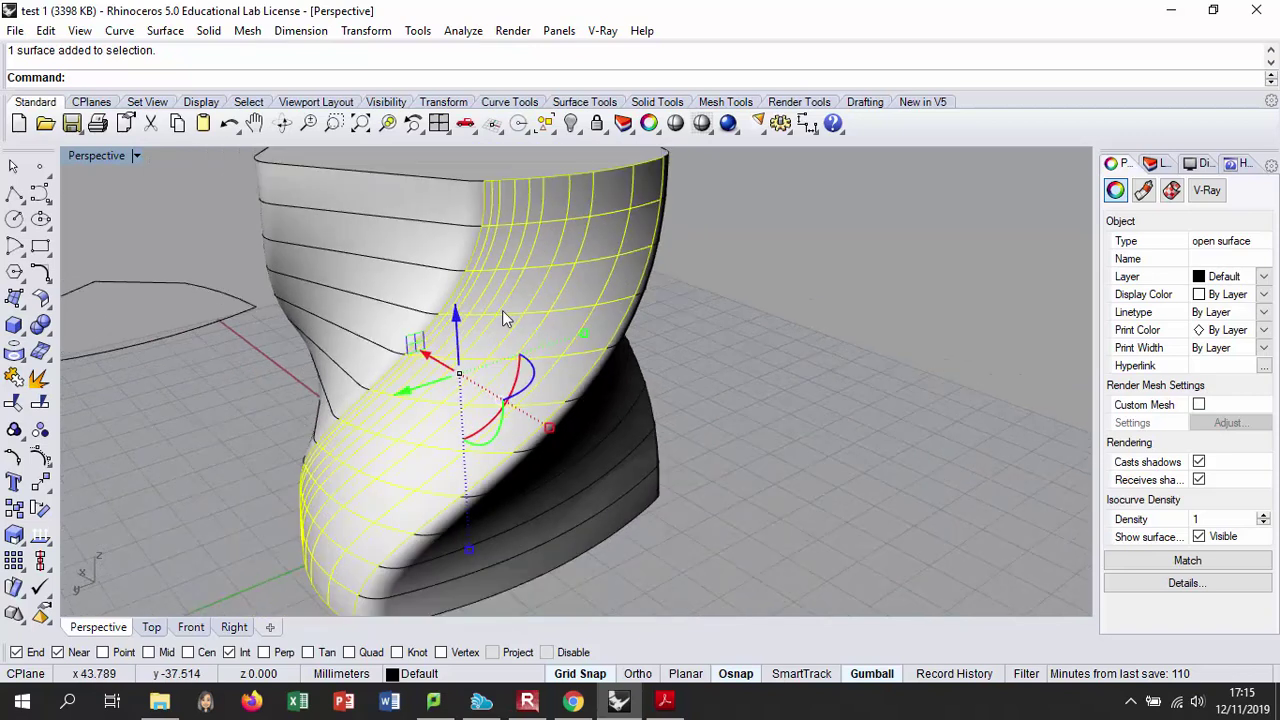
mouse_move(562, 290)
right_mouse_down()
mouse_move(593, 336)
mouse_move(631, 308)
mouse_move(517, 285)
mouse_move(581, 298)
right_mouse_up()
scroll(593, 336, "down", 4)
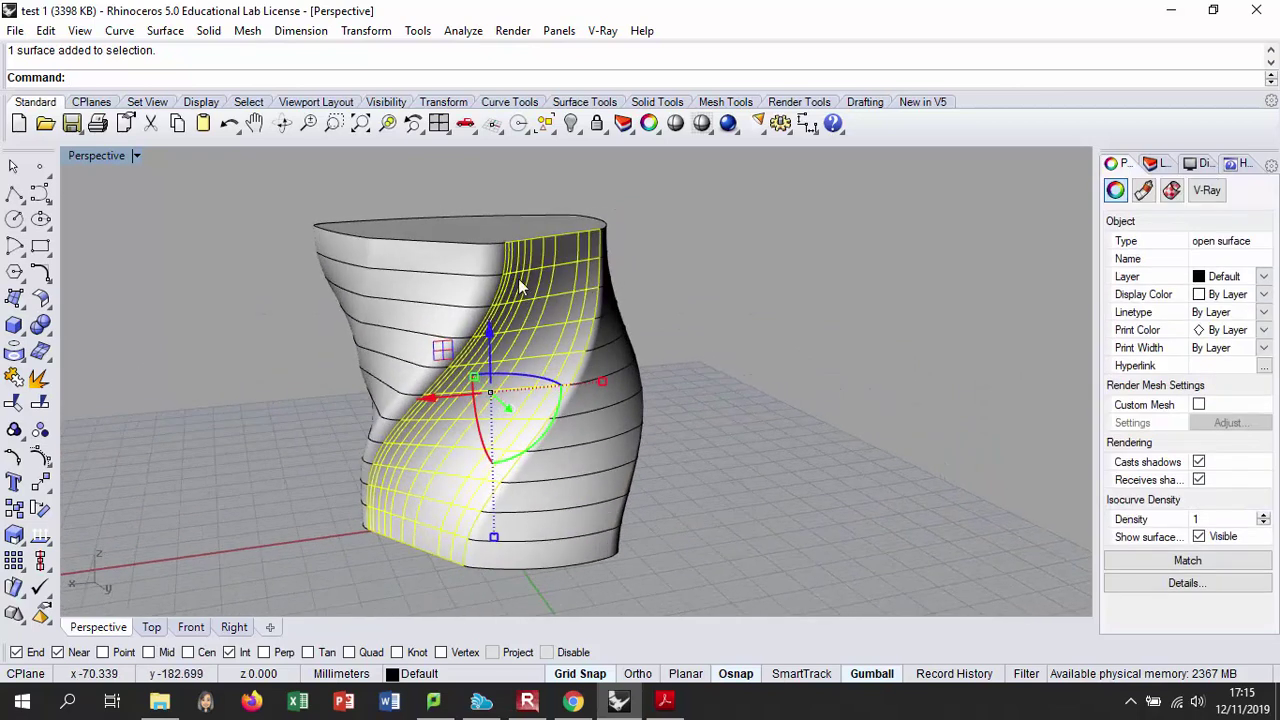
left_click(166, 34)
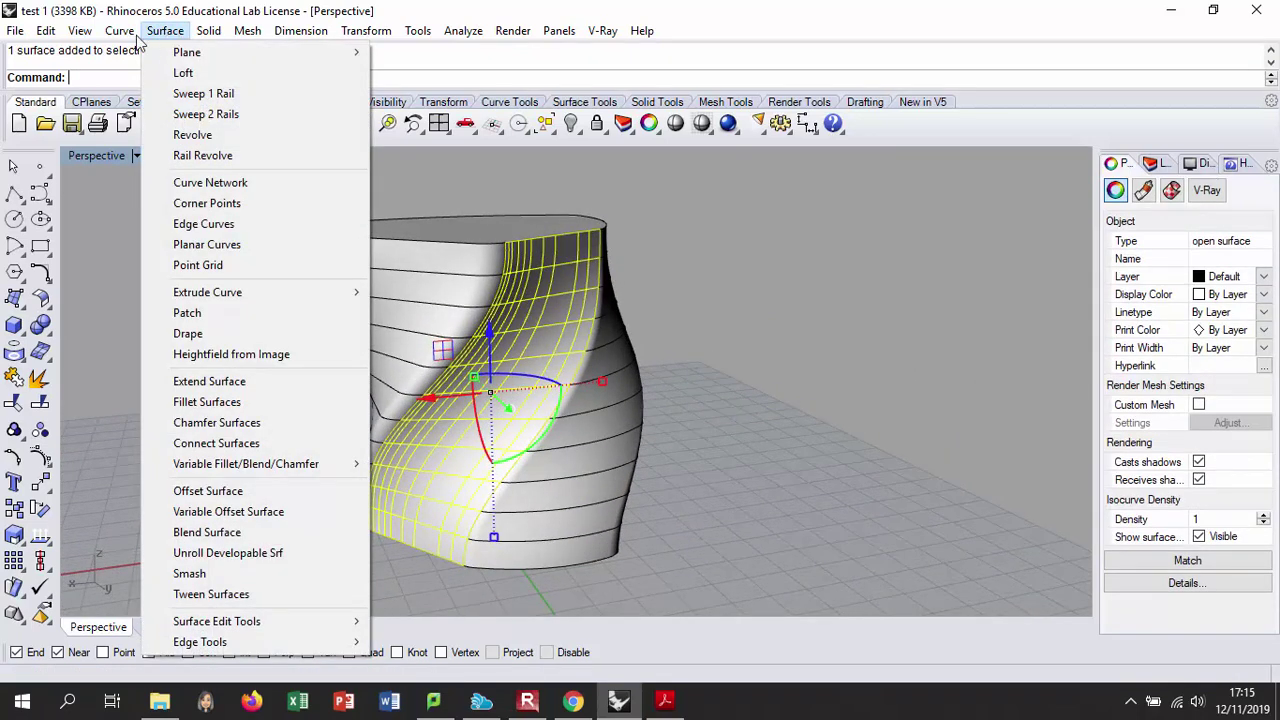
mouse_move(120, 32)
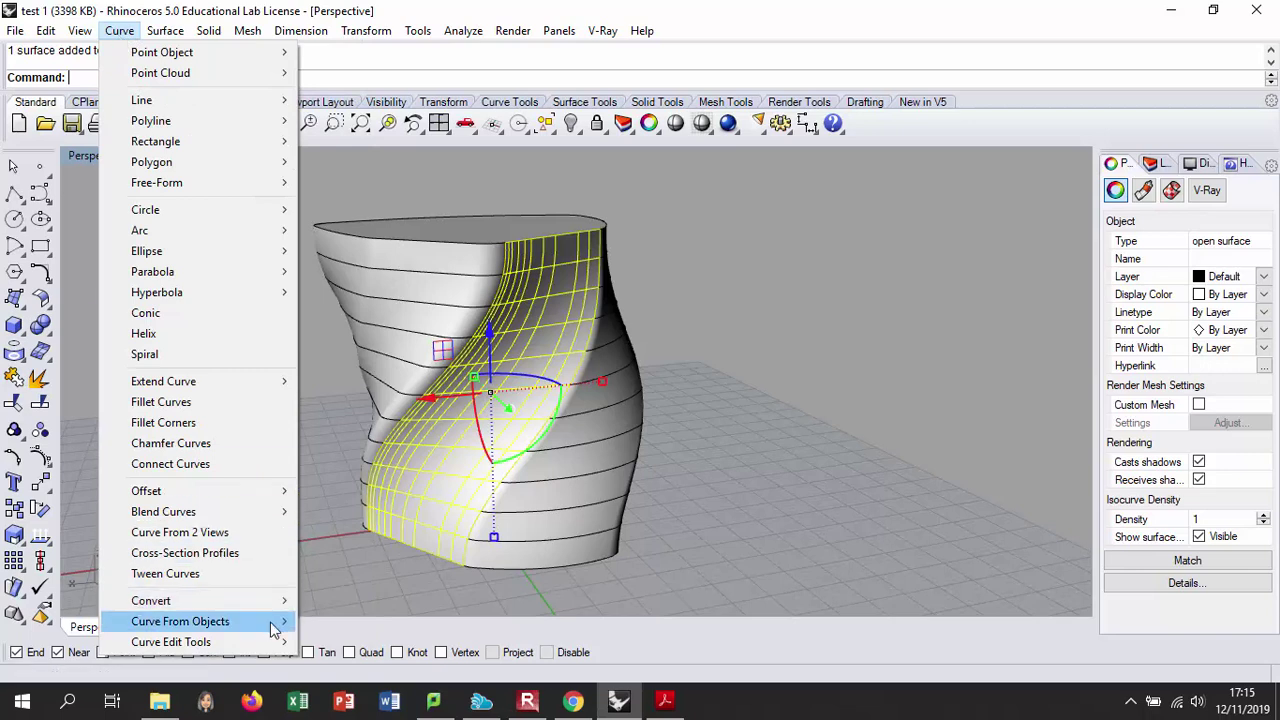
mouse_move(273, 628)
left_click(374, 575)
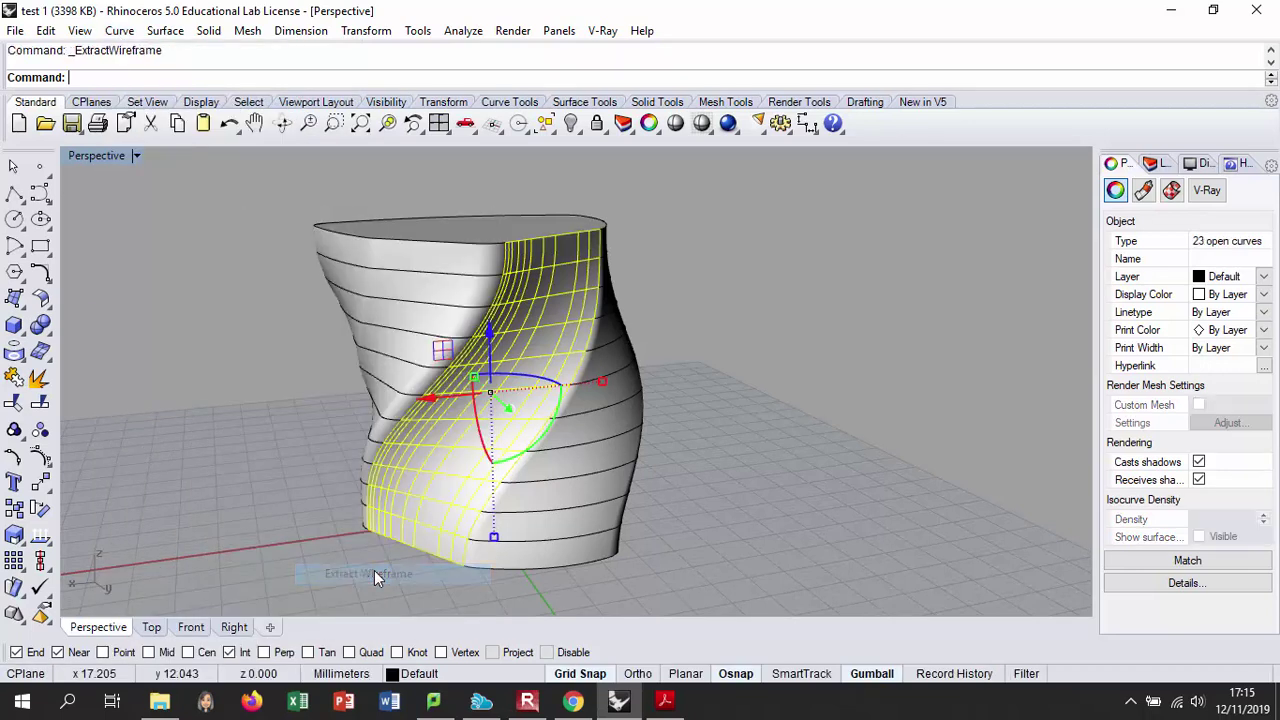
key("Escape")
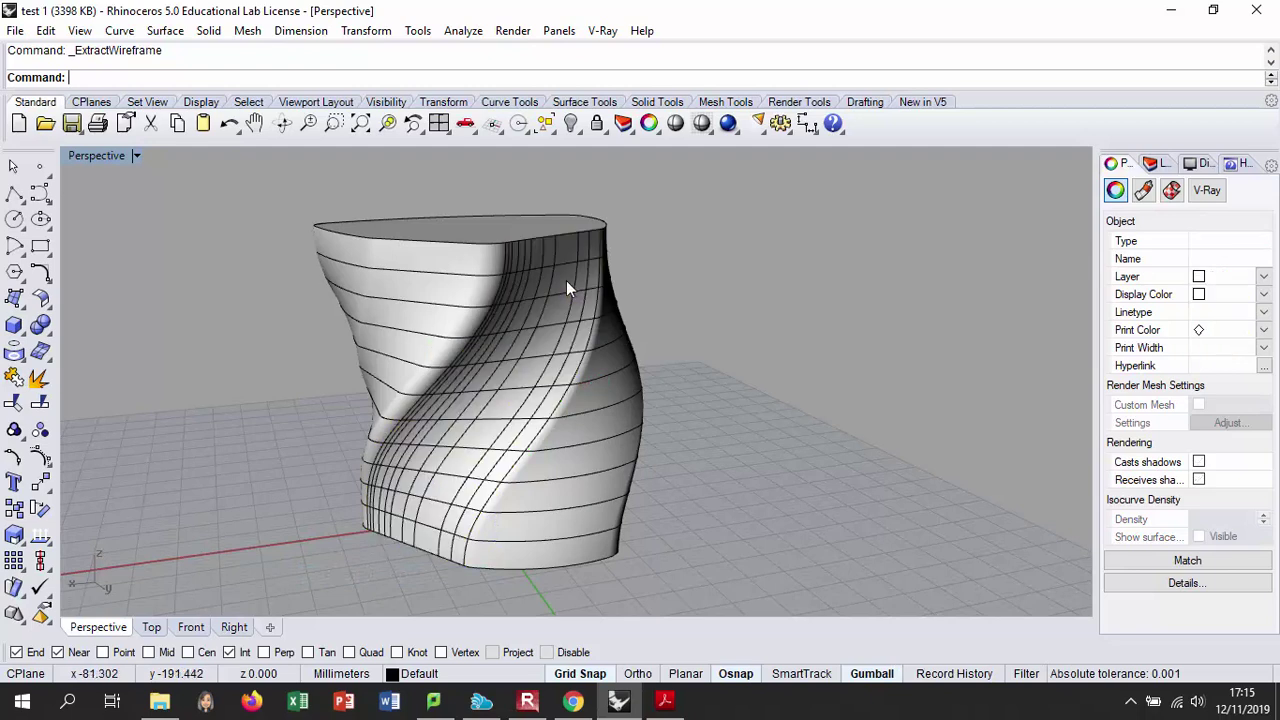
- Undo the wireframe extraction on the twisted facade surface
right_click_drag(566, 288, 508, 295)
scroll(450, 240, "down", 4)
left_click_drag(424, 212, 572, 467)
right_click_drag(572, 467, 530, 365)
key("Escape")
key("ctrl+z")
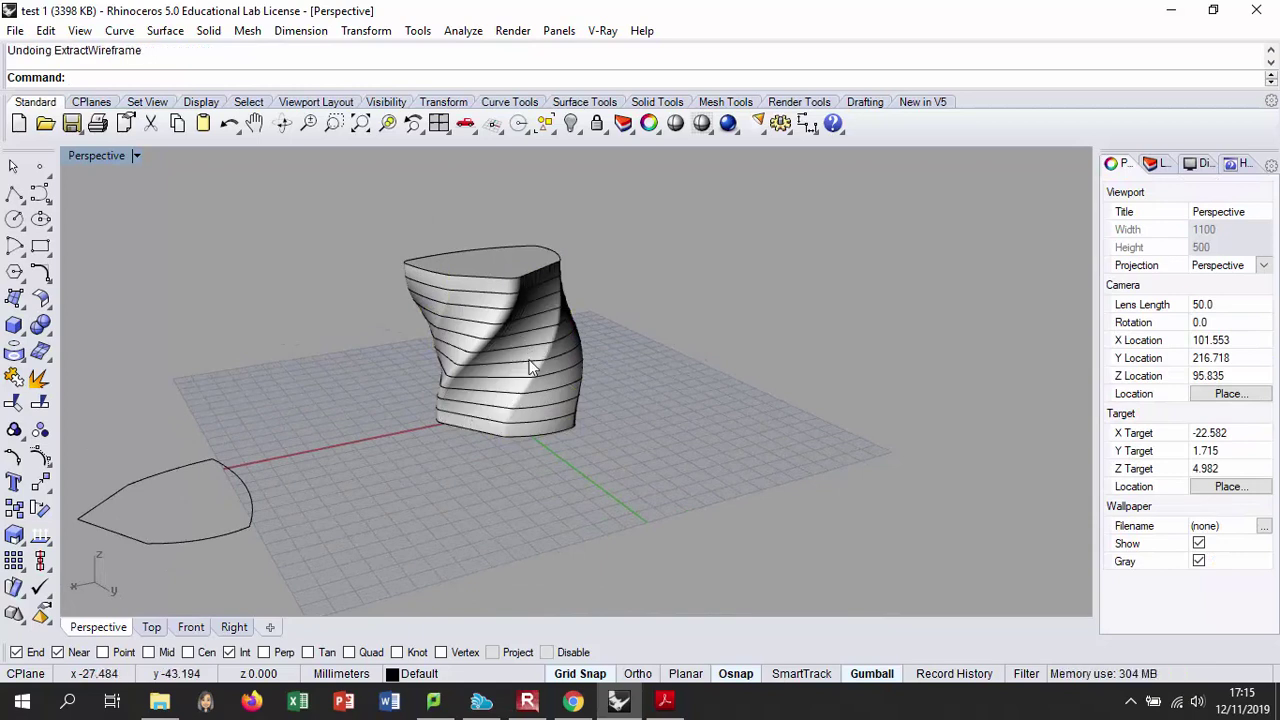
- Extract the wireframe of the narrow twisted facade surface, keeping the resulting curves selected
scroll(525, 340, "up", 4)
left_click(527, 352)
left_click(118, 33)
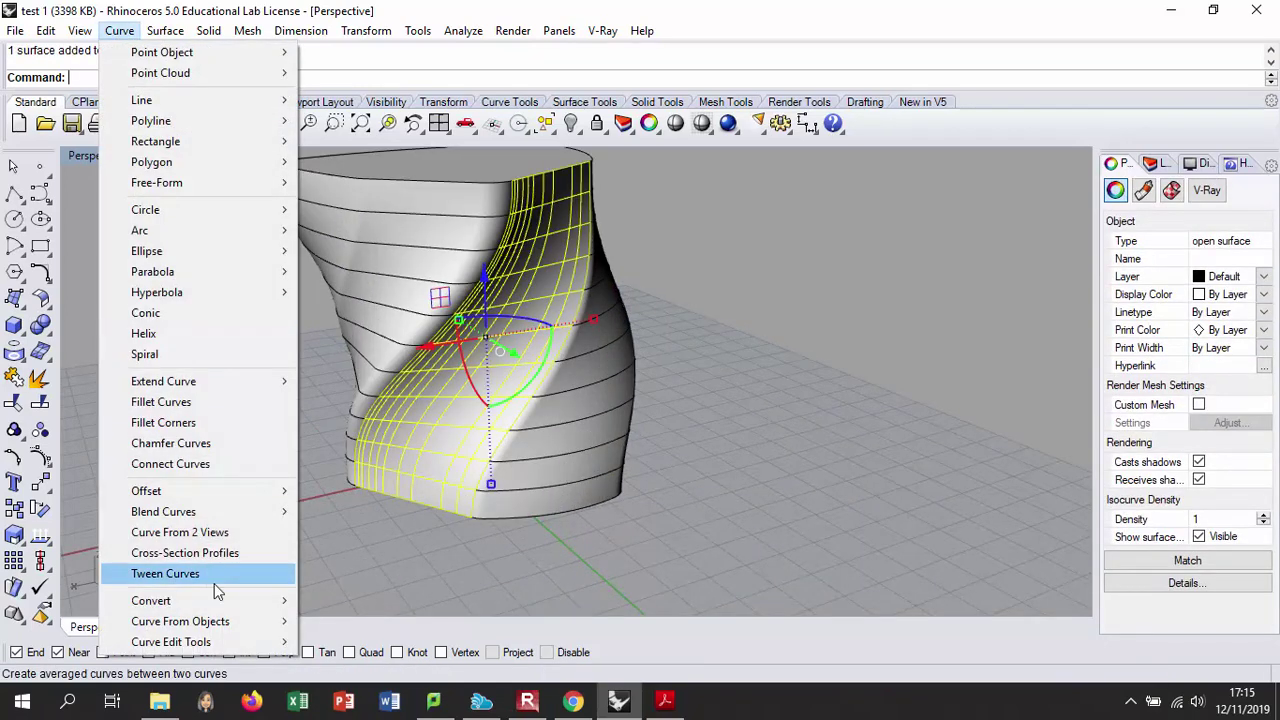
mouse_move(229, 628)
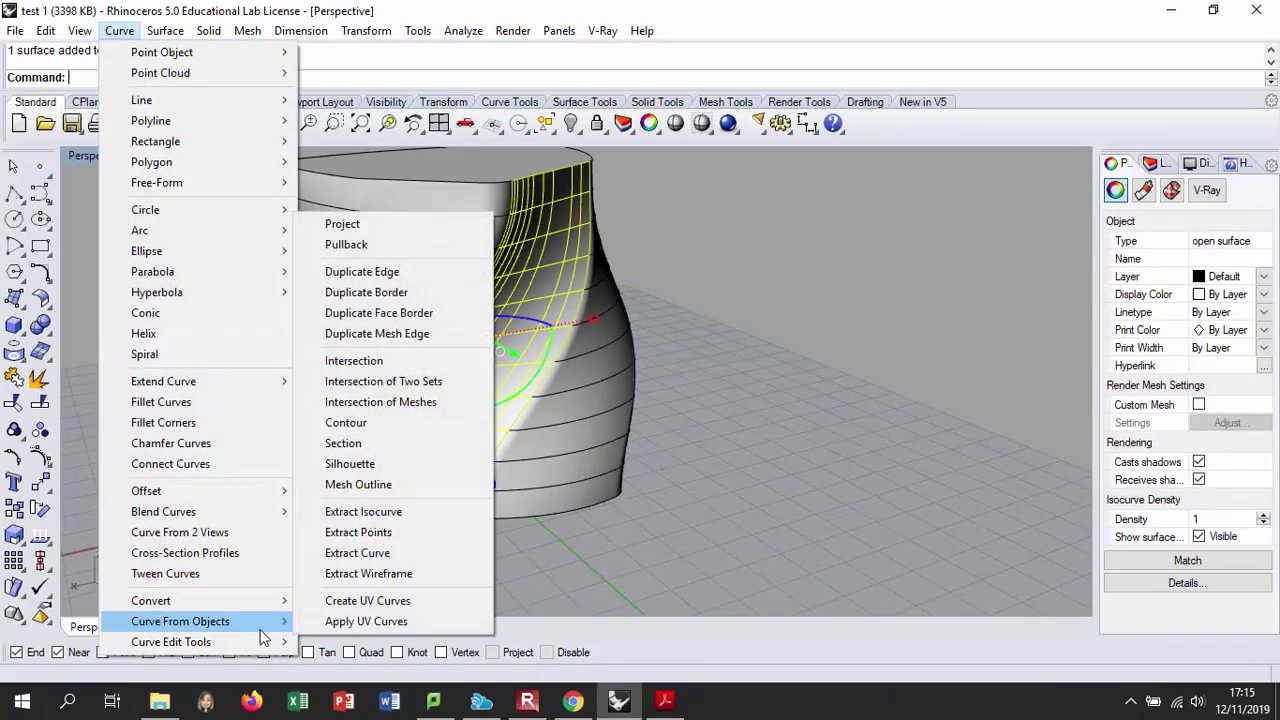
left_click(368, 573)
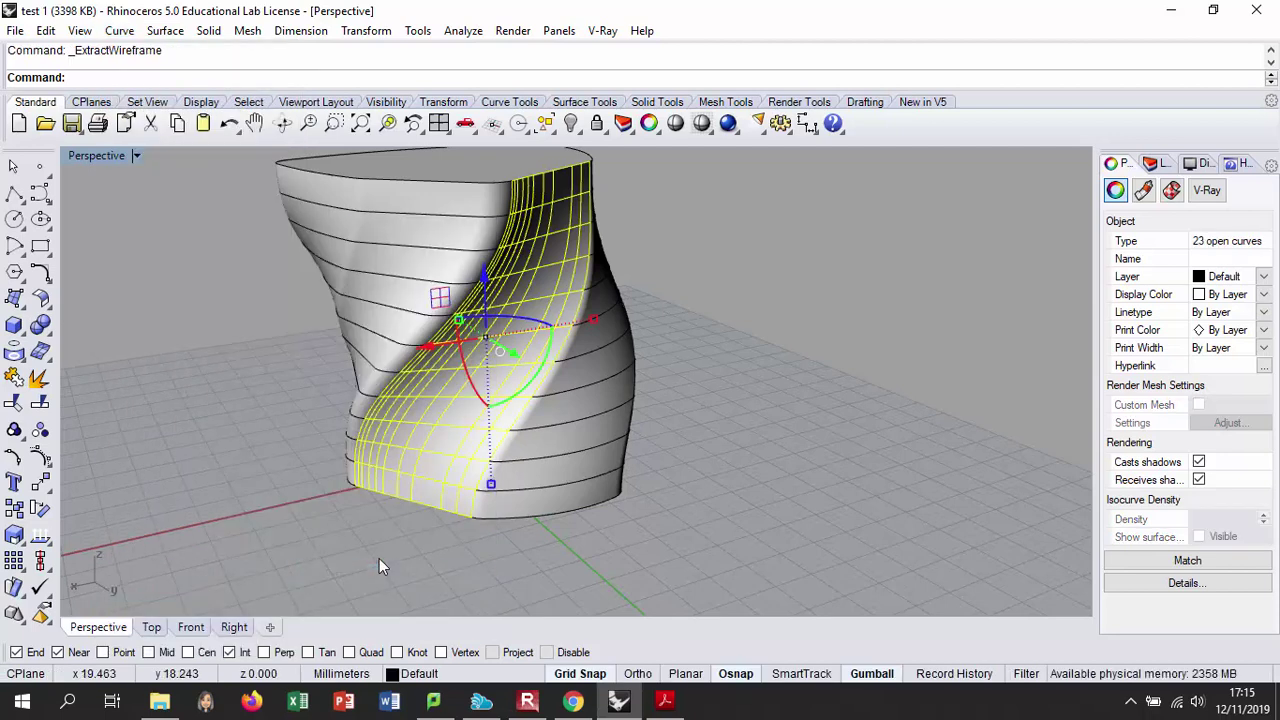
- Try piping the extracted wireframe curves with a 0.6 mm radius and flat caps, and undo the pipes
type("Pipe")
key("Return")
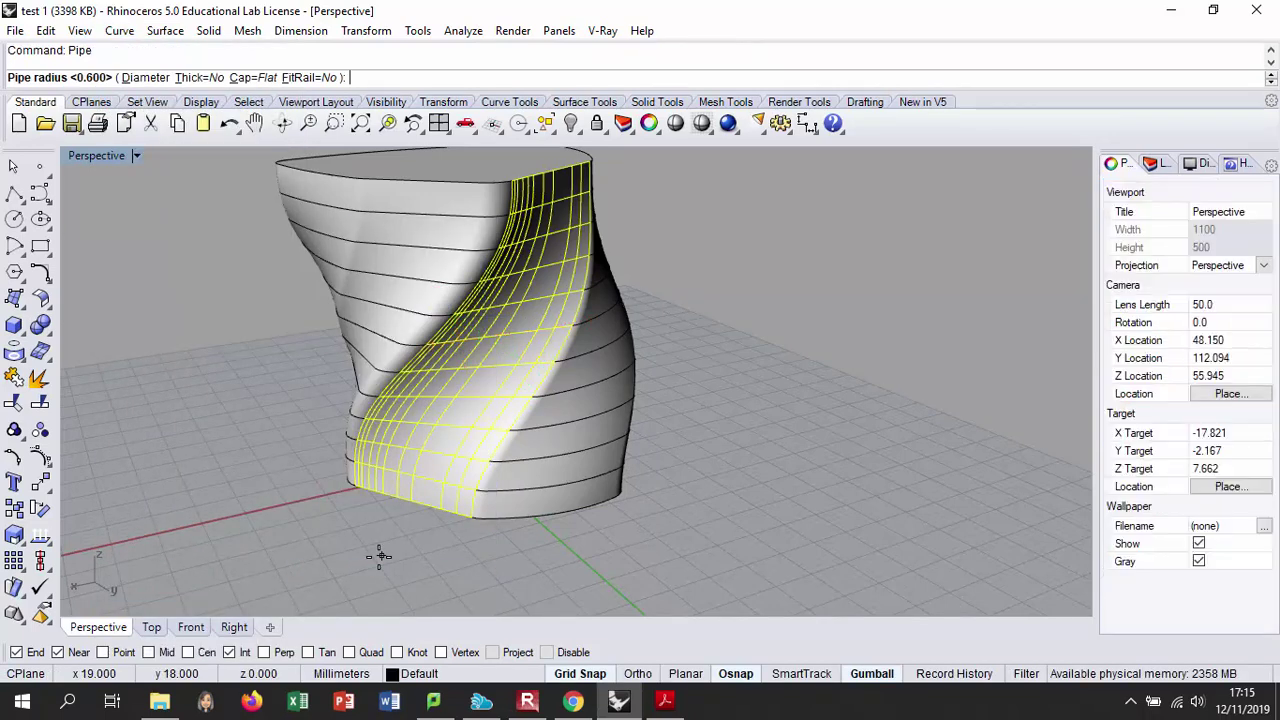
key("Return")
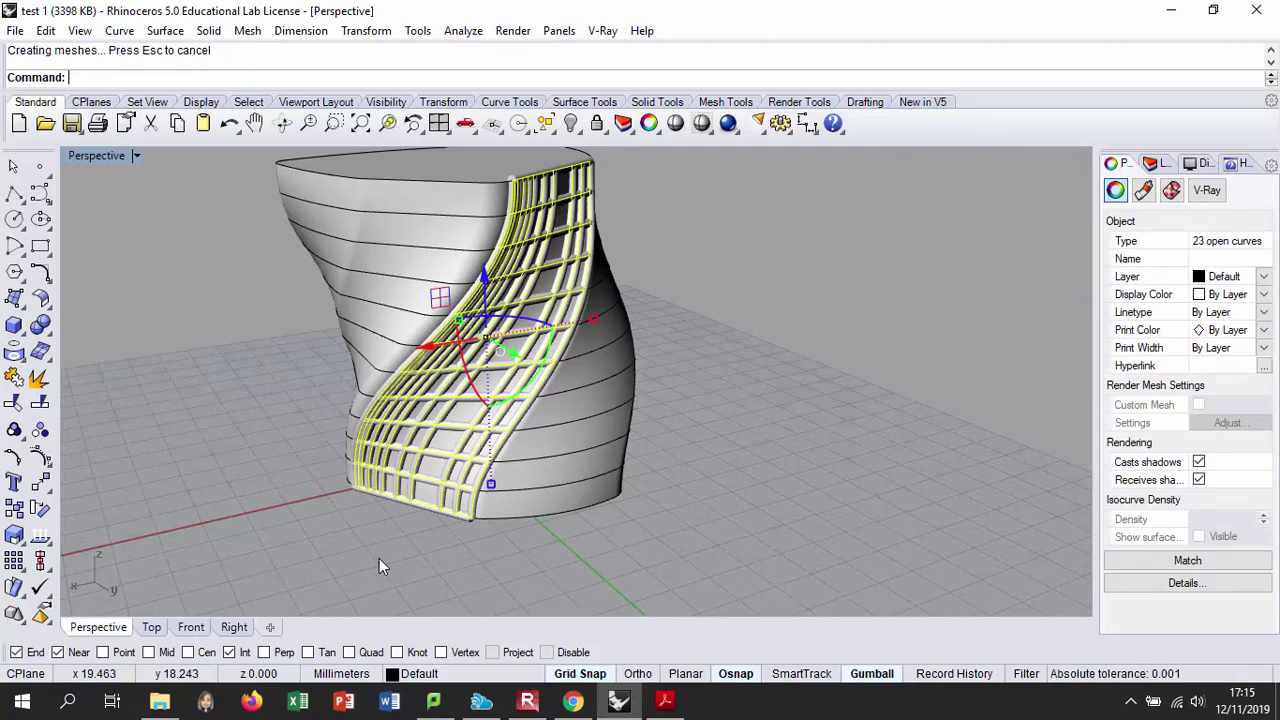
key("ctrl+z")
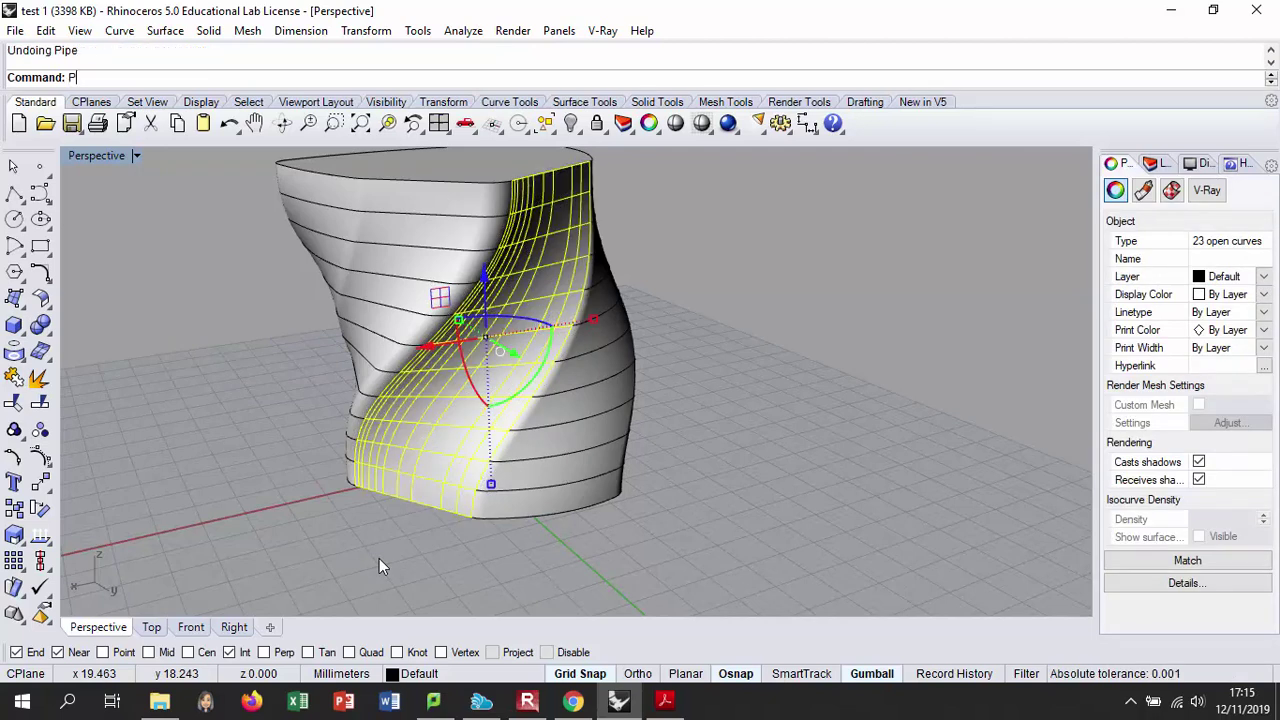
- Try piping the same wireframe curves with a 0.4 mm radius, inspect the thickness and undo the pipes
key("Return")
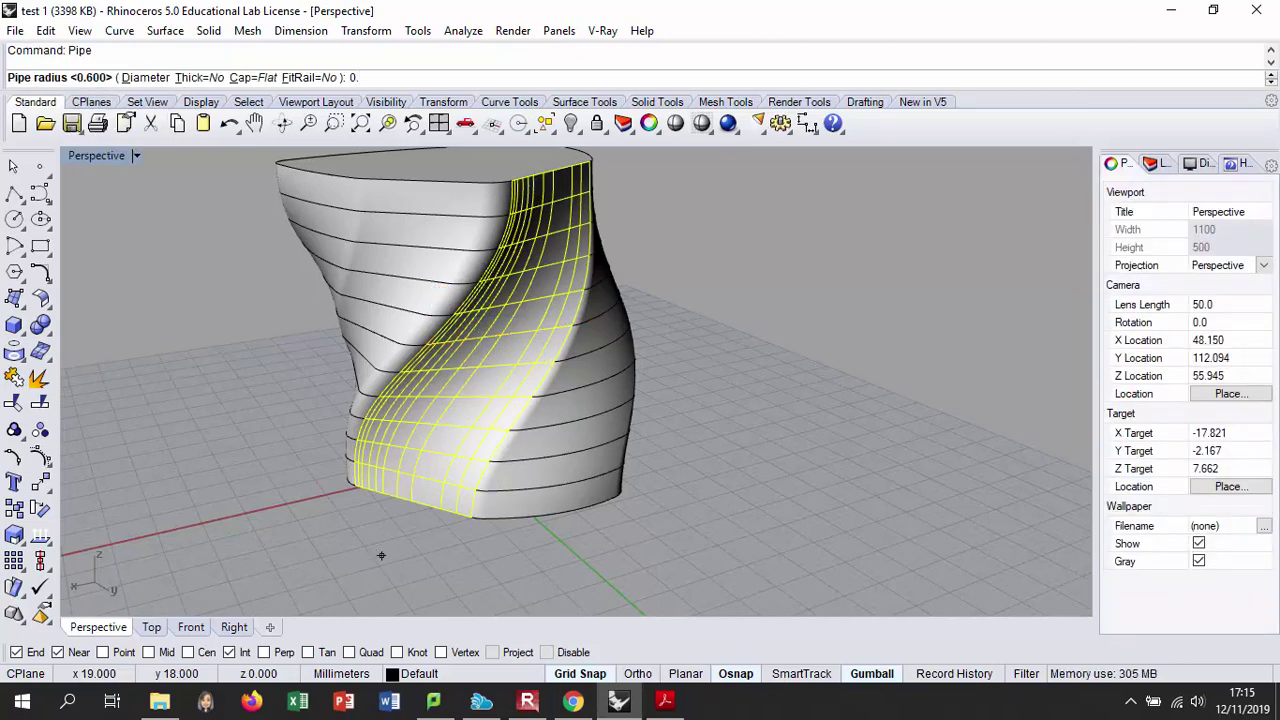
key("Return")
right_click_drag(367, 515, 458, 428)
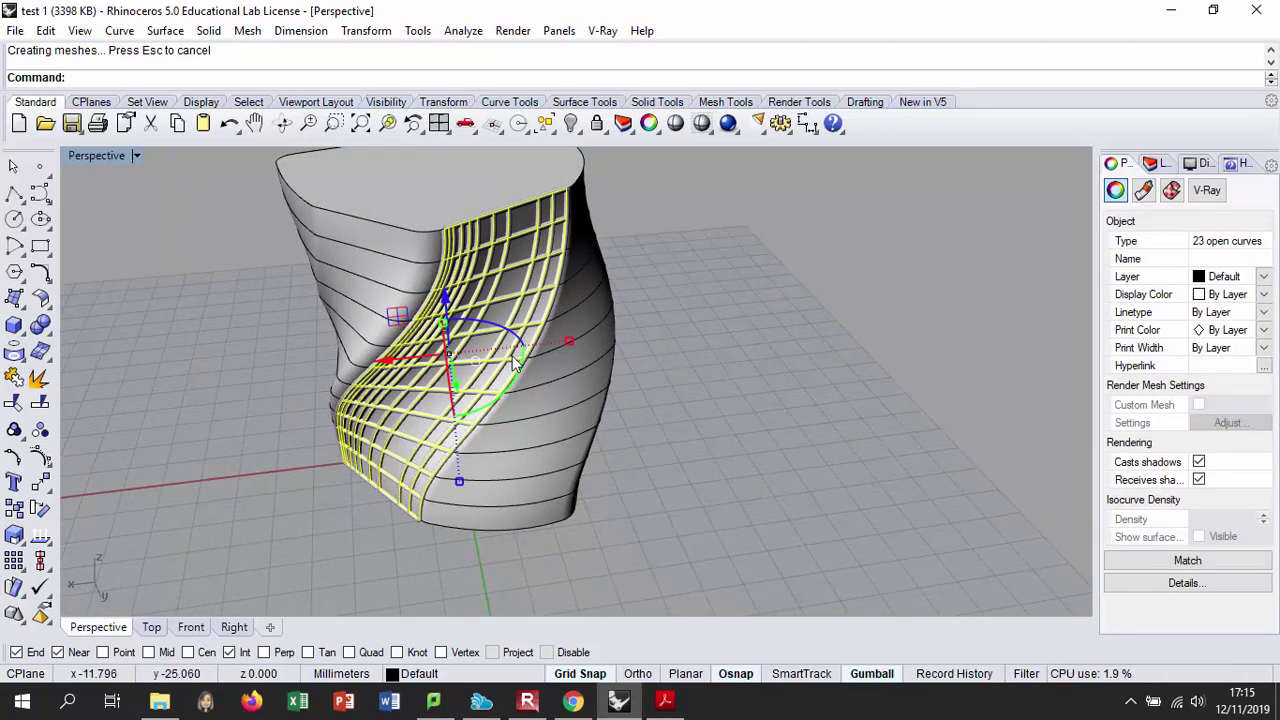
key("ctrl+z")
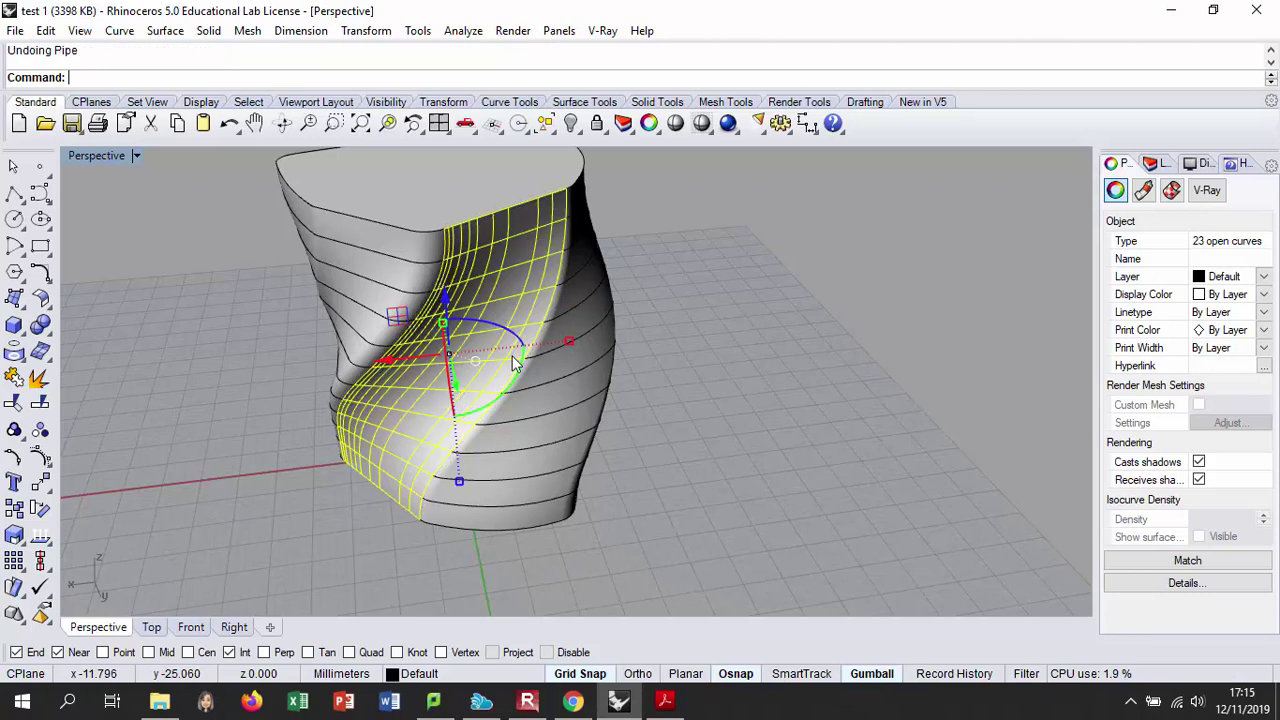
- Pipe the selected wireframe curves with a 0.2 mm radius and flat caps
type("Pipe")
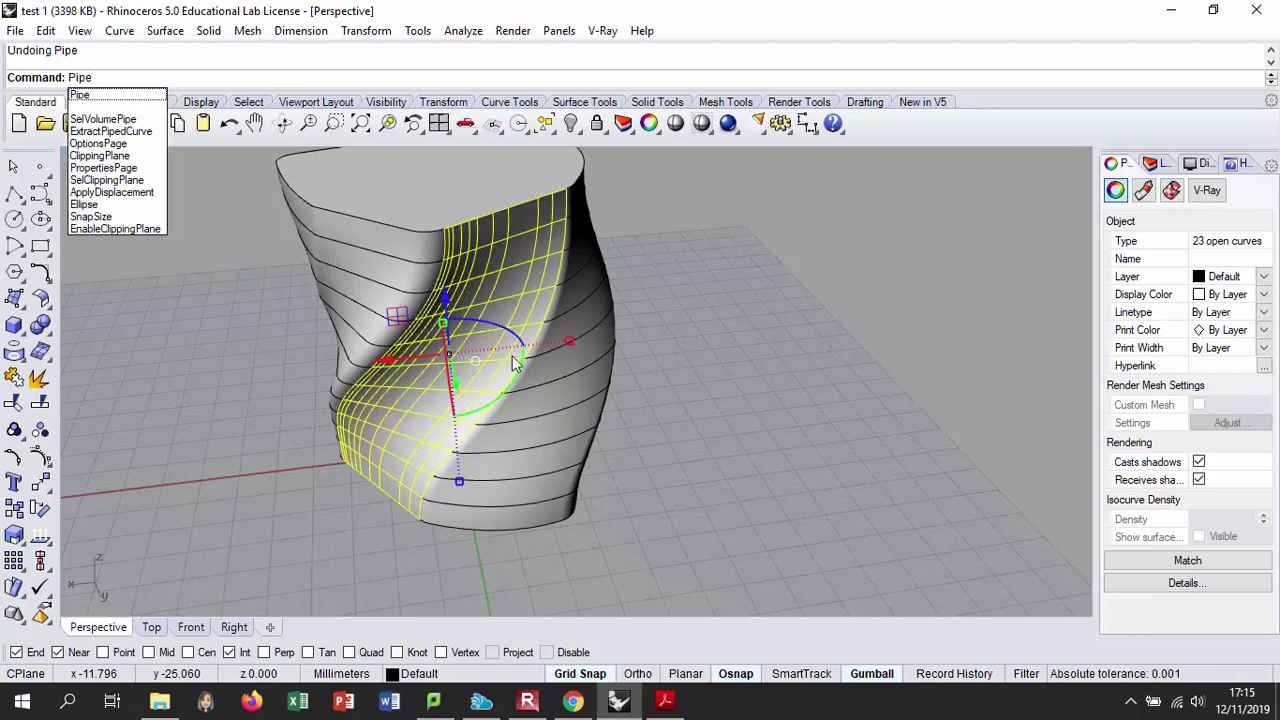
key("Return")
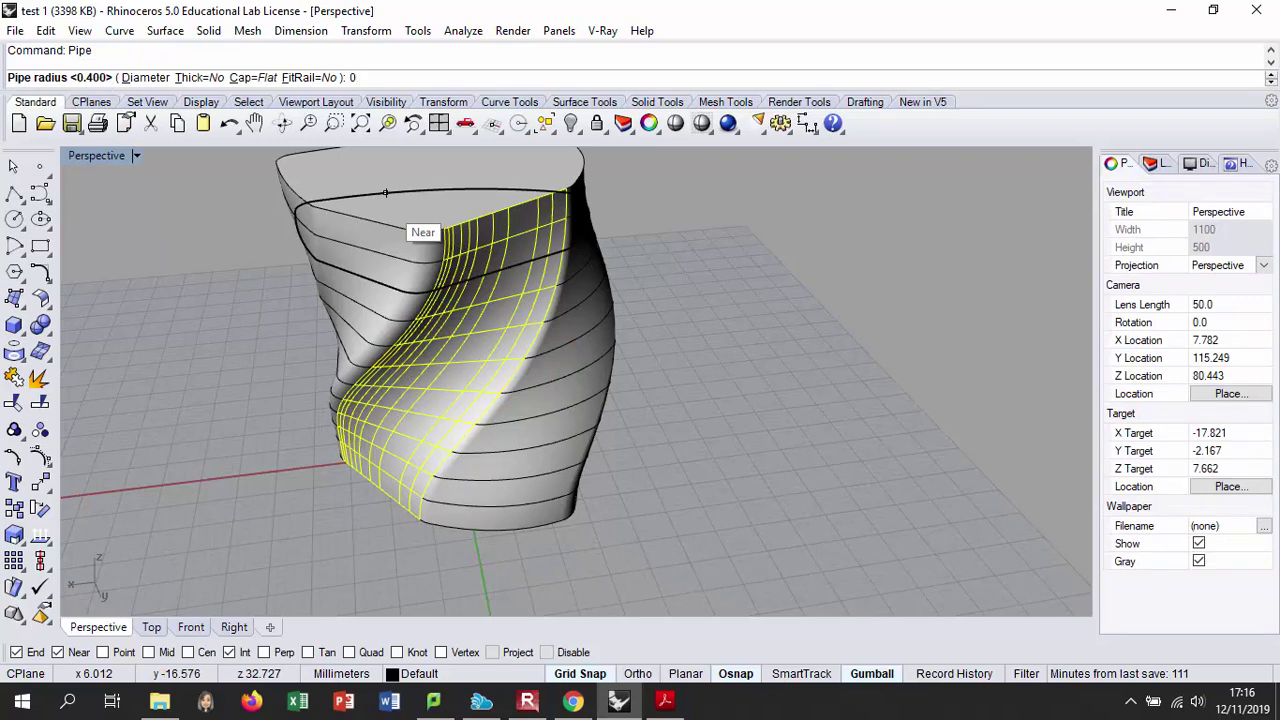
key("Return")
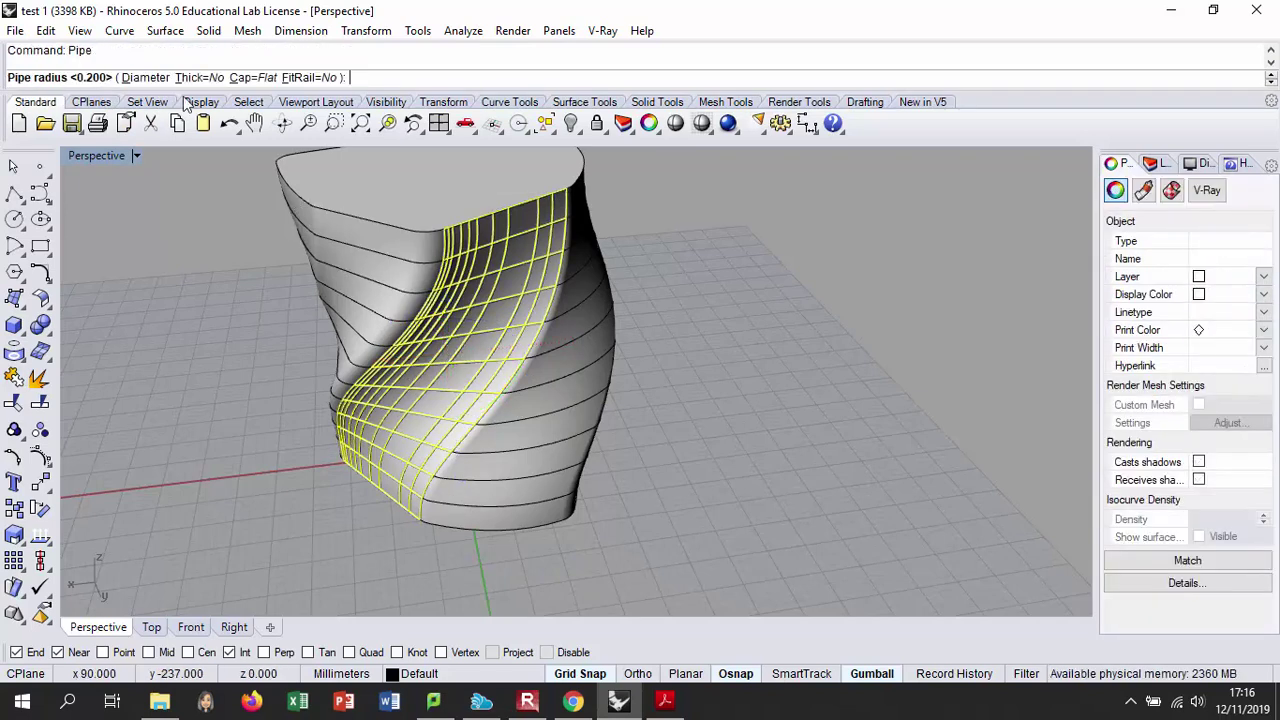
scroll(514, 371, "up", 3)
key("Return")
- Hide the twisted facade surface behind the piped lattice
left_click(540, 378)
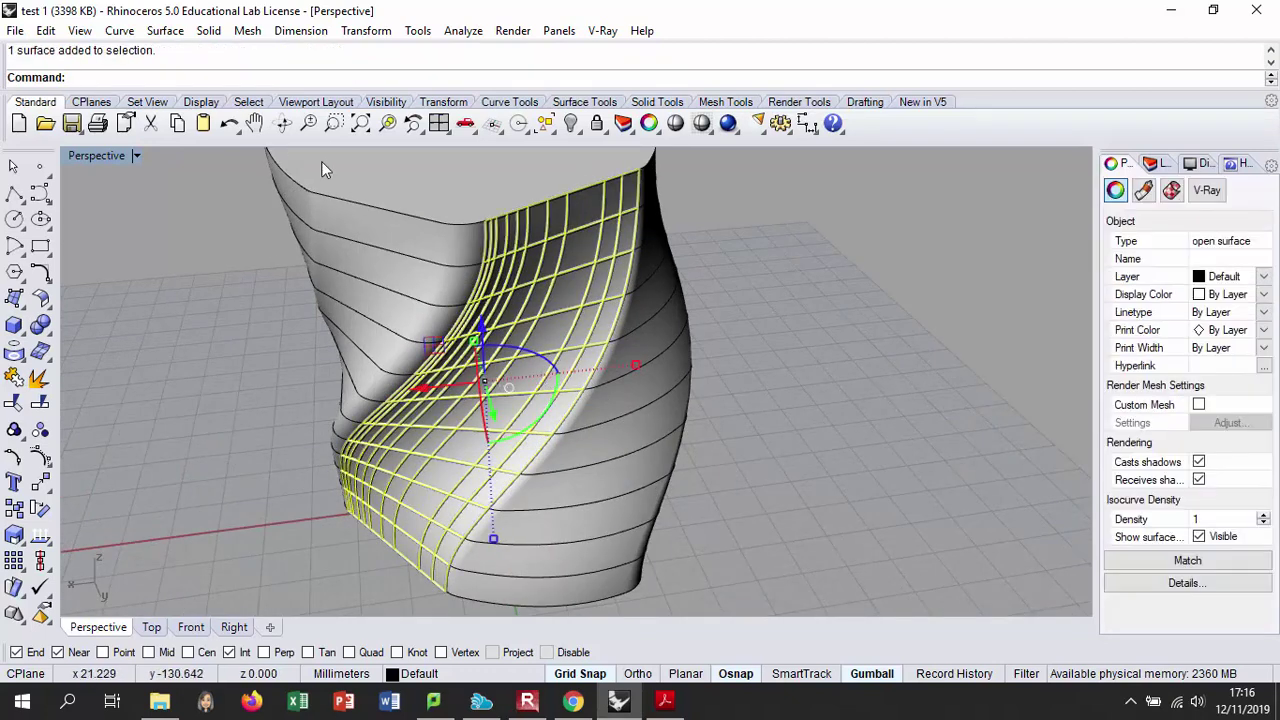
left_click(570, 122)
scroll(614, 335, "down", 3)
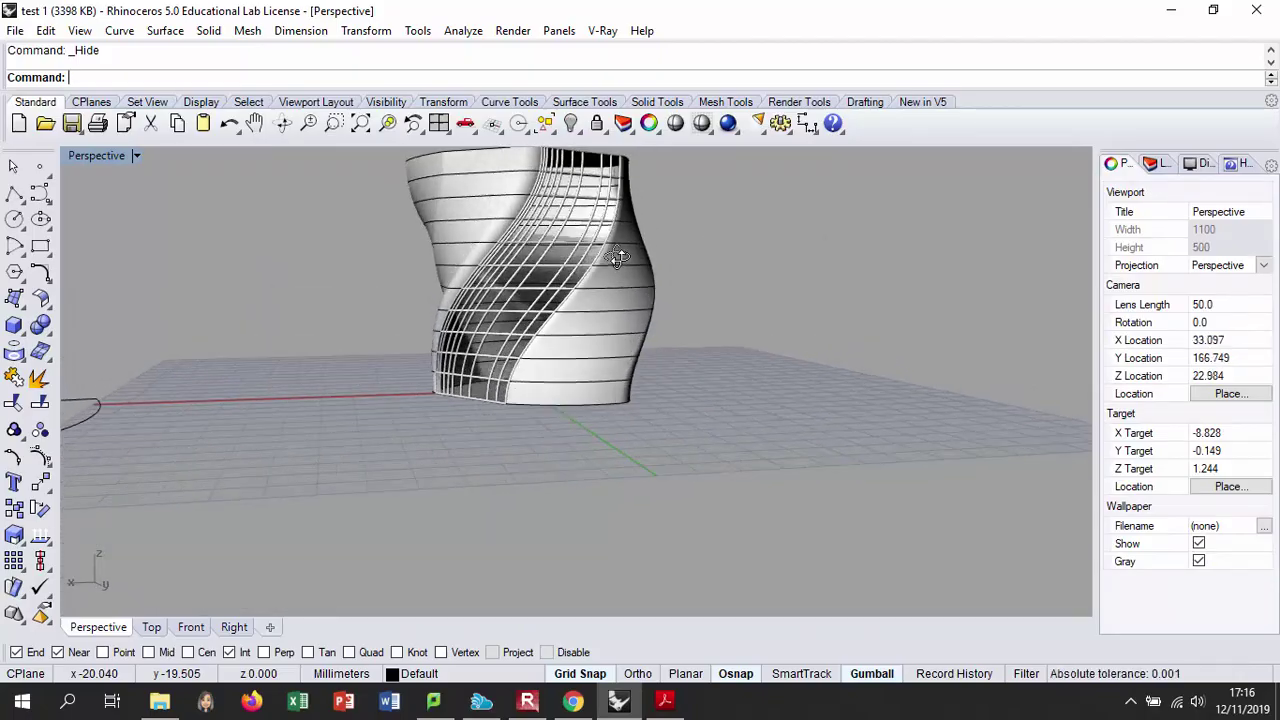